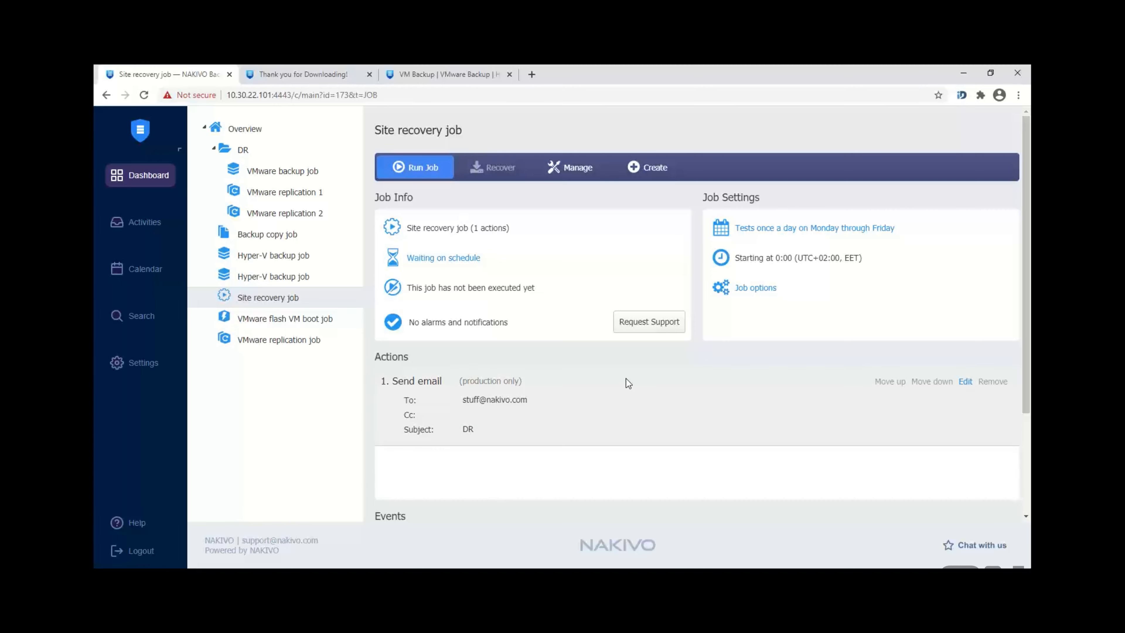
Step: Switch from the NAKIVO console to the nakivo.com website tab
click(465, 66)
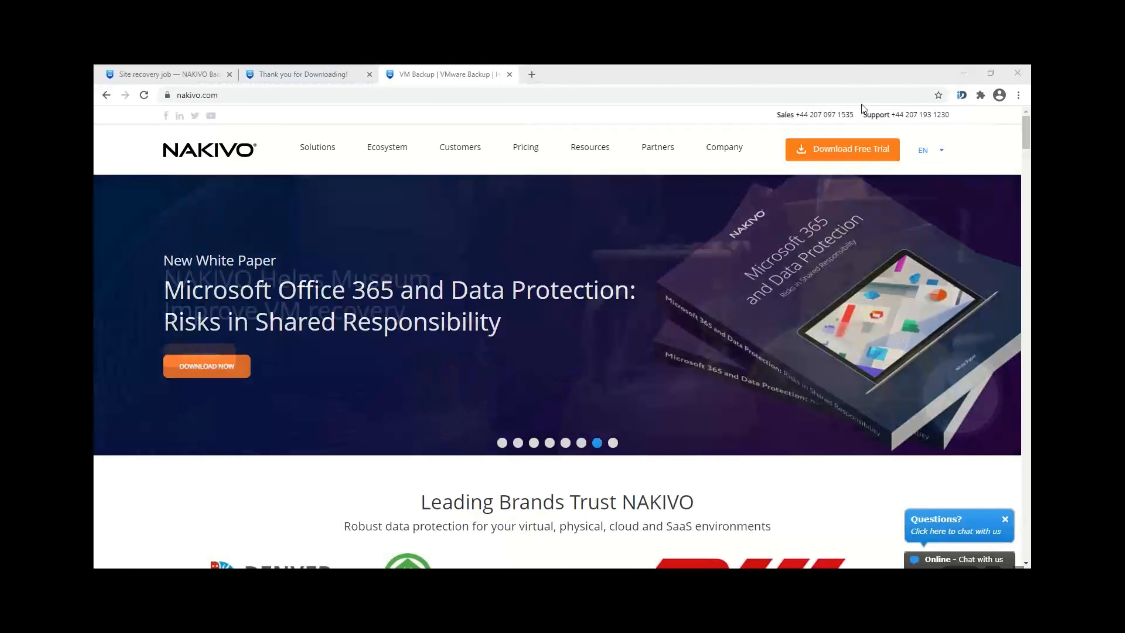
Step: Start the free trial download, highlight the QNAP and QNAP Transporter package names, then return to the job page
click(846, 152)
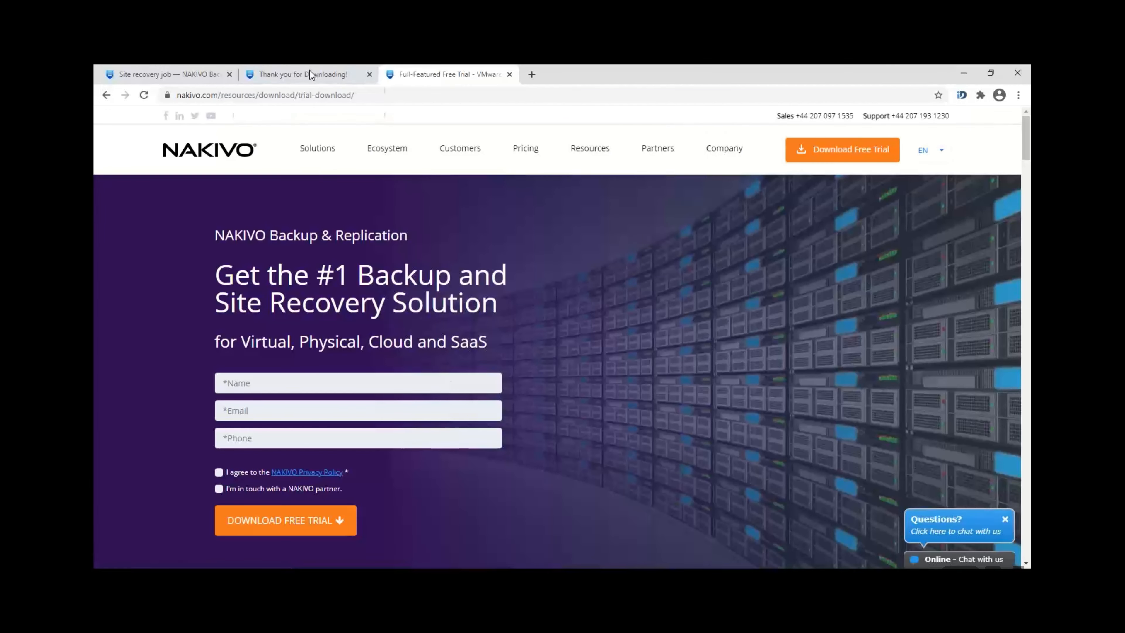
click(311, 76)
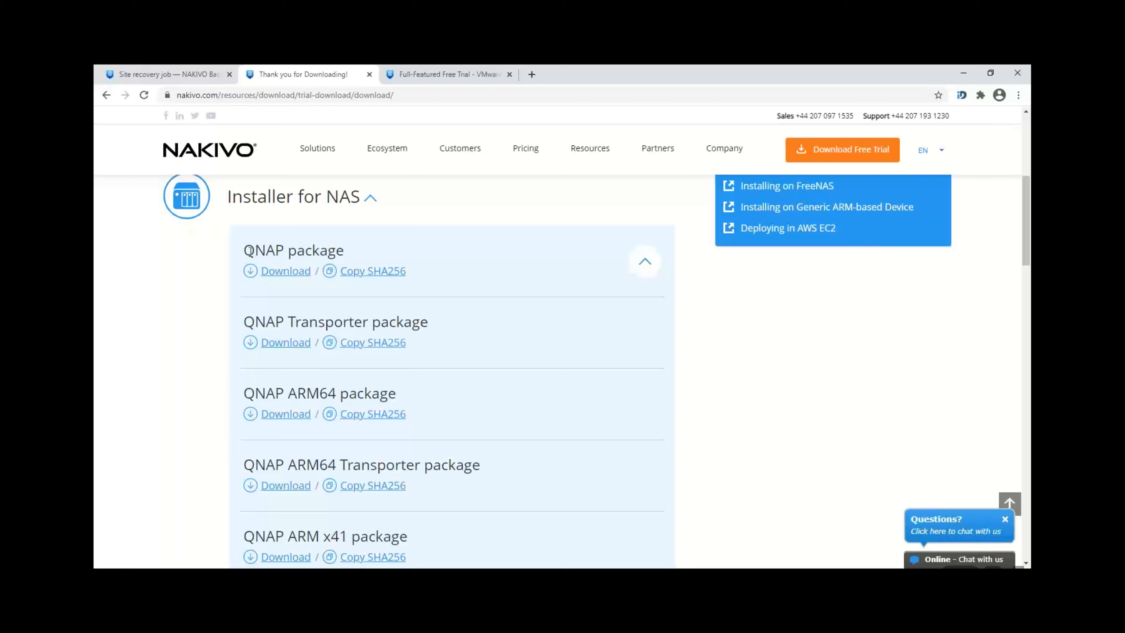
drag(249, 251, 343, 252)
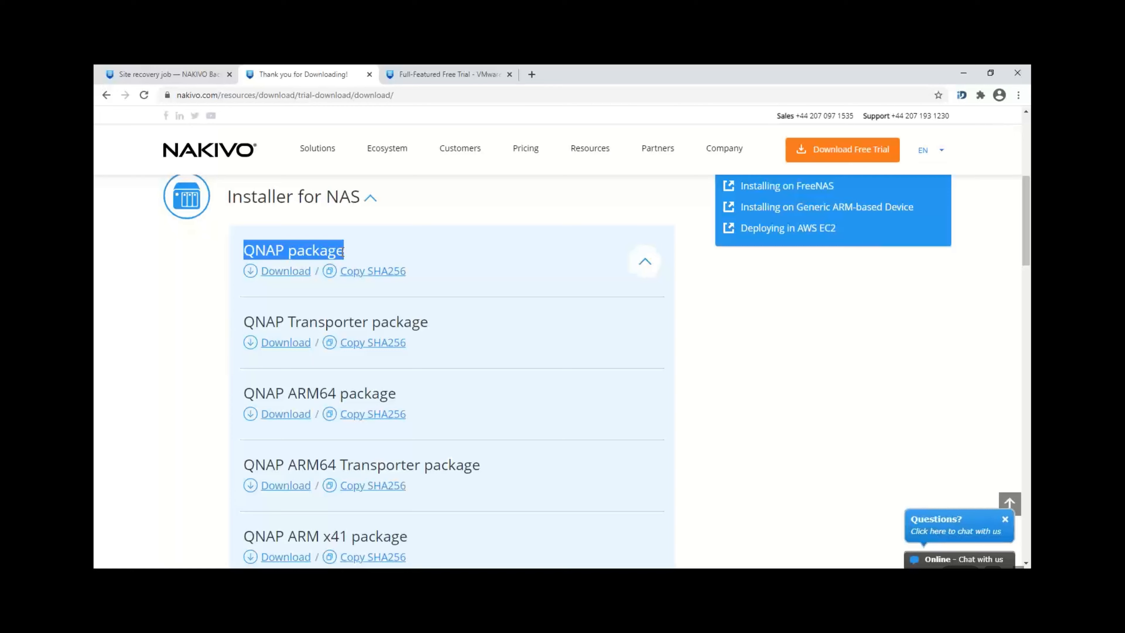
drag(247, 322, 360, 307)
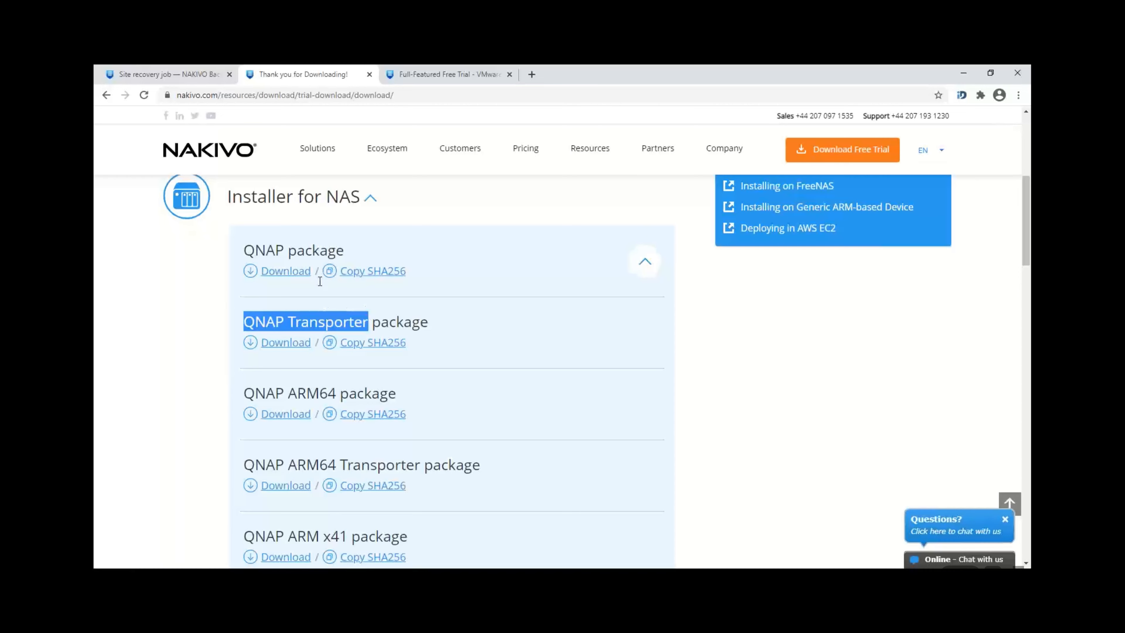
click(164, 67)
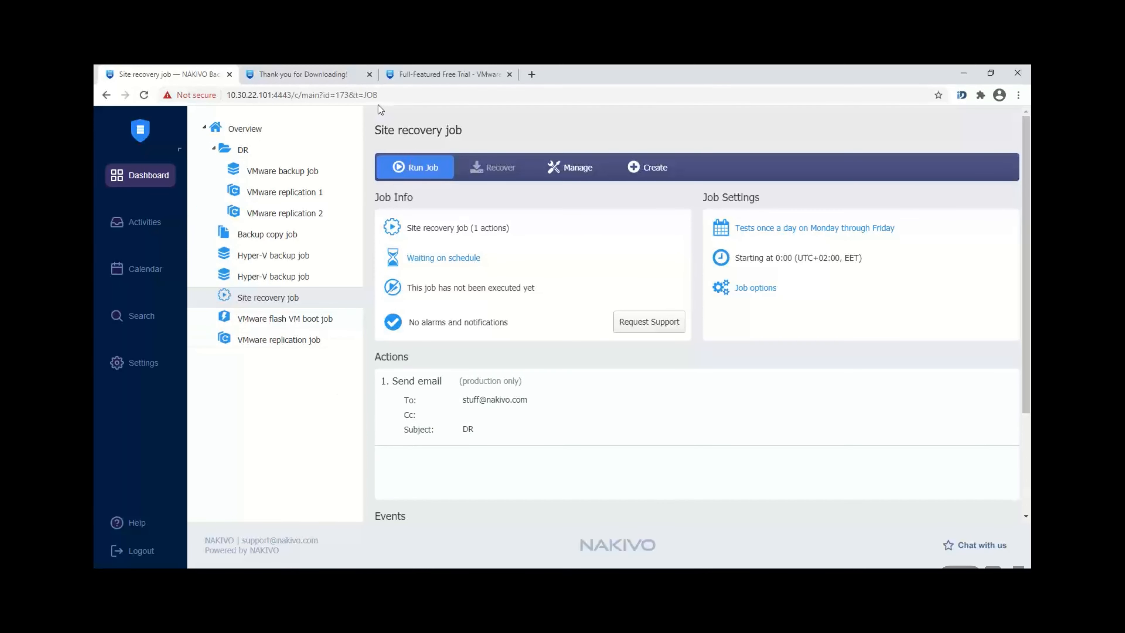
click(409, 95)
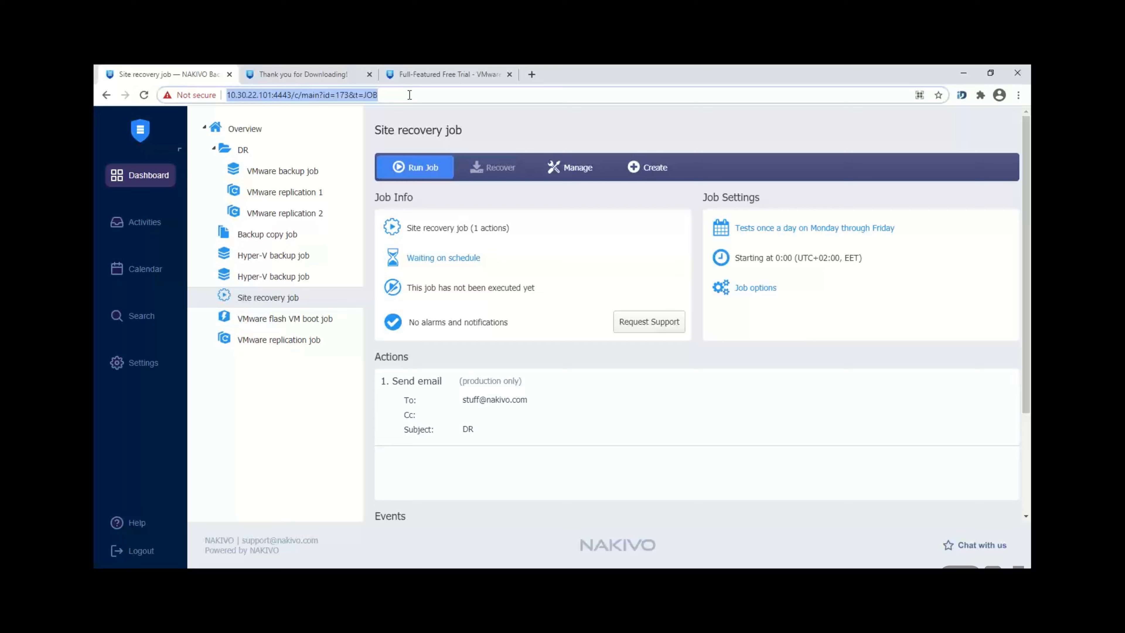
click(293, 95)
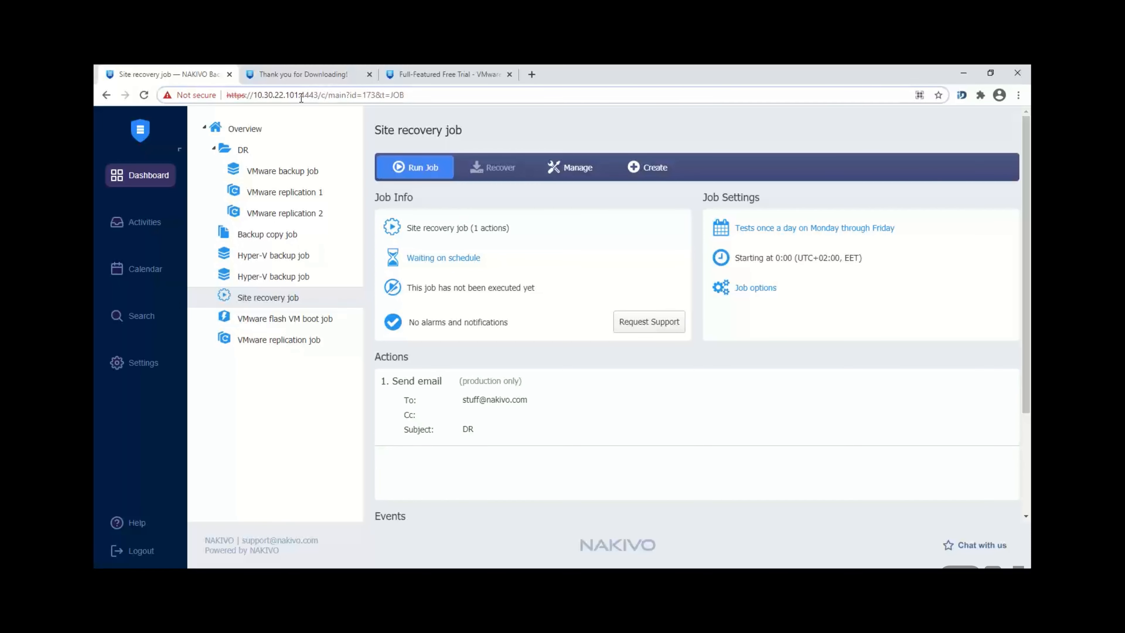
drag(298, 97, 253, 98)
double_click(308, 93)
click(137, 523)
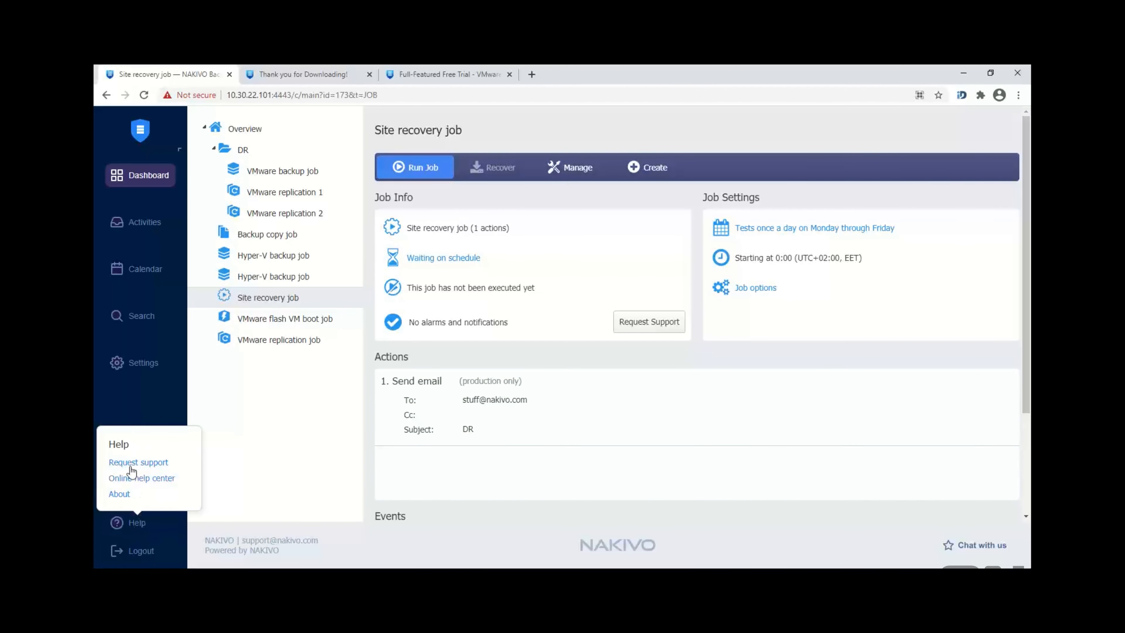
click(116, 494)
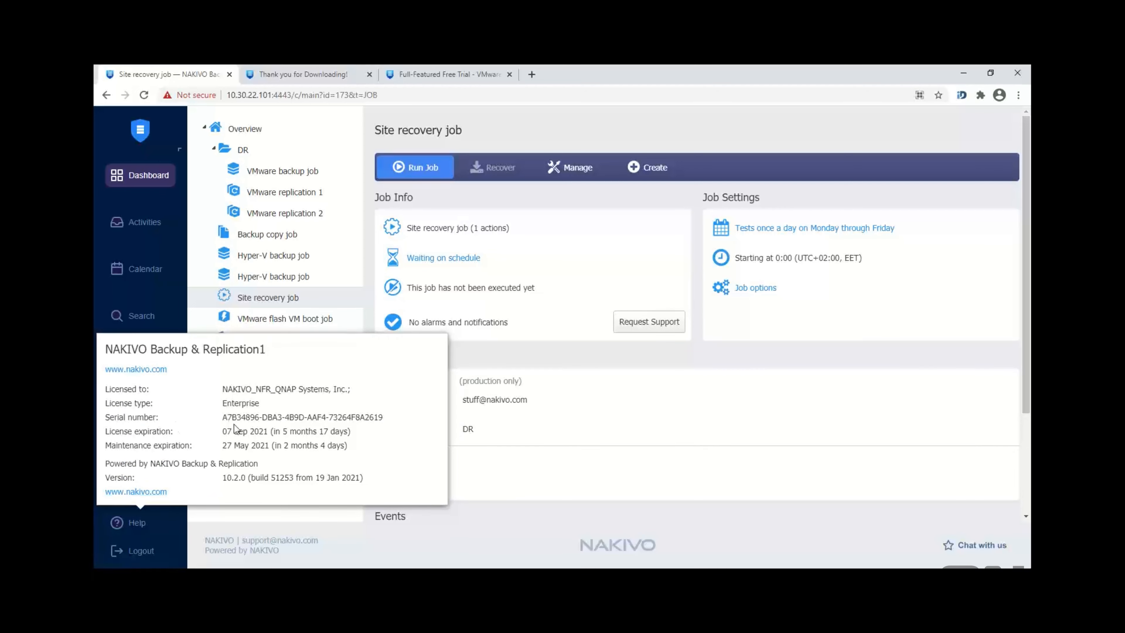
click(158, 525)
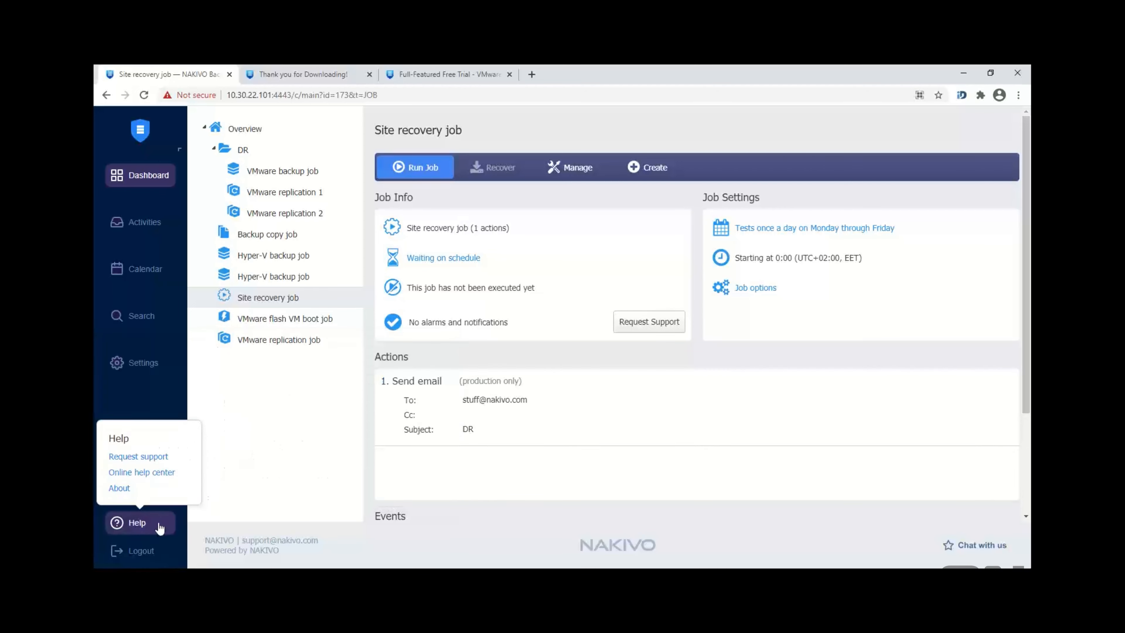
click(138, 456)
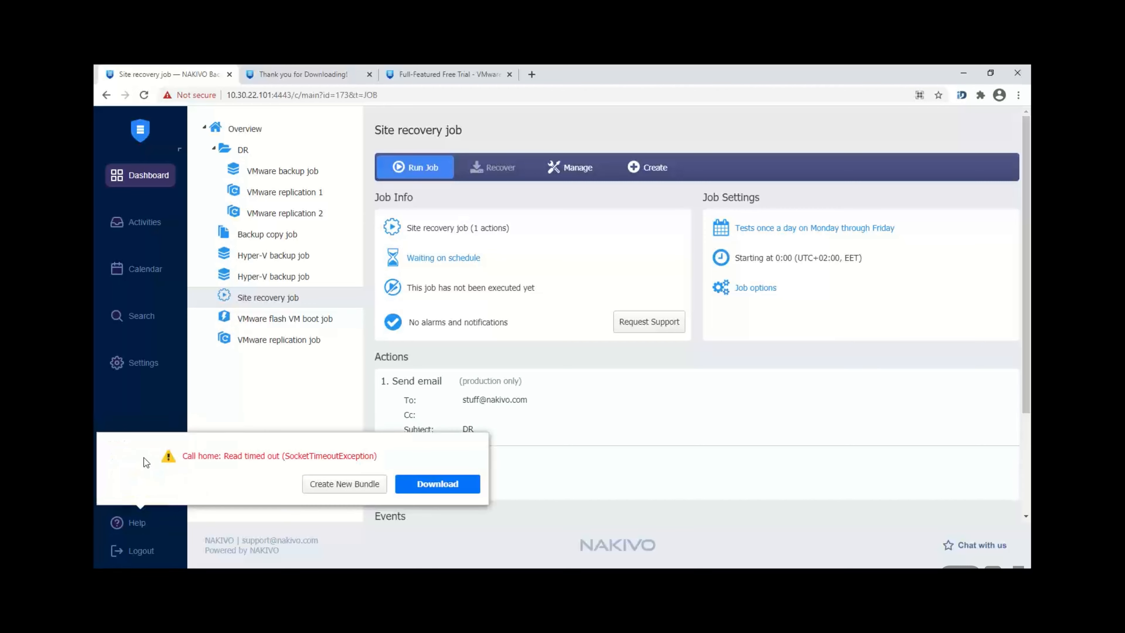
click(344, 484)
click(252, 373)
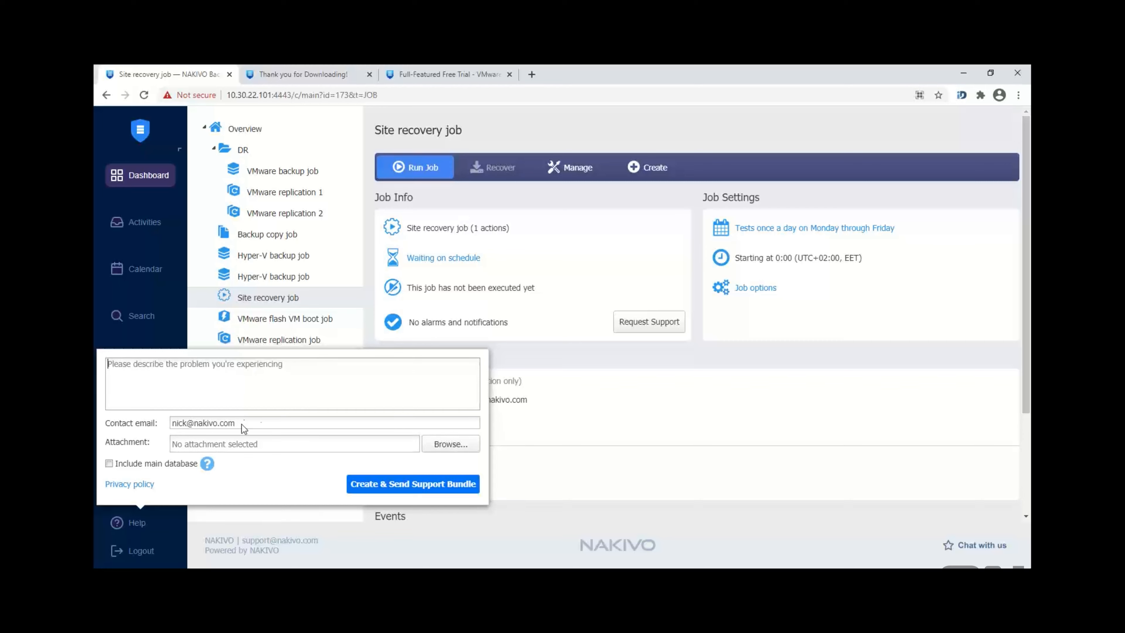
click(541, 463)
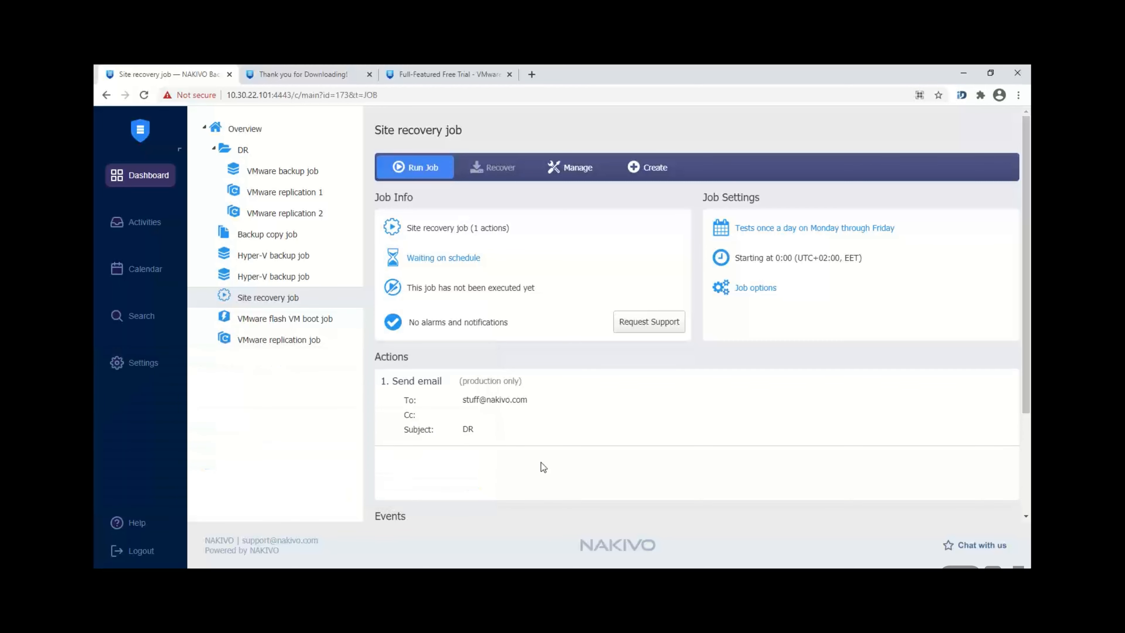
click(148, 524)
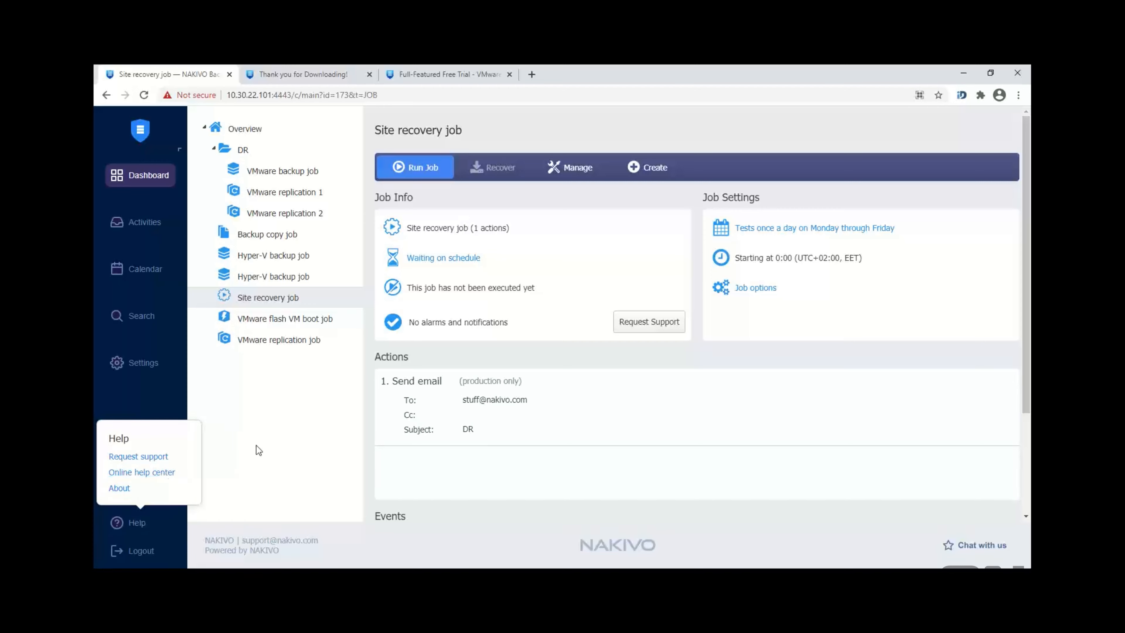
click(270, 449)
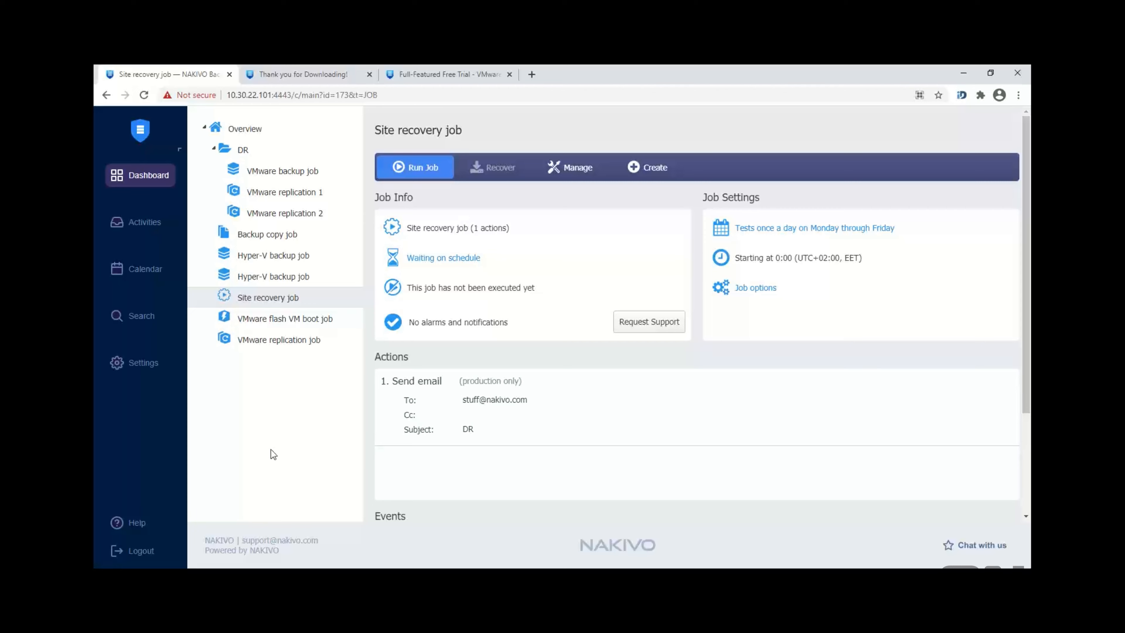
click(141, 523)
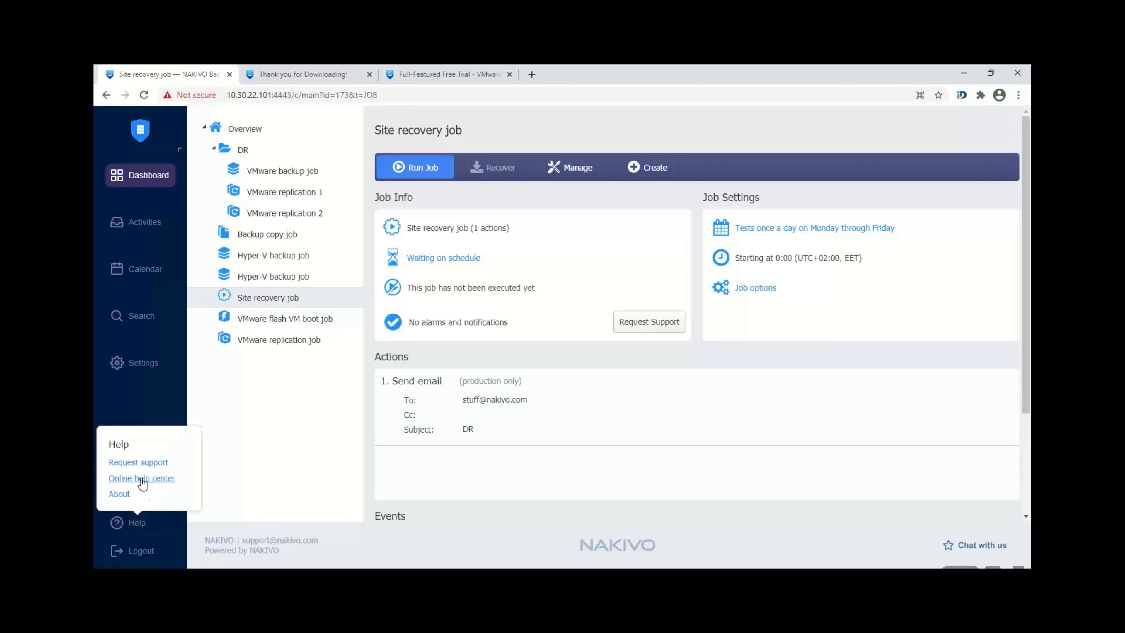
click(275, 407)
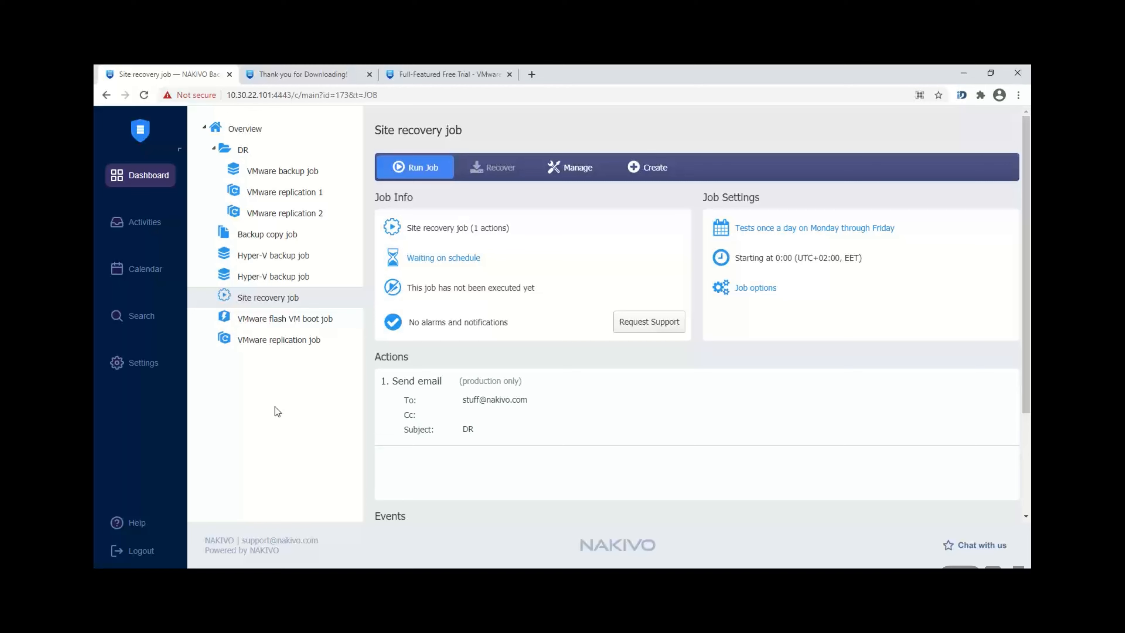
click(135, 523)
click(988, 545)
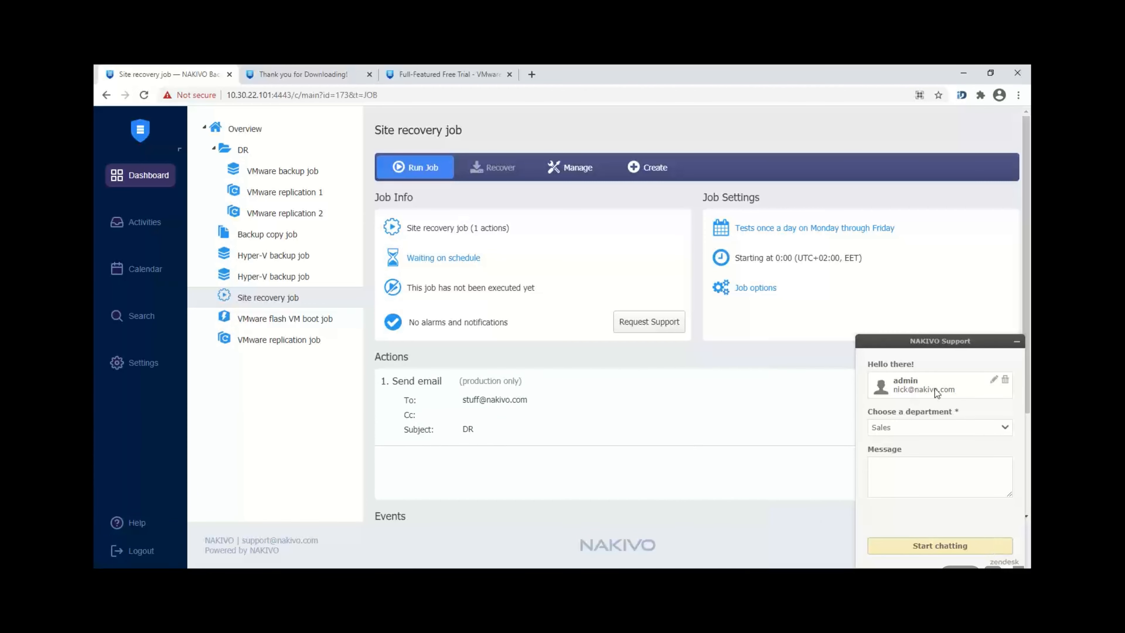
click(938, 427)
click(939, 450)
click(925, 469)
click(1015, 344)
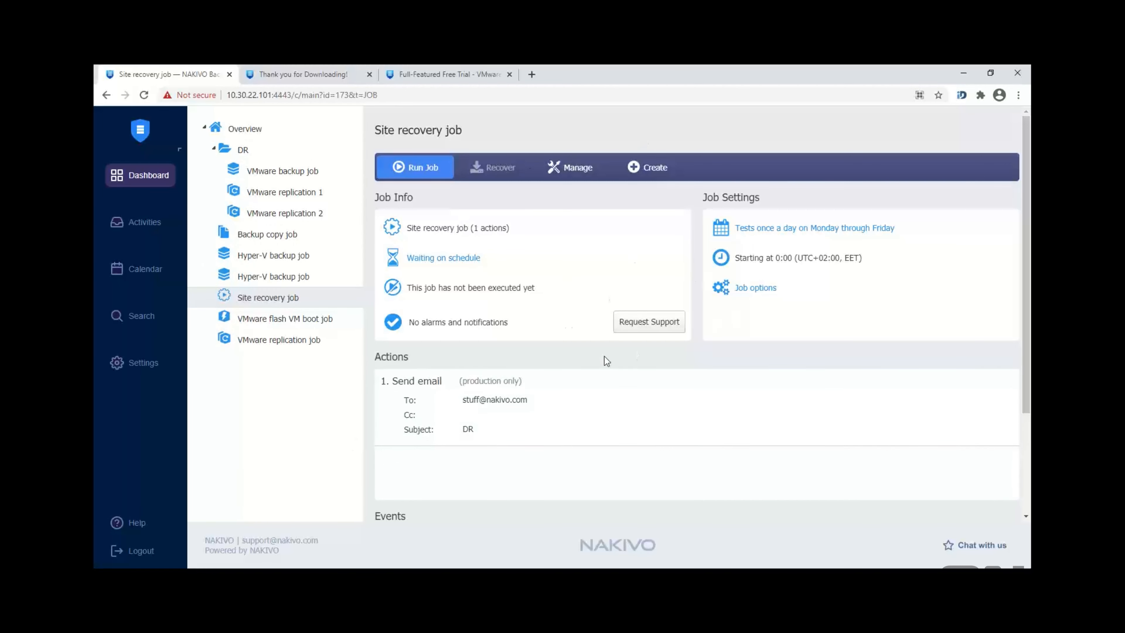
Step: Open the second Hyper-V backup job and scroll down to its Speed and Transferred Data charts
click(308, 285)
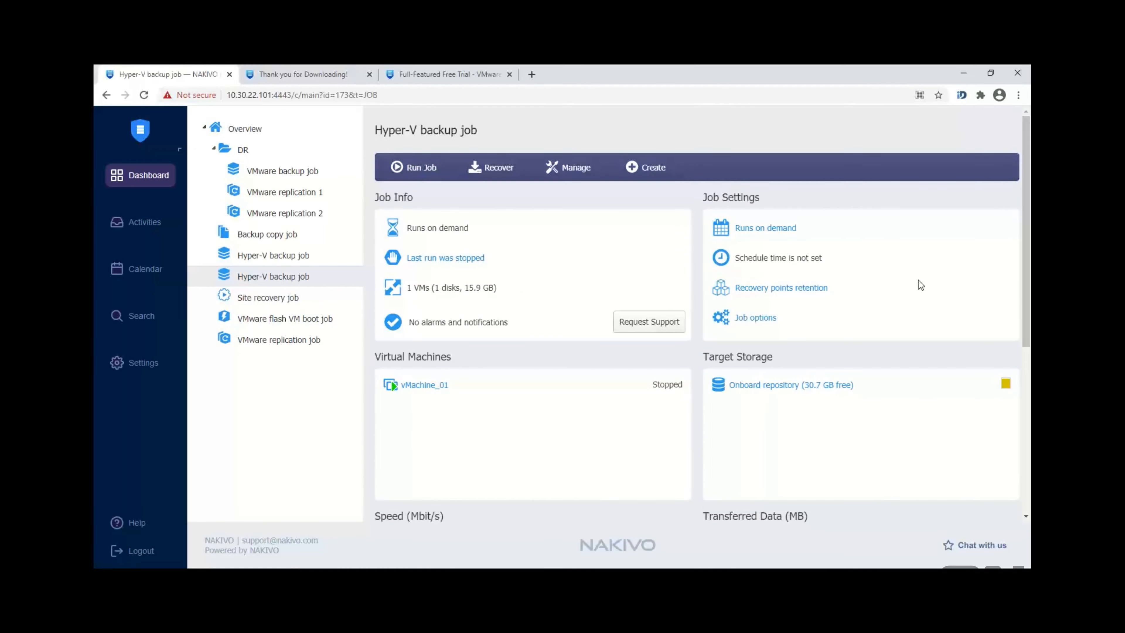
scroll(1018, 354, down, 5)
scroll(1014, 371, up, 4)
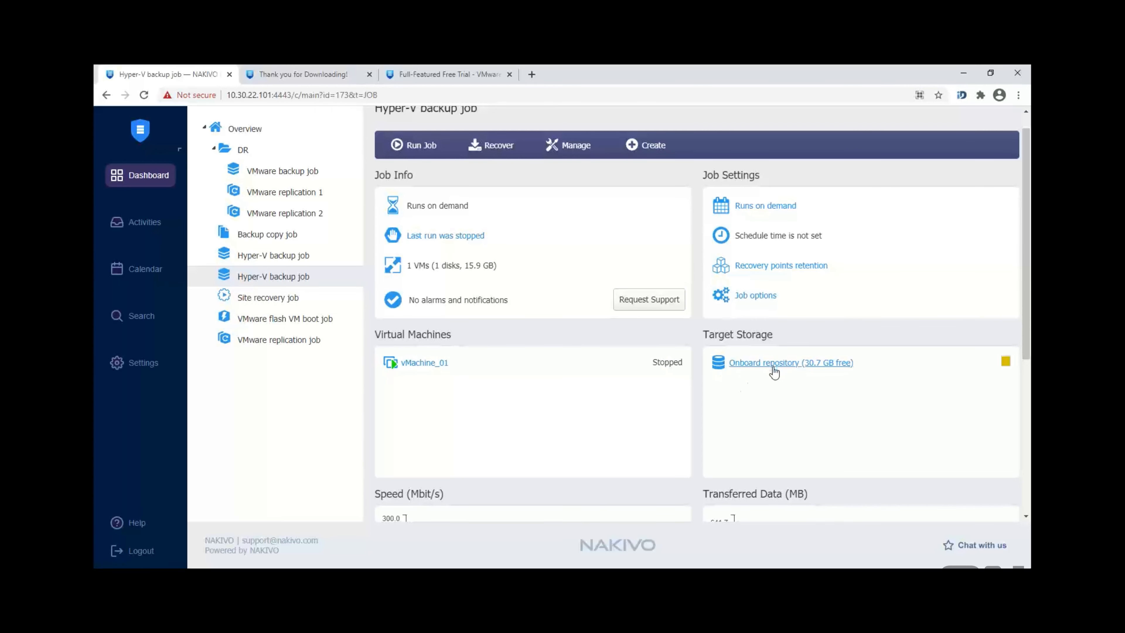
drag(1027, 348, 1029, 460)
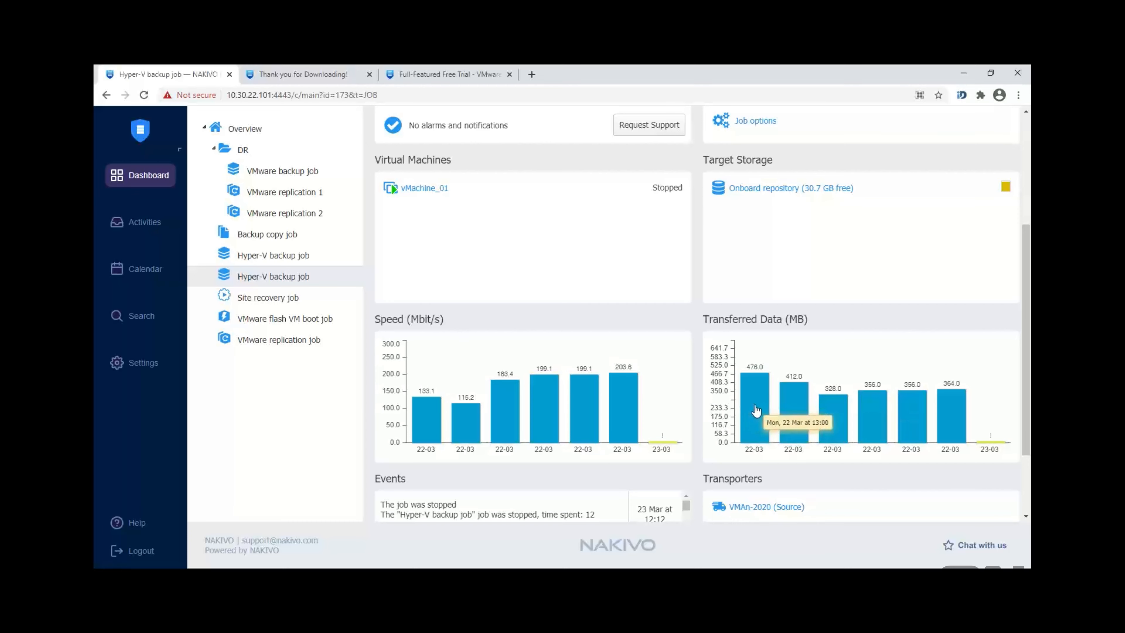
drag(1026, 390, 1027, 392)
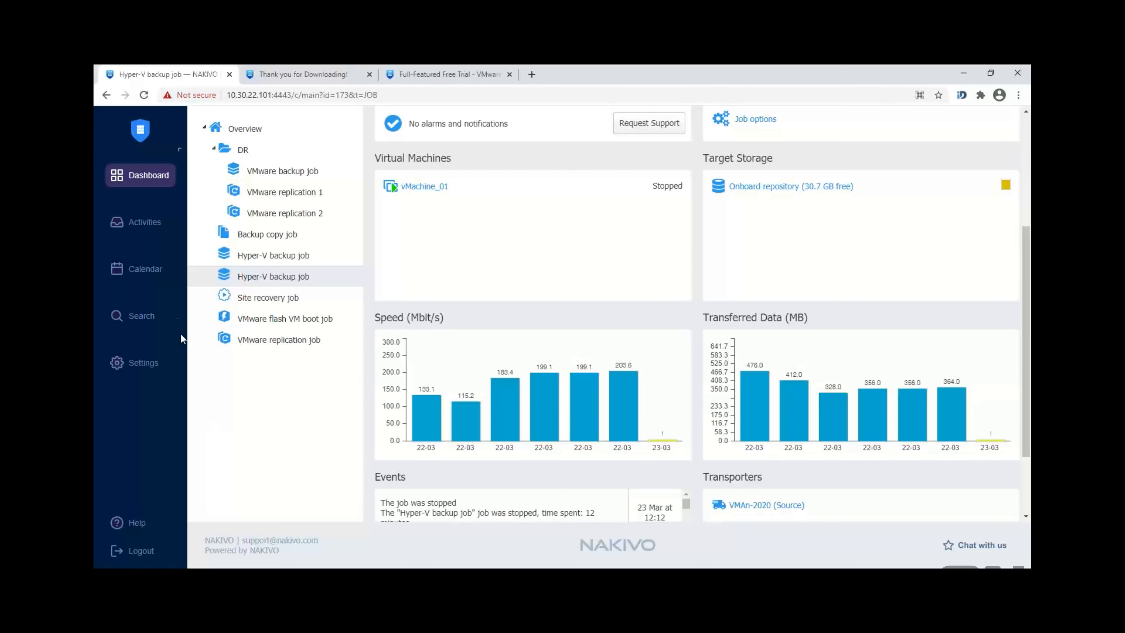
Step: Check the installer download page twice, returning each time to the Hyper-V backup job dashboard
click(307, 72)
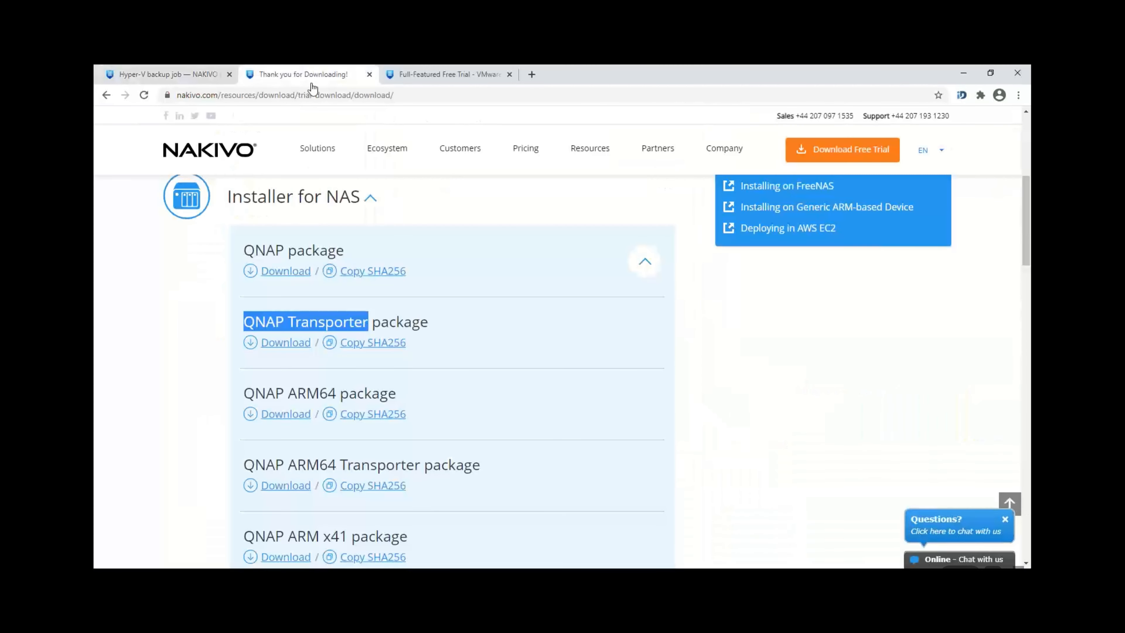
click(180, 70)
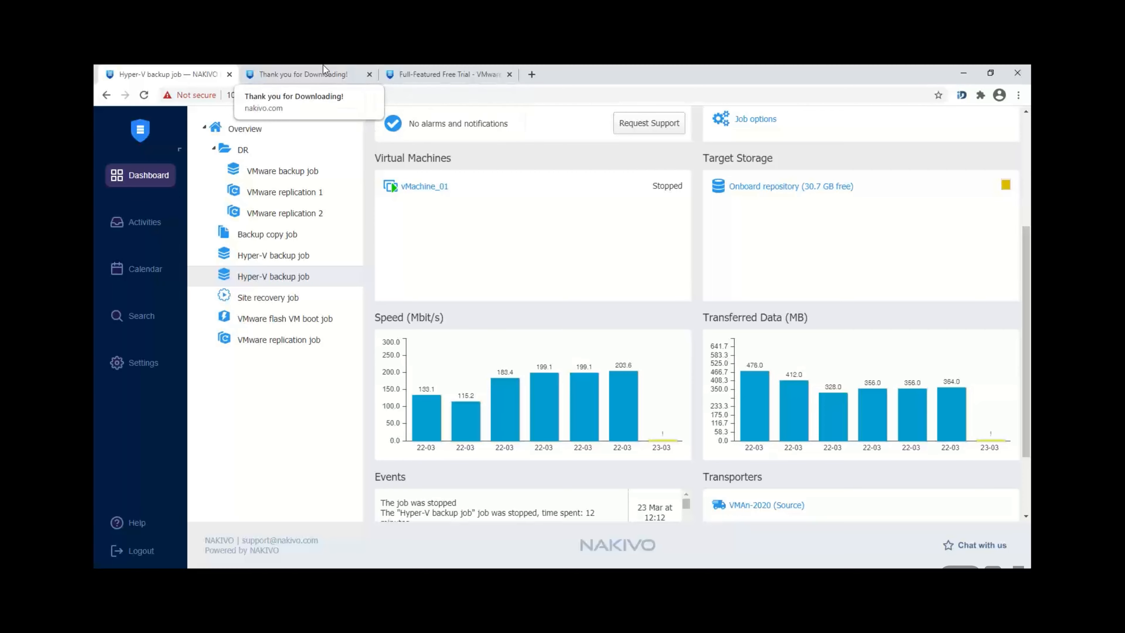
click(337, 73)
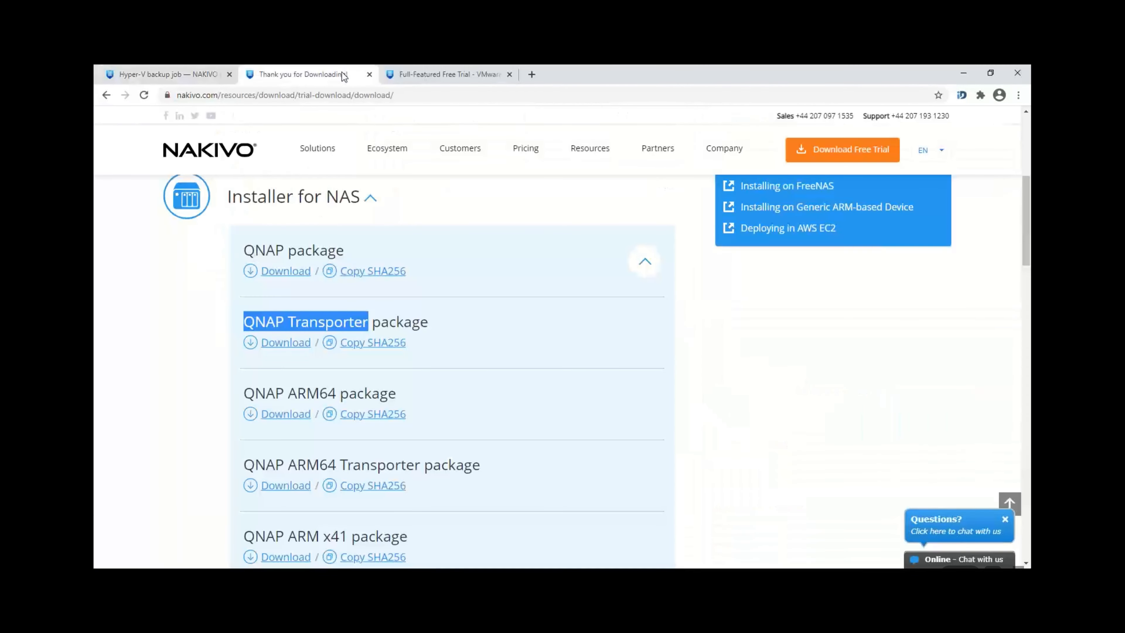
click(173, 75)
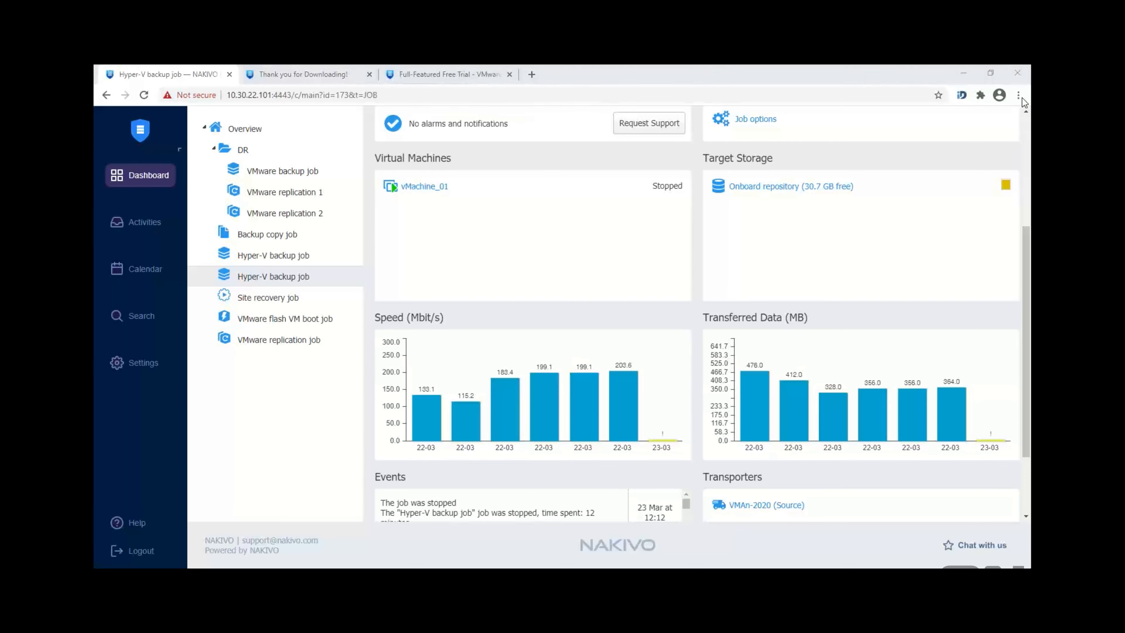
Step: Scroll to the top of the Hyper-V job page and bring up the Create job-type menu
scroll(1026, 324, up, 3)
scroll(1026, 323, up, 3)
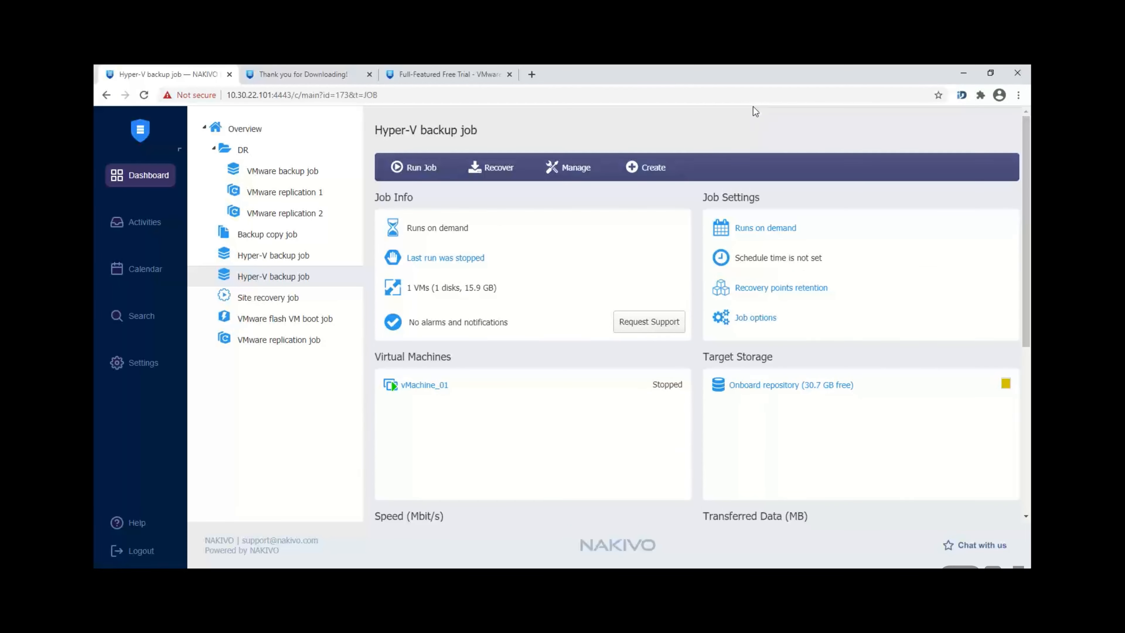
click(651, 172)
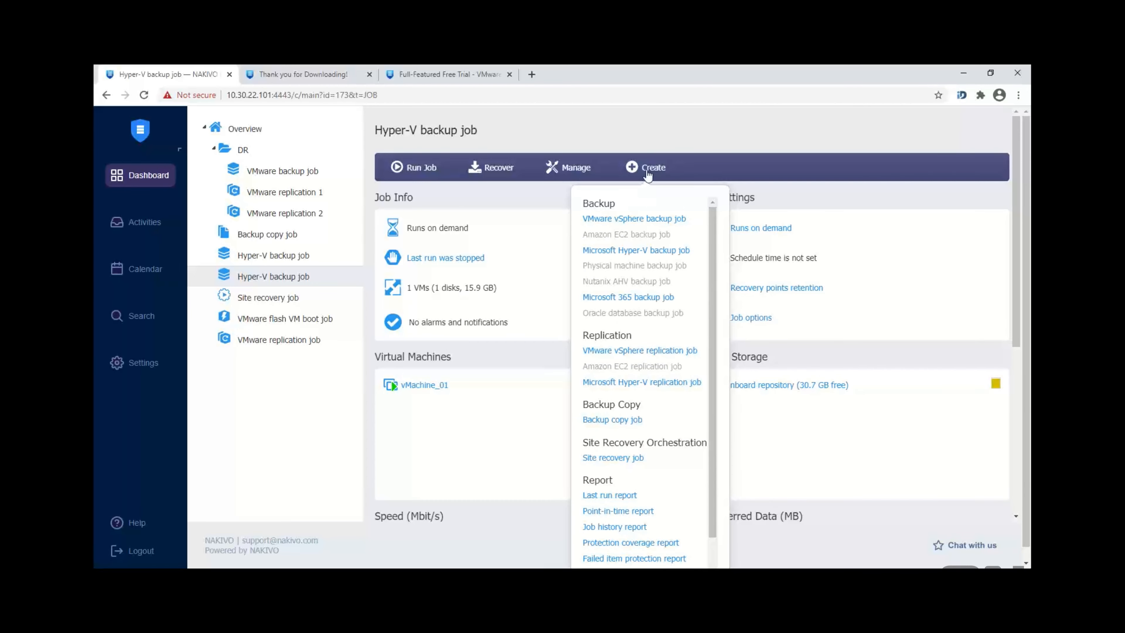
Step: Start a VMware vSphere backup job, add host MSP Esxi7.0.1, remove two Ai VMs, then clear the host
click(651, 219)
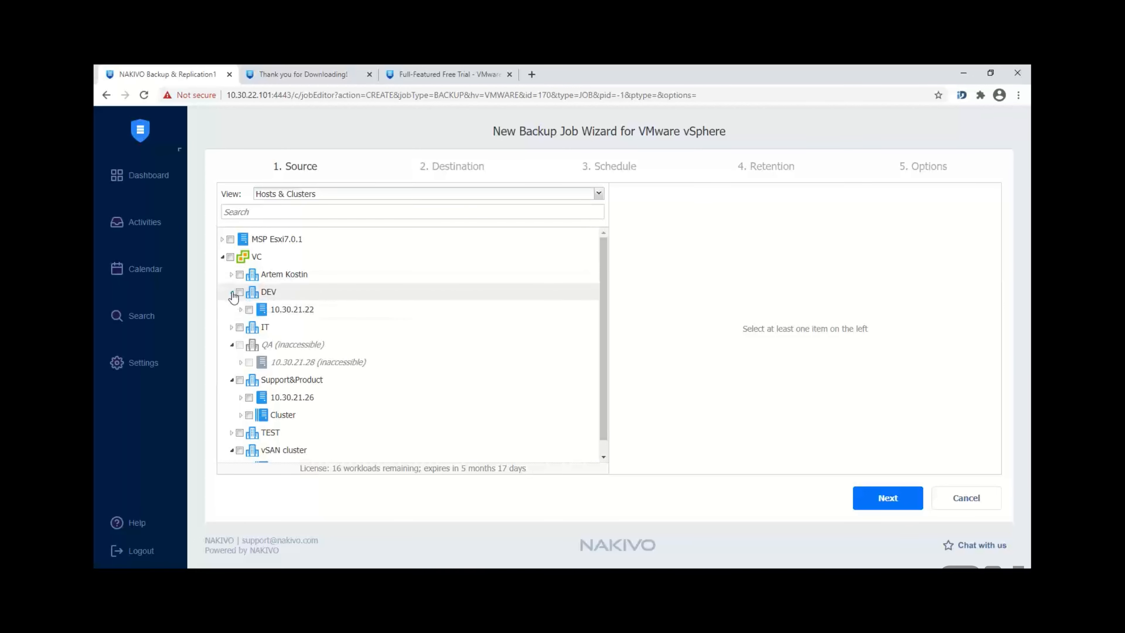
click(231, 239)
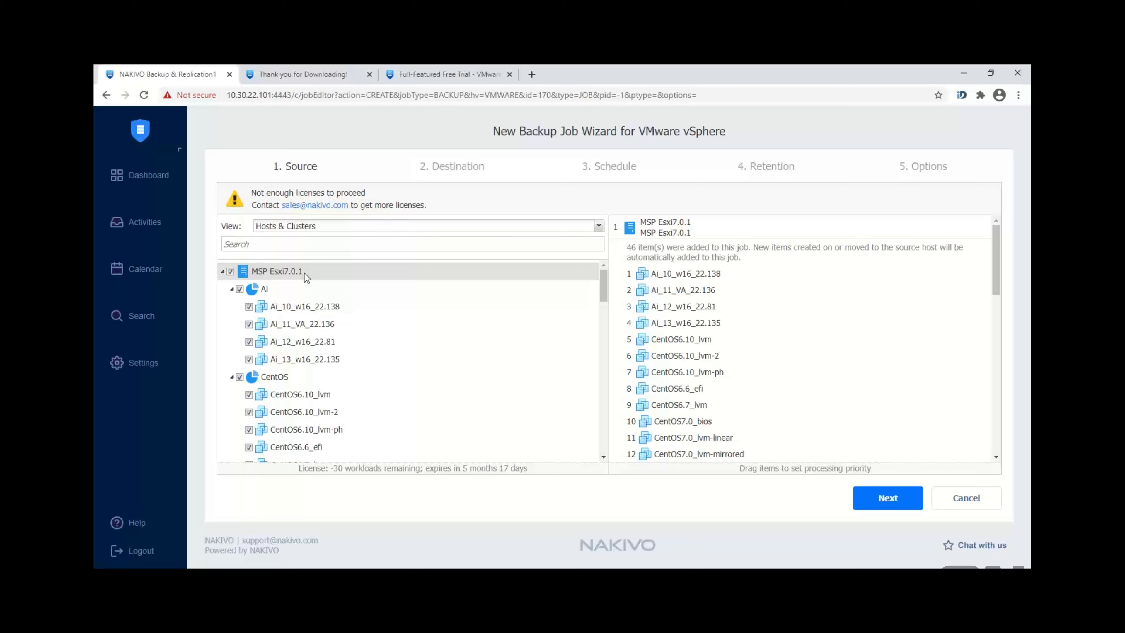
mouse_move(649, 274)
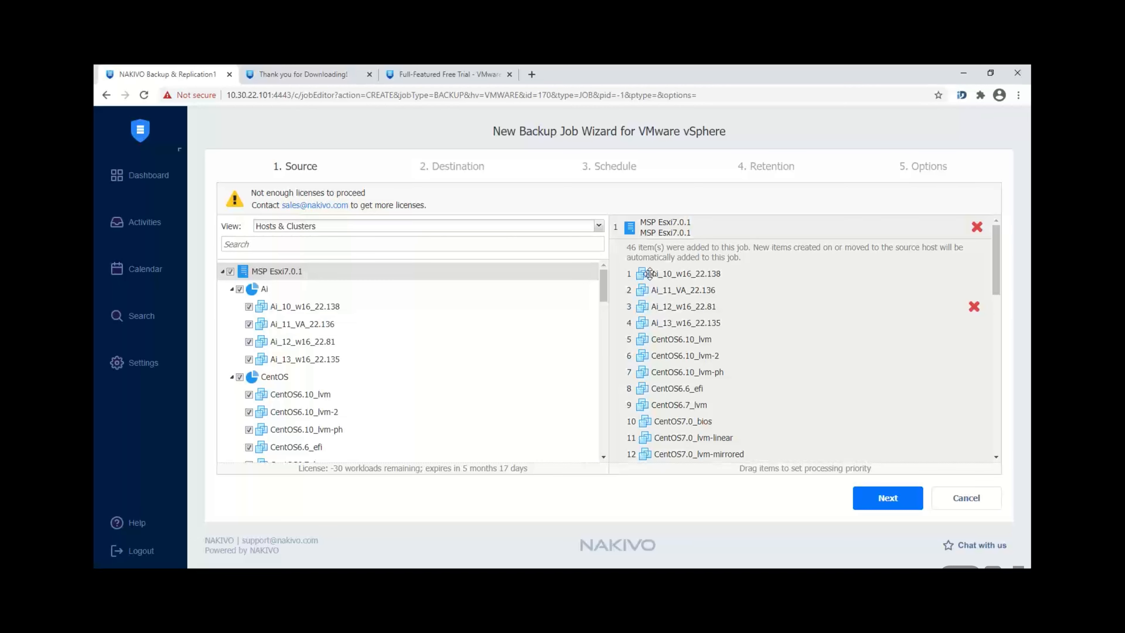
click(976, 307)
click(976, 307)
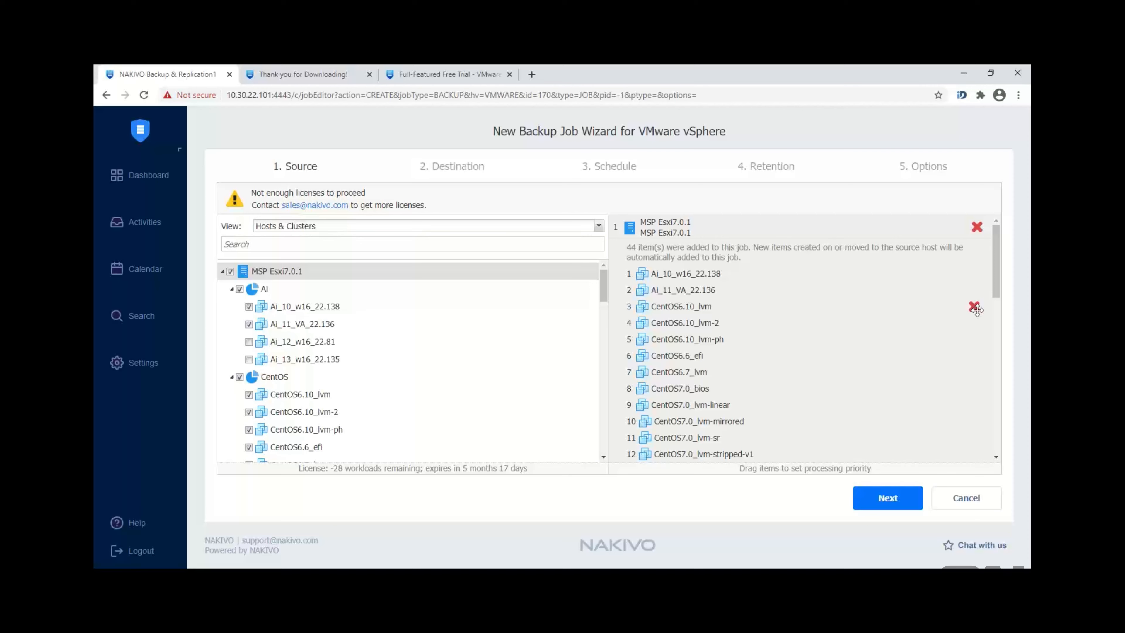
click(230, 272)
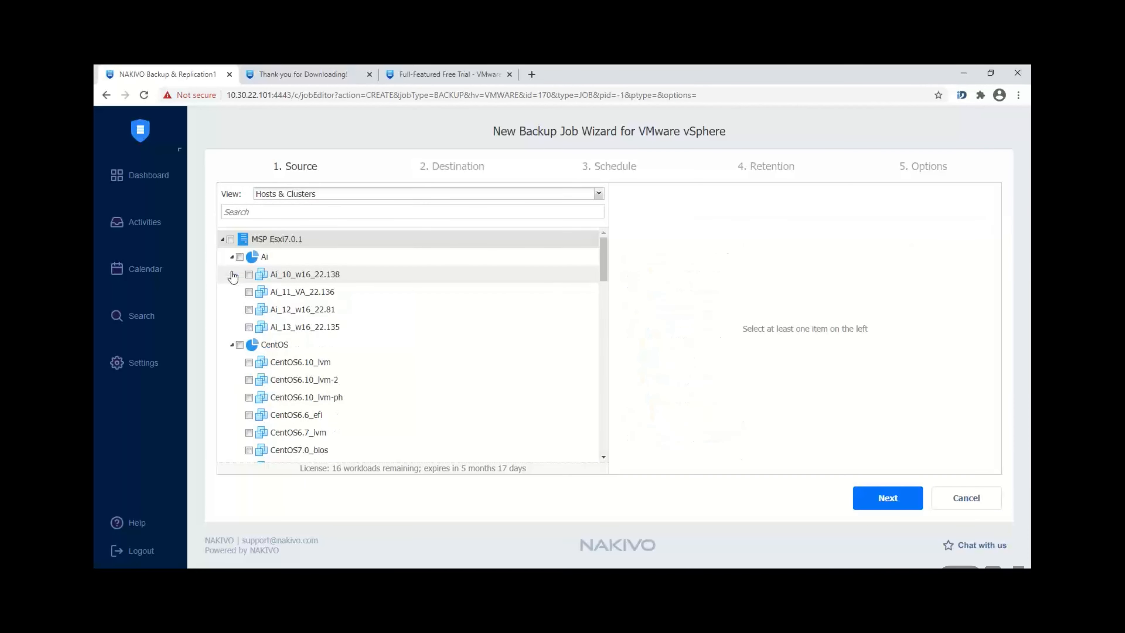
Step: Add the Ai pool's four VMs, move Ai_13_w16_22.135 to the top, and choose Policy view
click(239, 258)
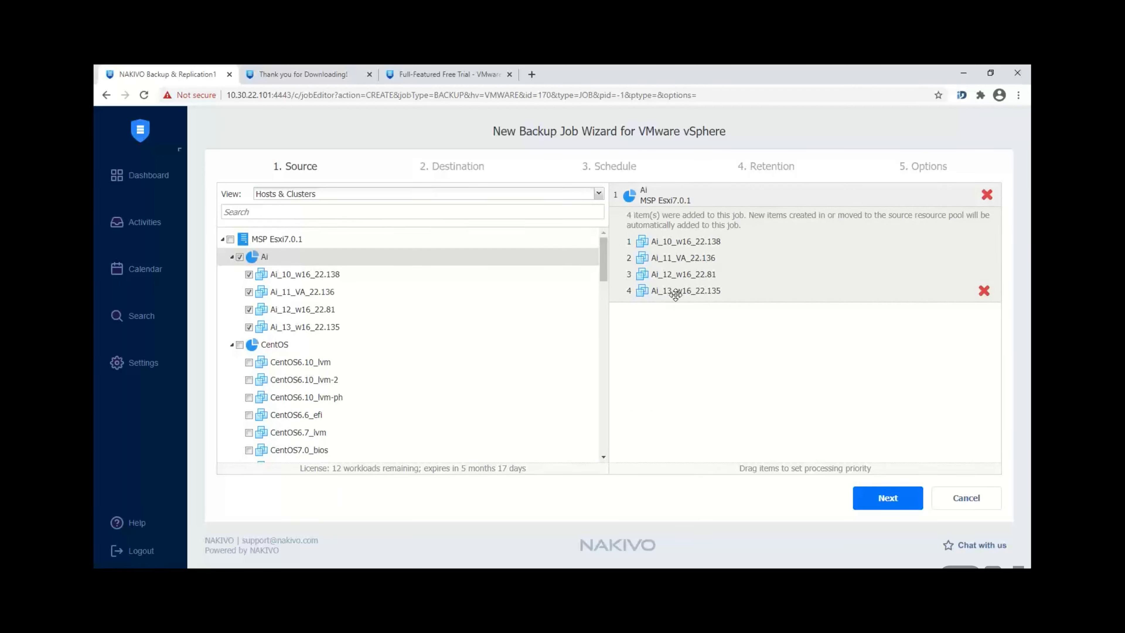
drag(674, 292, 692, 243)
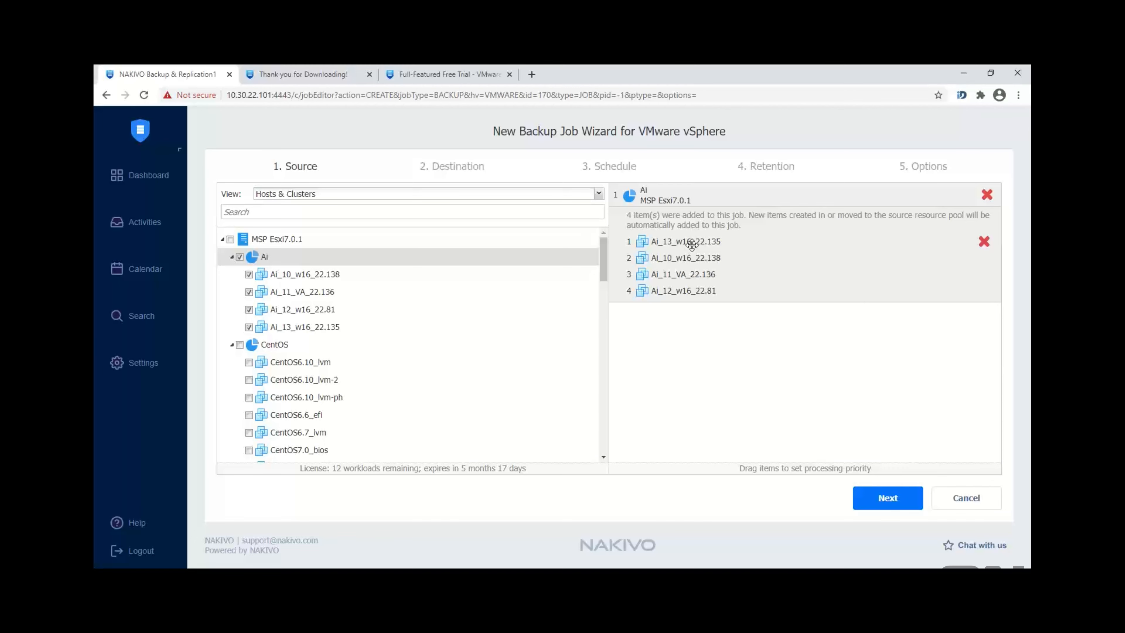
click(464, 195)
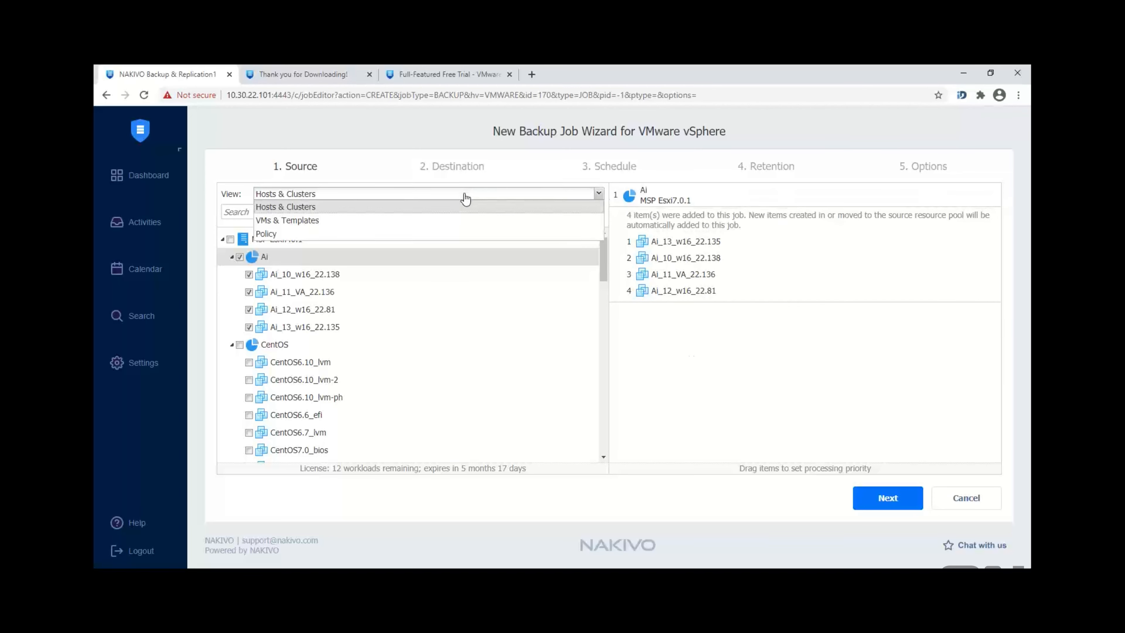
click(417, 233)
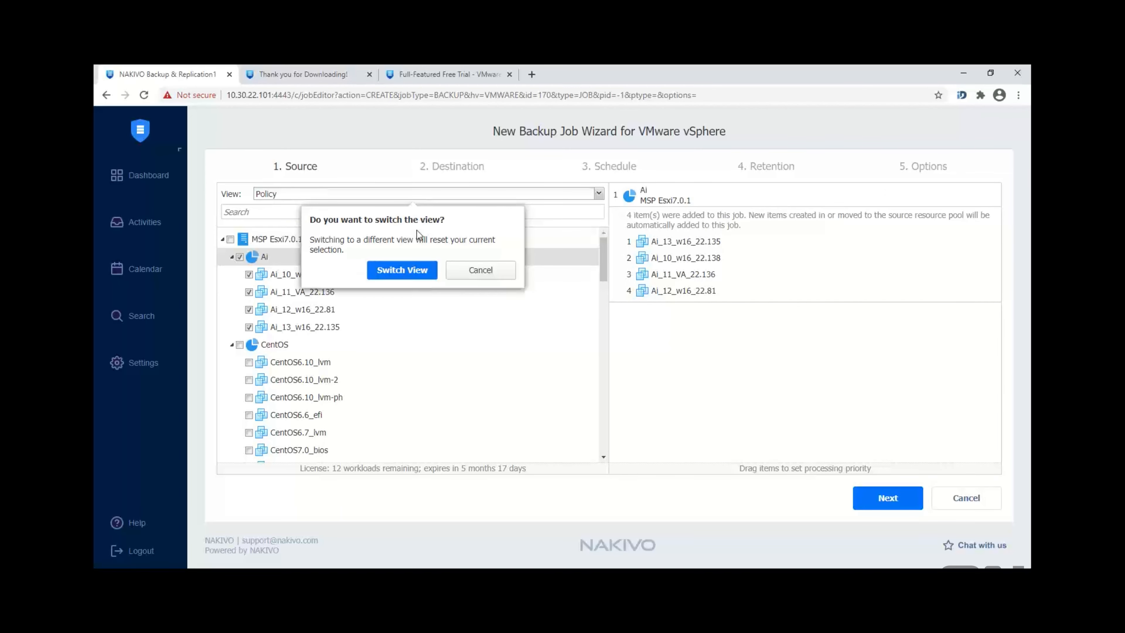
Step: Confirm the Policy view and set the first rule to VM names containing 'sql'
click(419, 268)
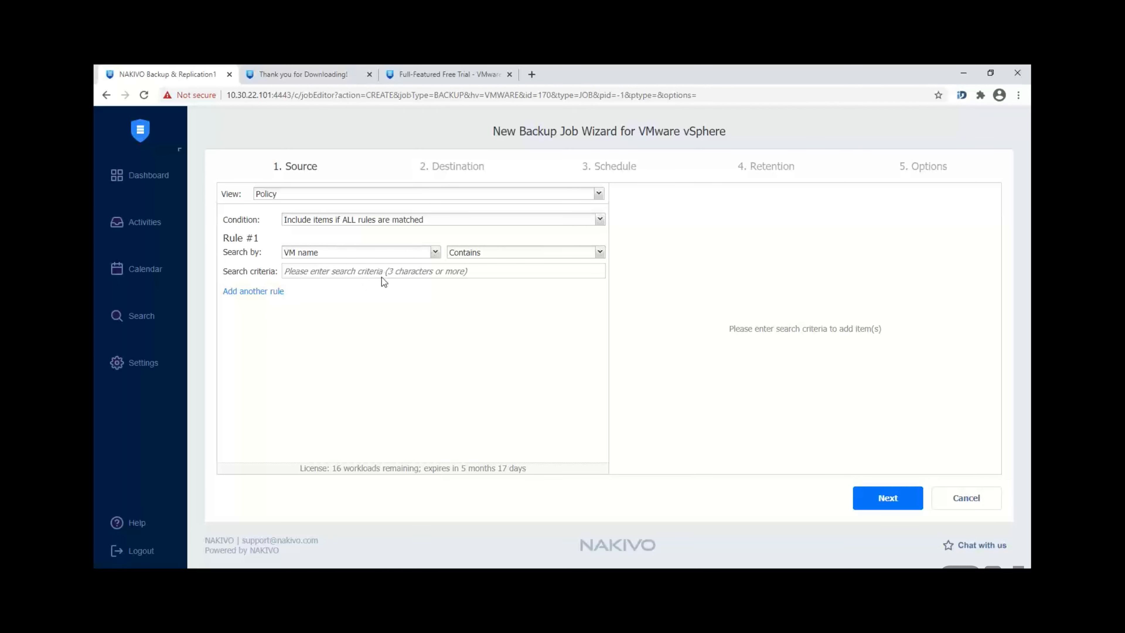
click(366, 268)
text(sql)
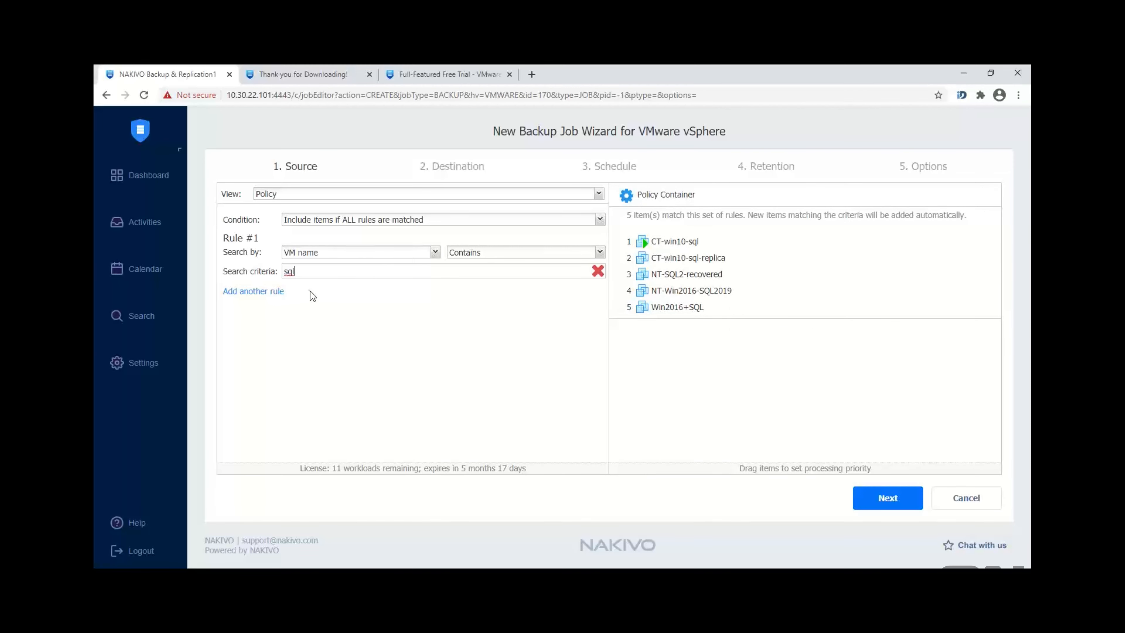
Step: Add a second policy rule, keeping VM name as its search-by field
click(270, 292)
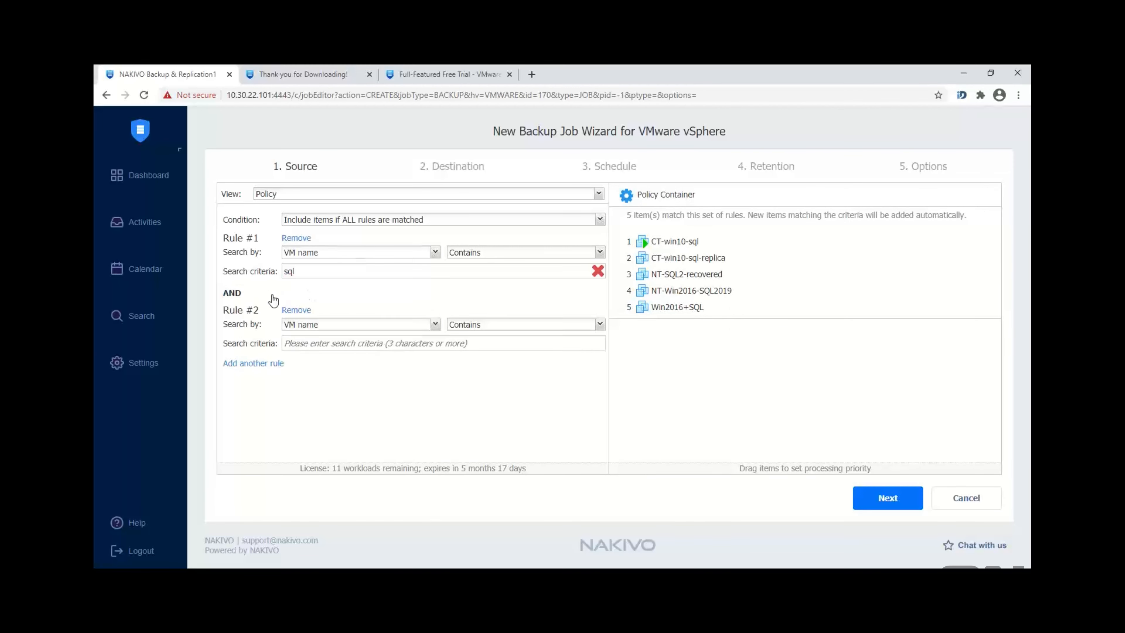
click(346, 327)
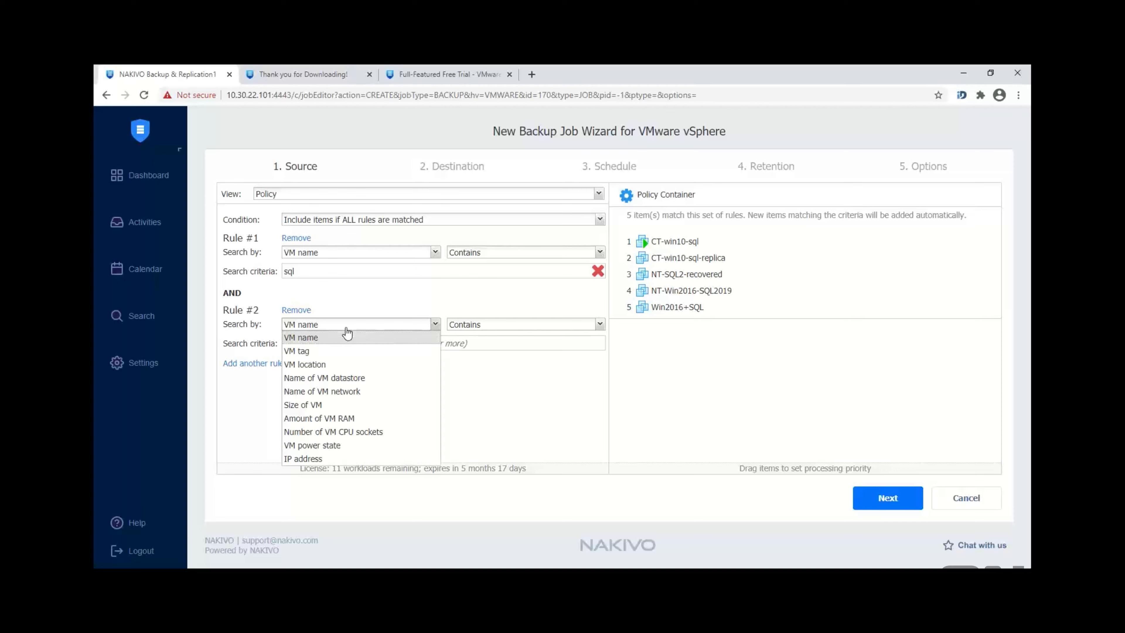
click(347, 332)
click(347, 330)
click(355, 329)
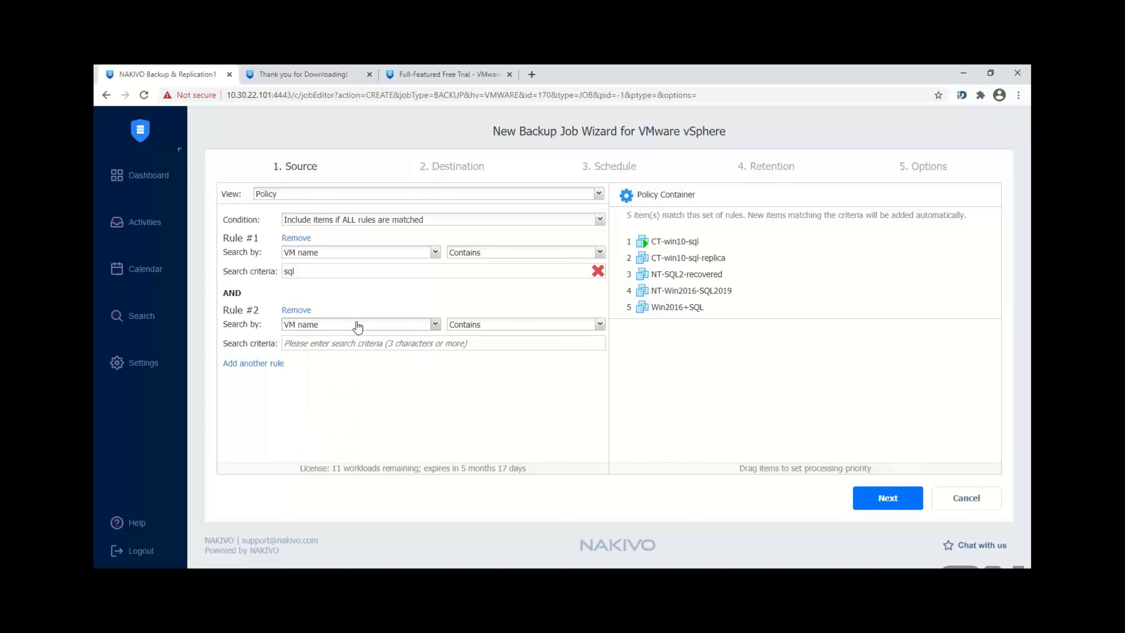
Step: Set the policy condition to include items if ANY rule is matched
click(415, 223)
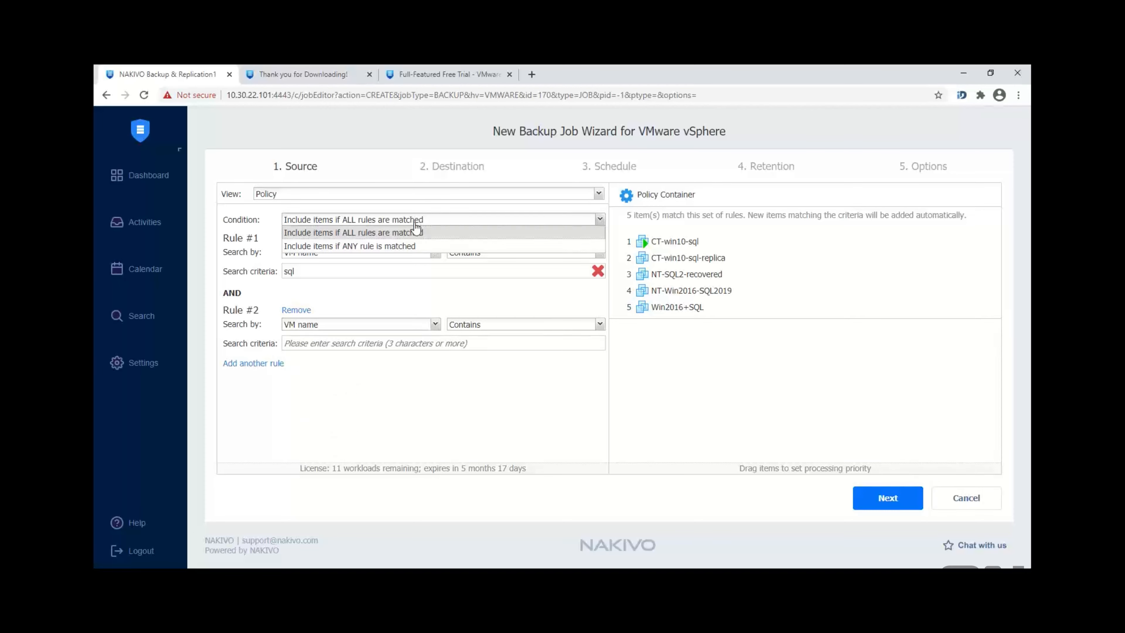
click(411, 247)
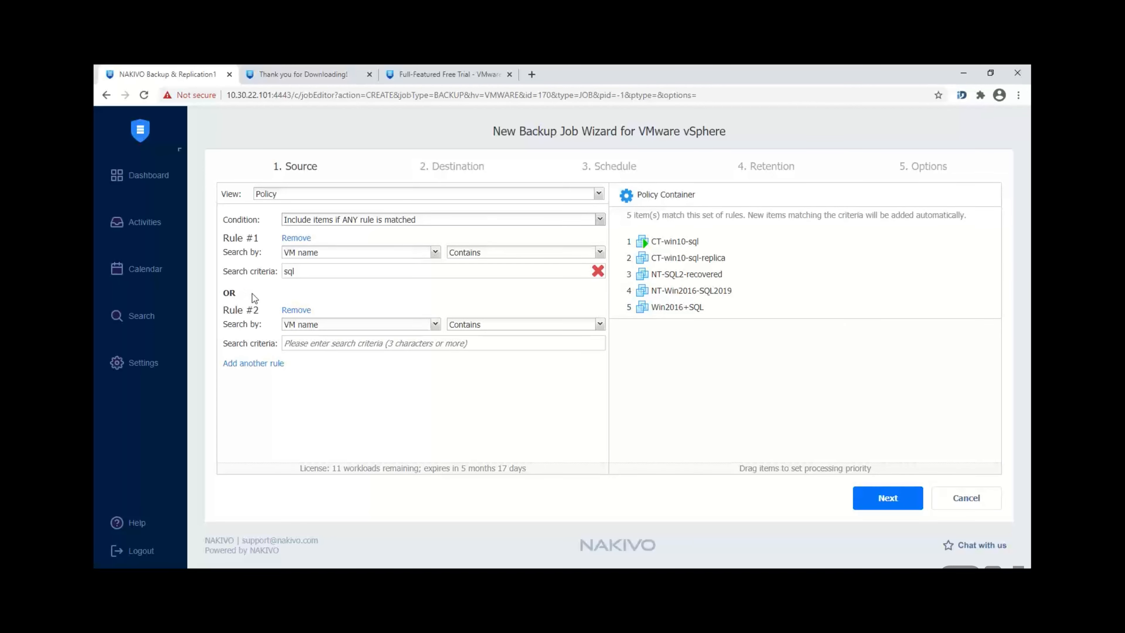
double_click(228, 294)
Step: Set Rule #2 to VM names containing 'test', keeping VM name as search-by for both rules
click(321, 345)
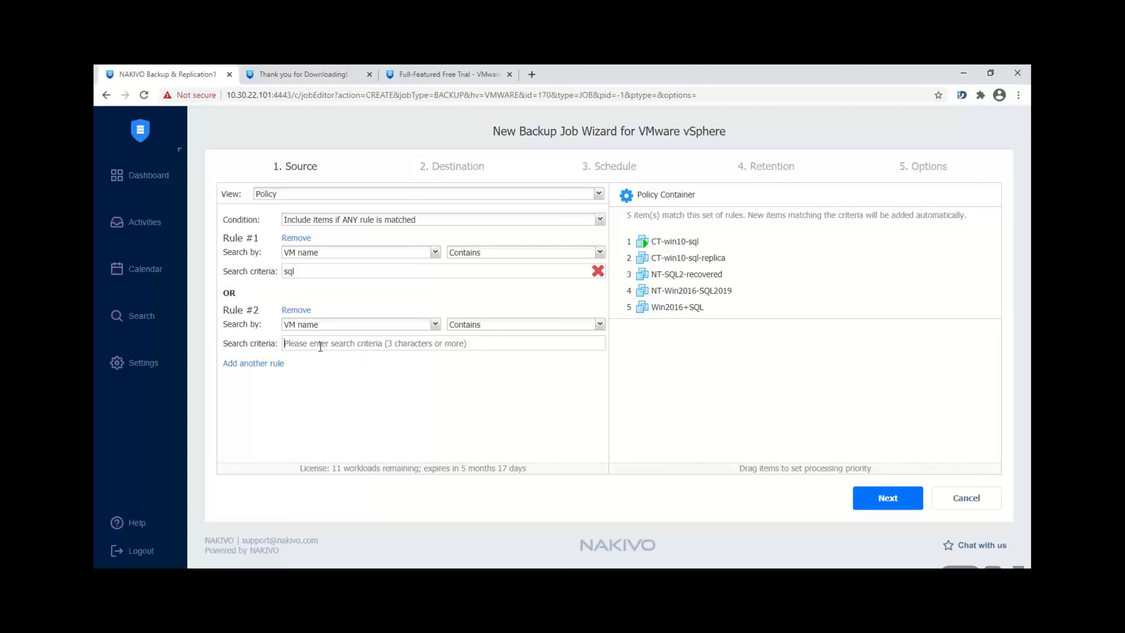
text(test)
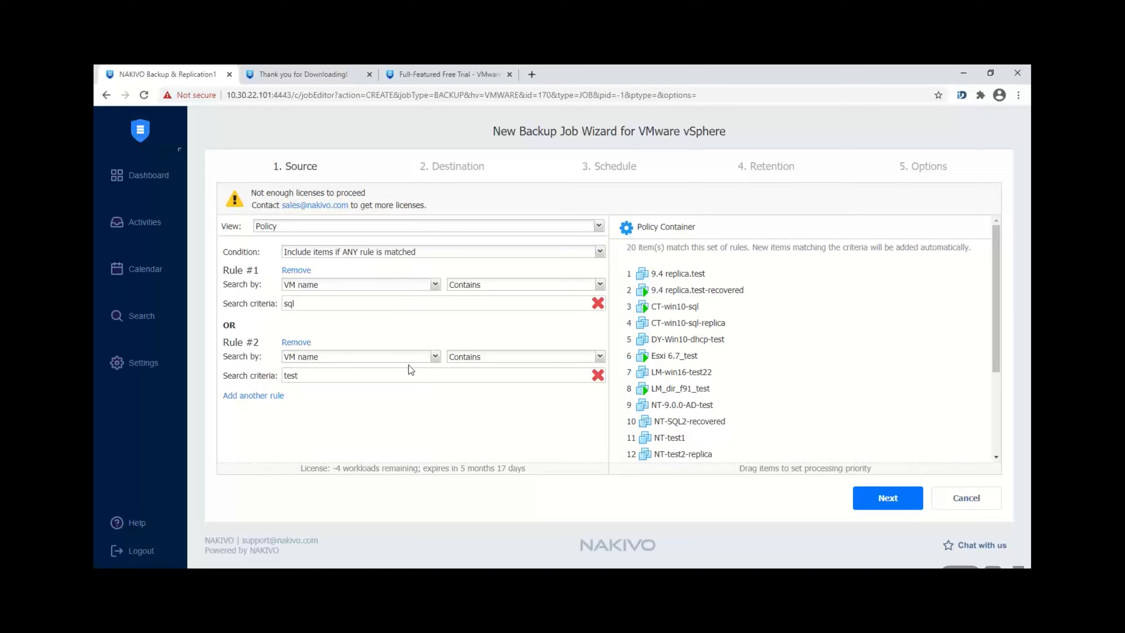
click(401, 359)
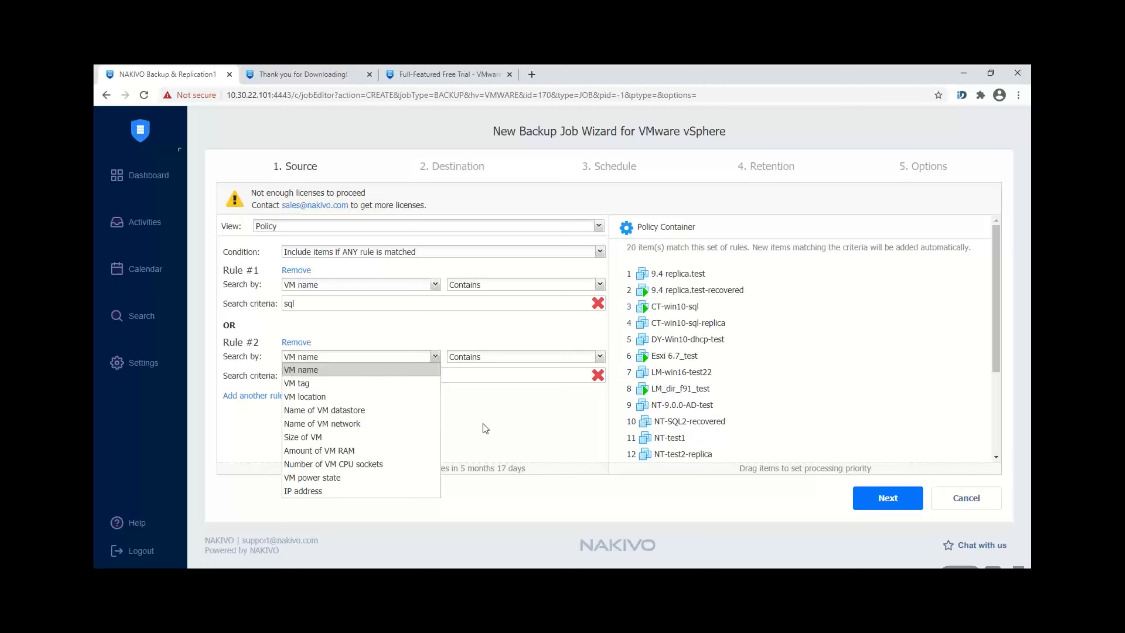
click(517, 410)
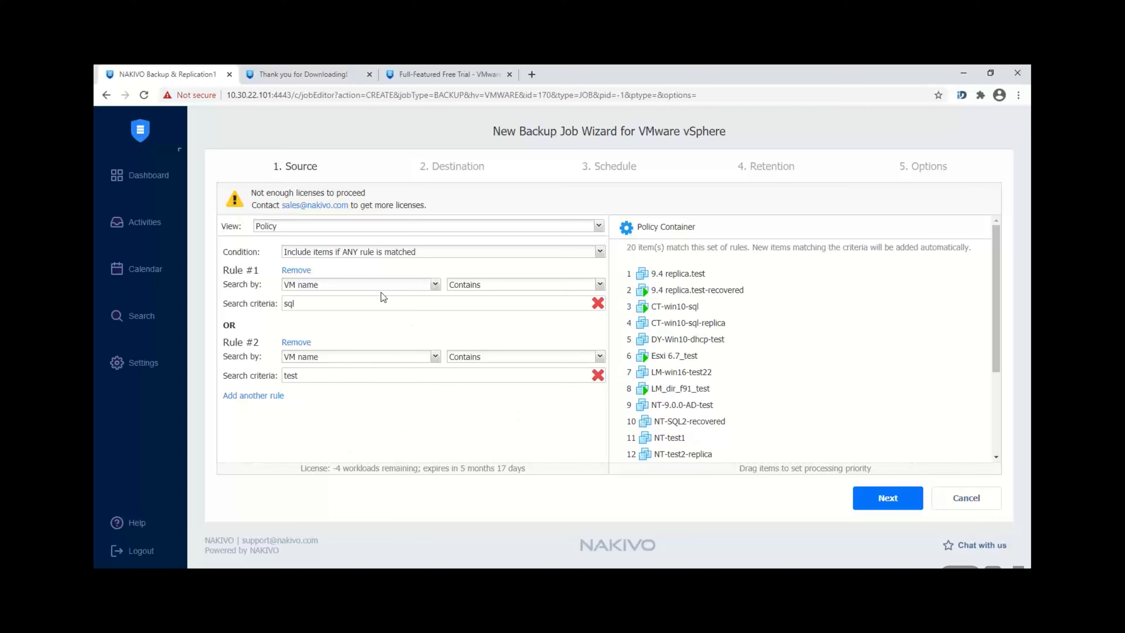
click(364, 286)
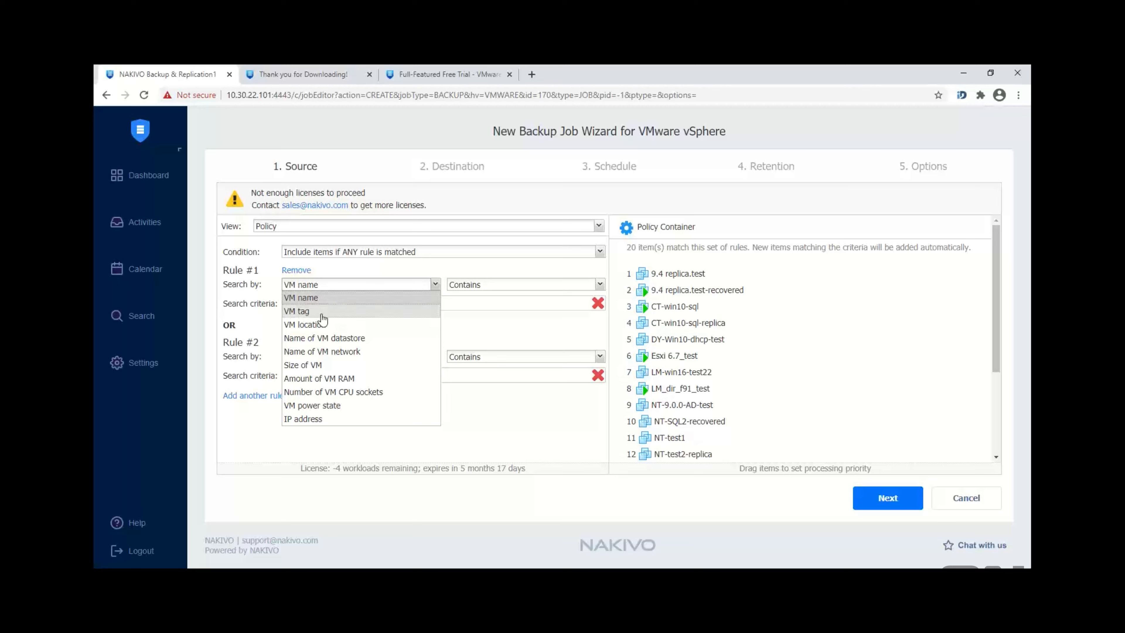
click(548, 441)
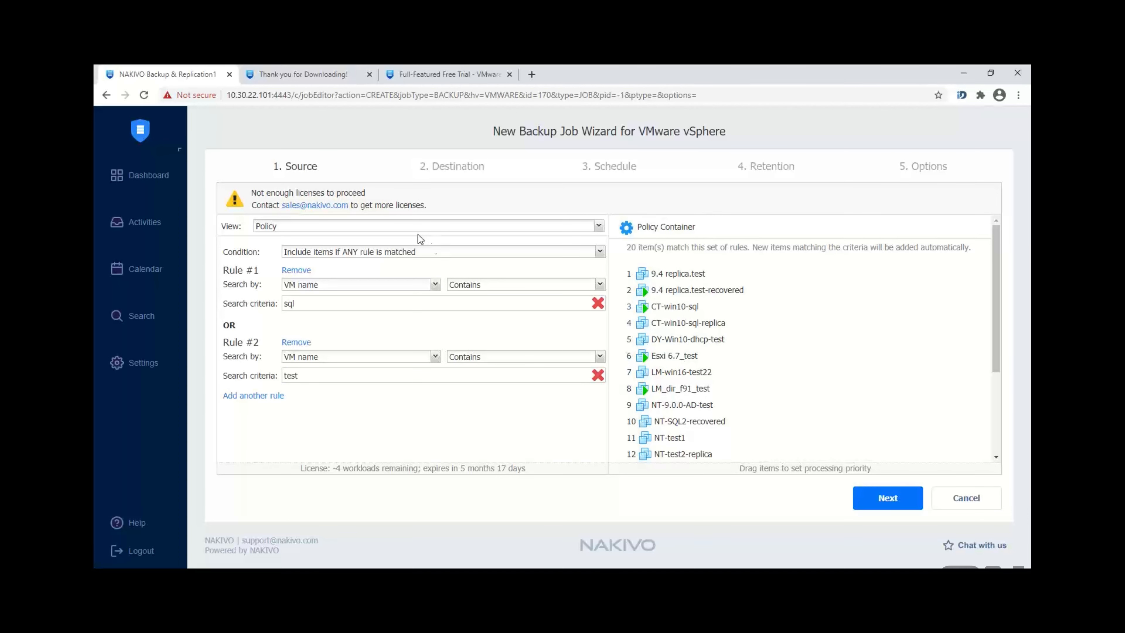
Step: Switch the job source view back to Hosts & Clusters
click(418, 227)
click(331, 239)
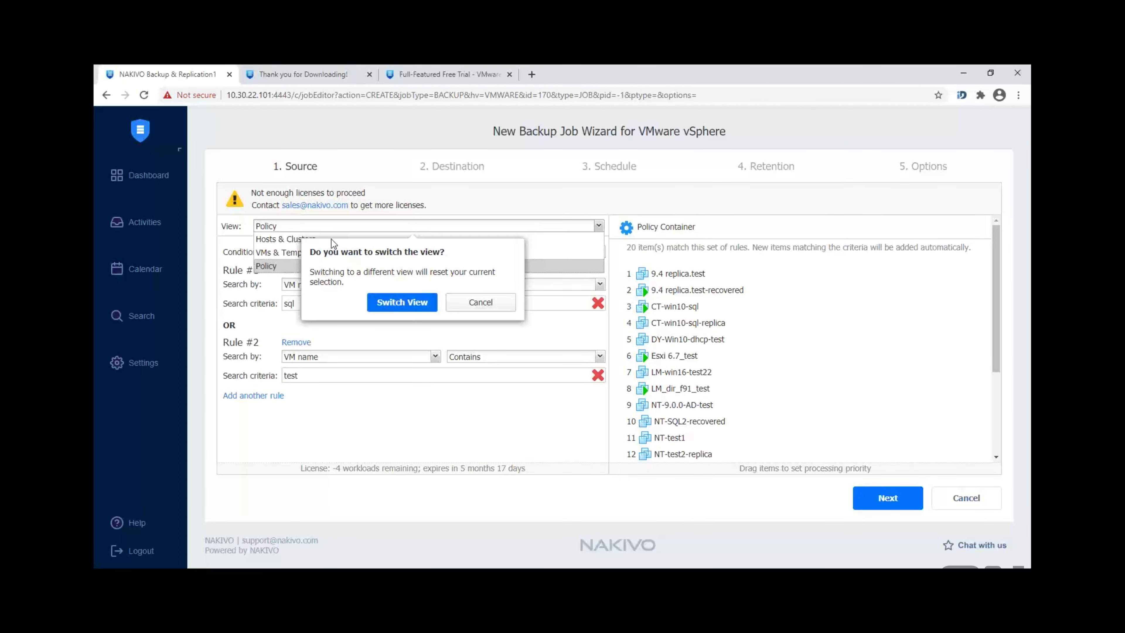
click(402, 302)
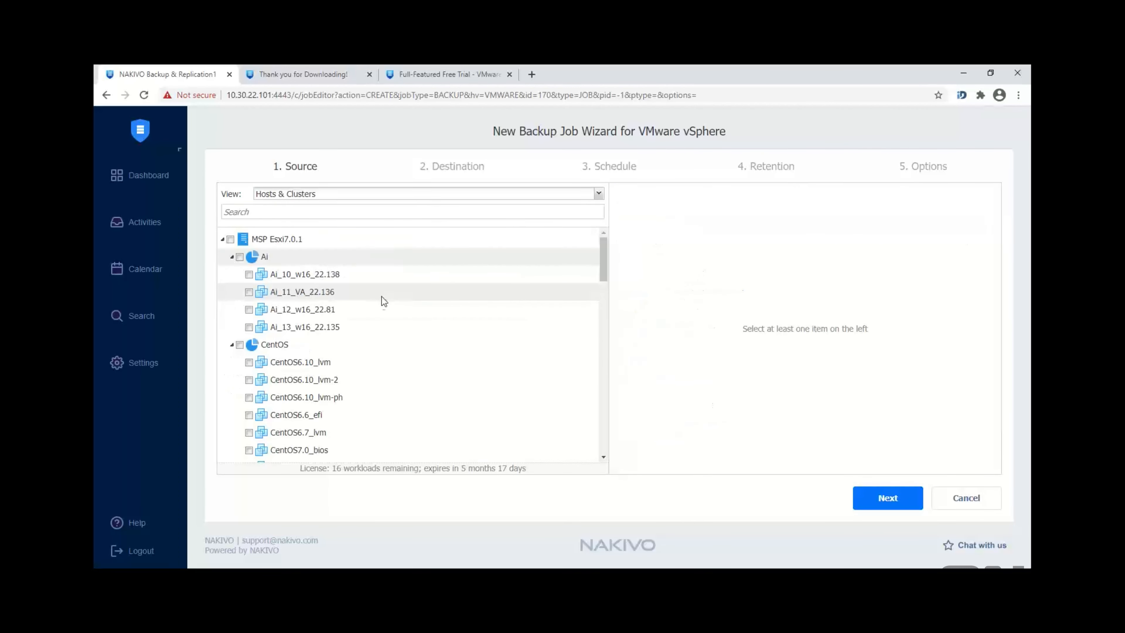
Step: Select Ai_11_VA_22.136 and Ai_10_w16_22.138 as sources and continue to the Destination step
click(249, 277)
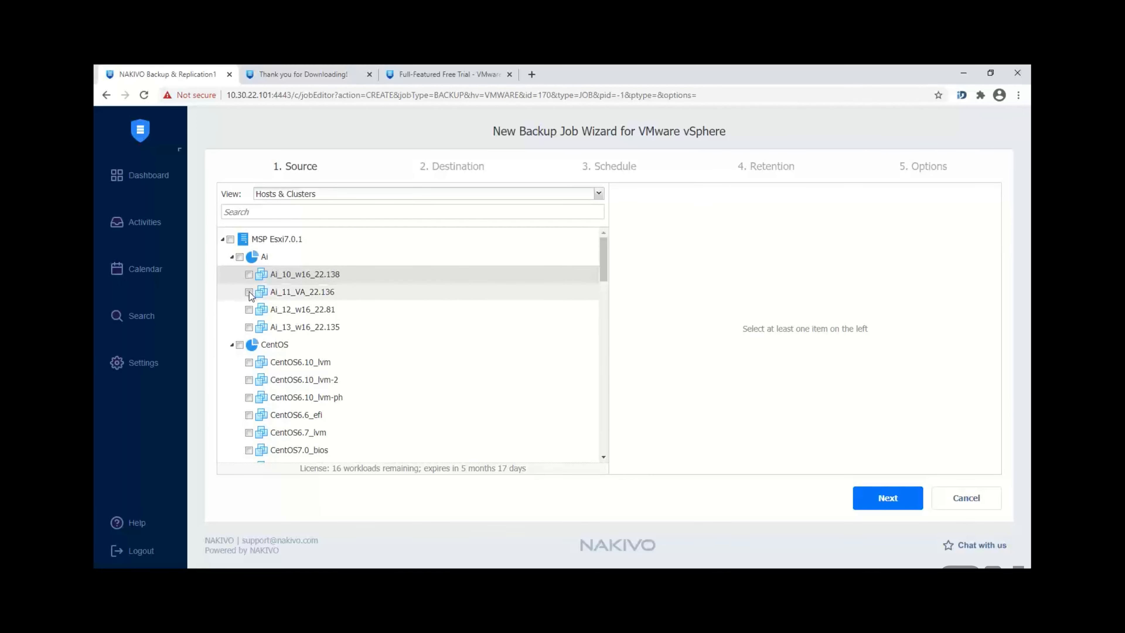
click(249, 292)
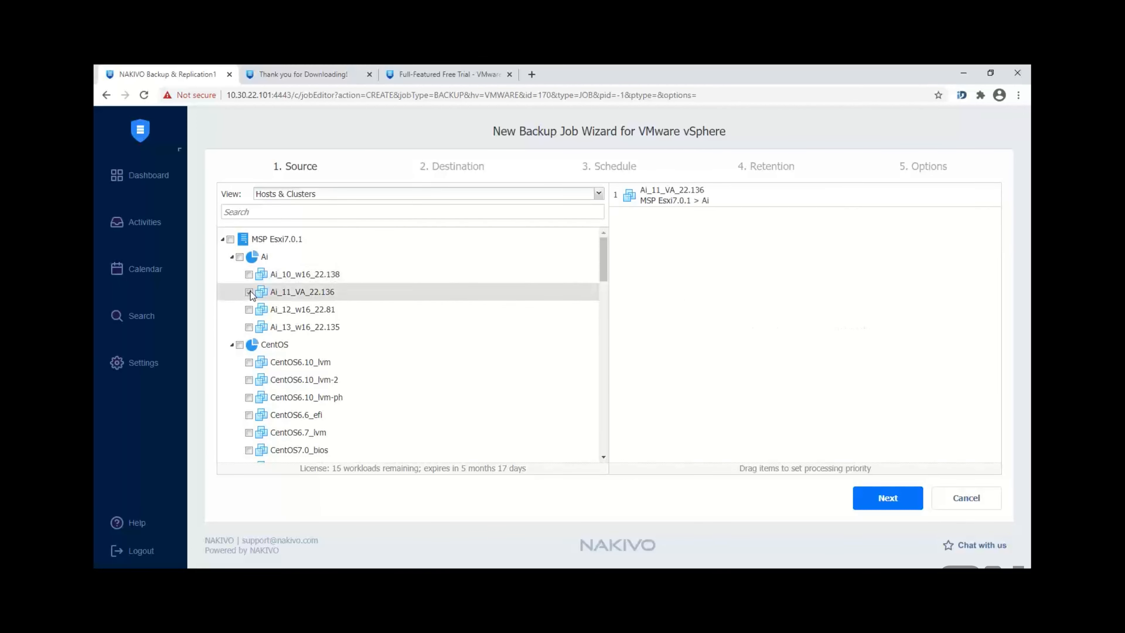
click(250, 275)
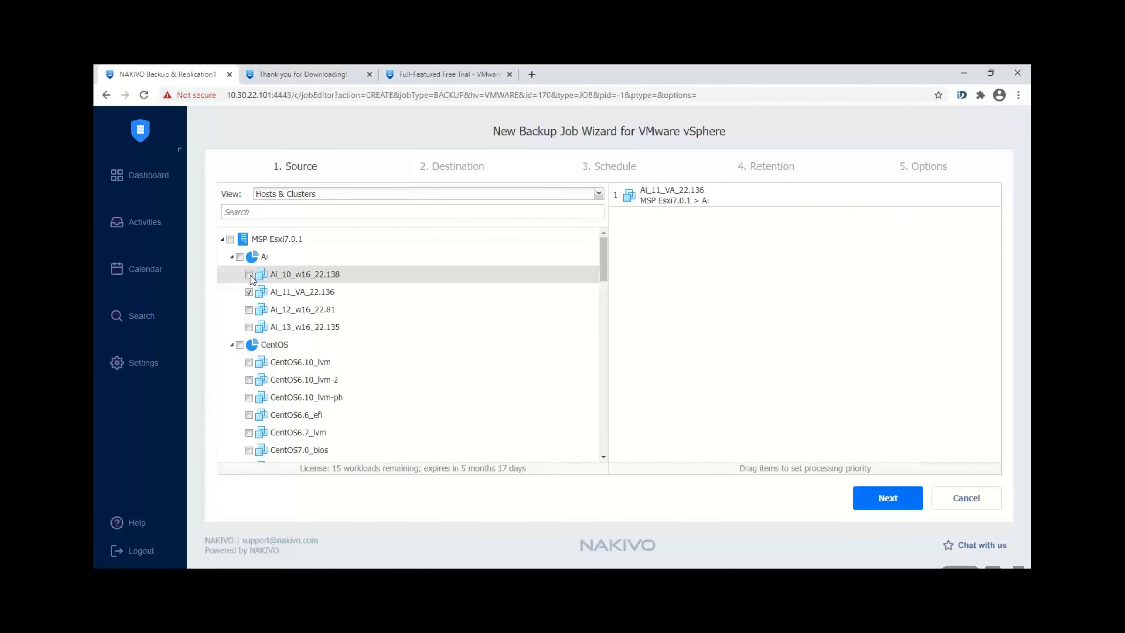
click(888, 496)
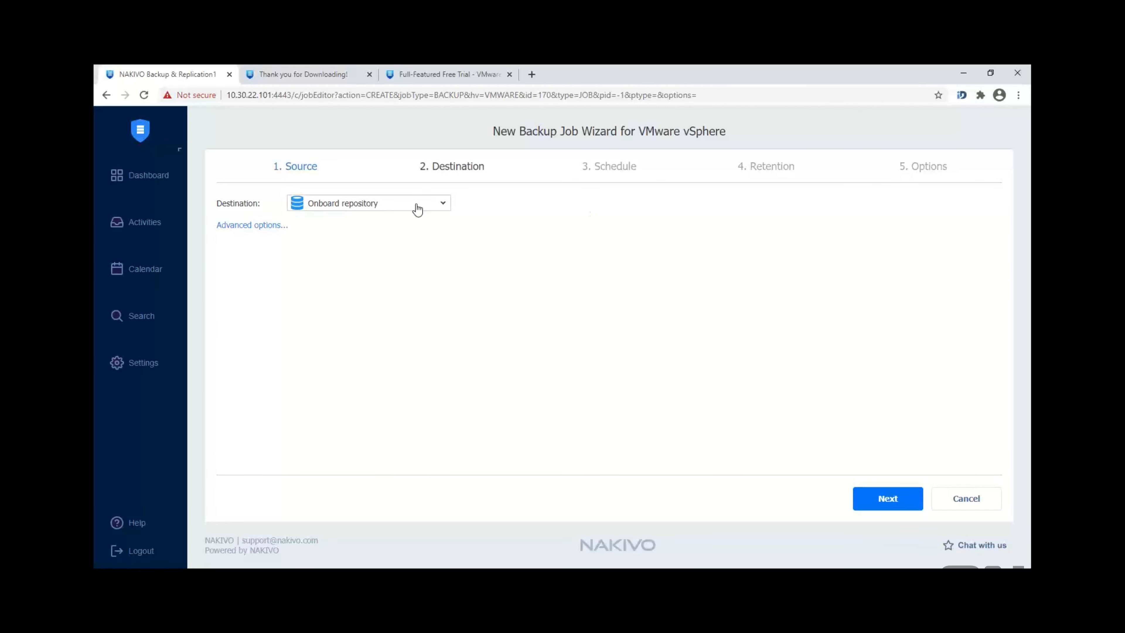
click(372, 208)
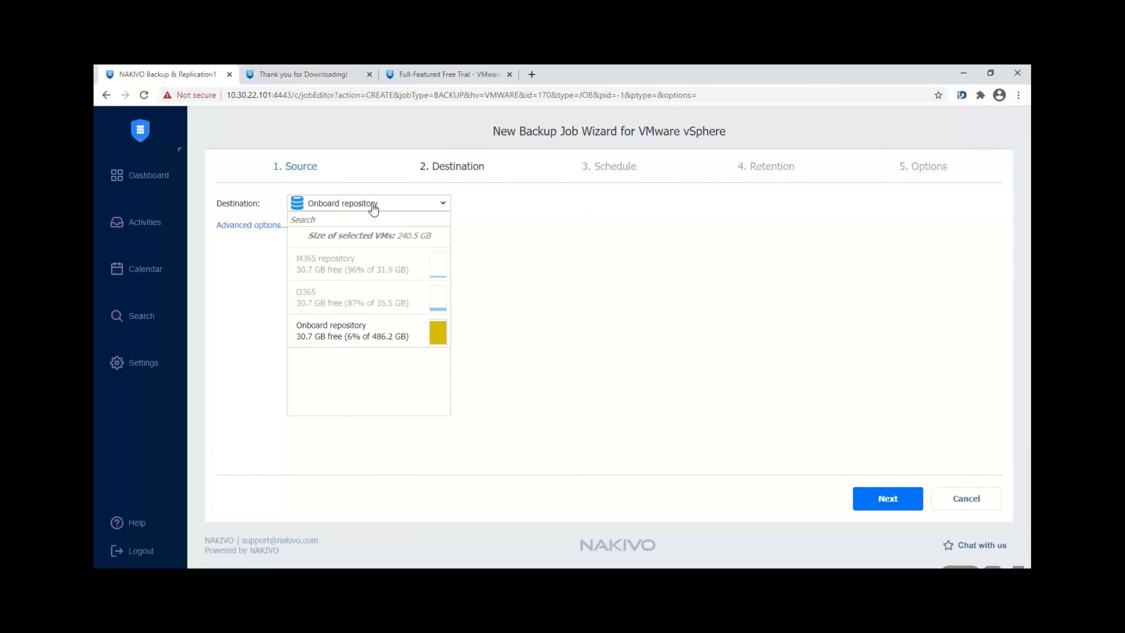
click(408, 332)
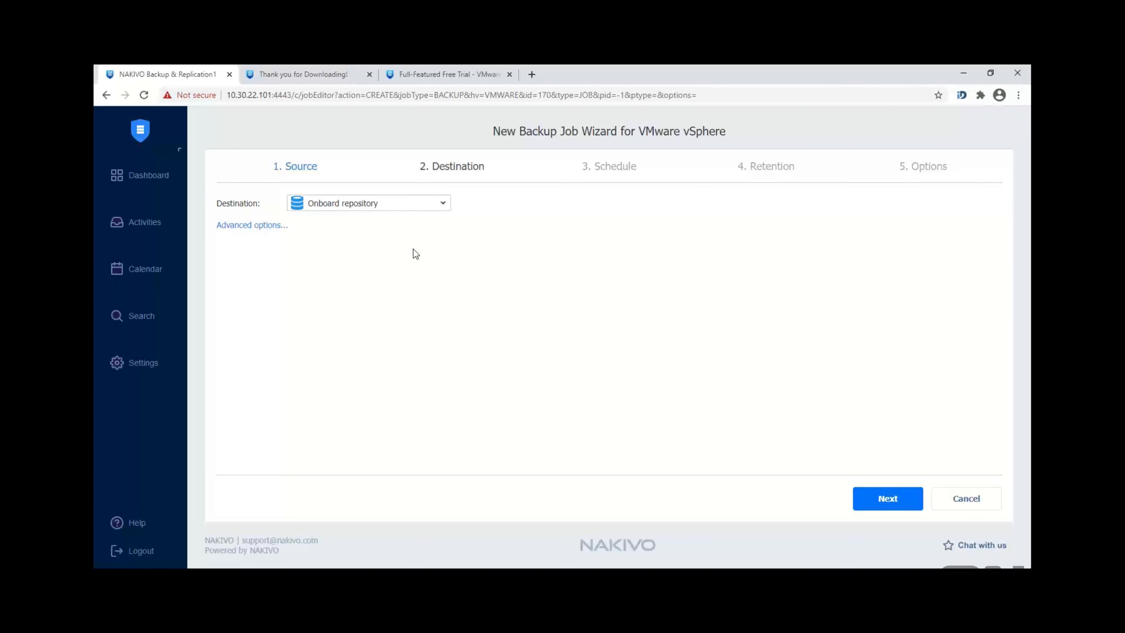
click(372, 207)
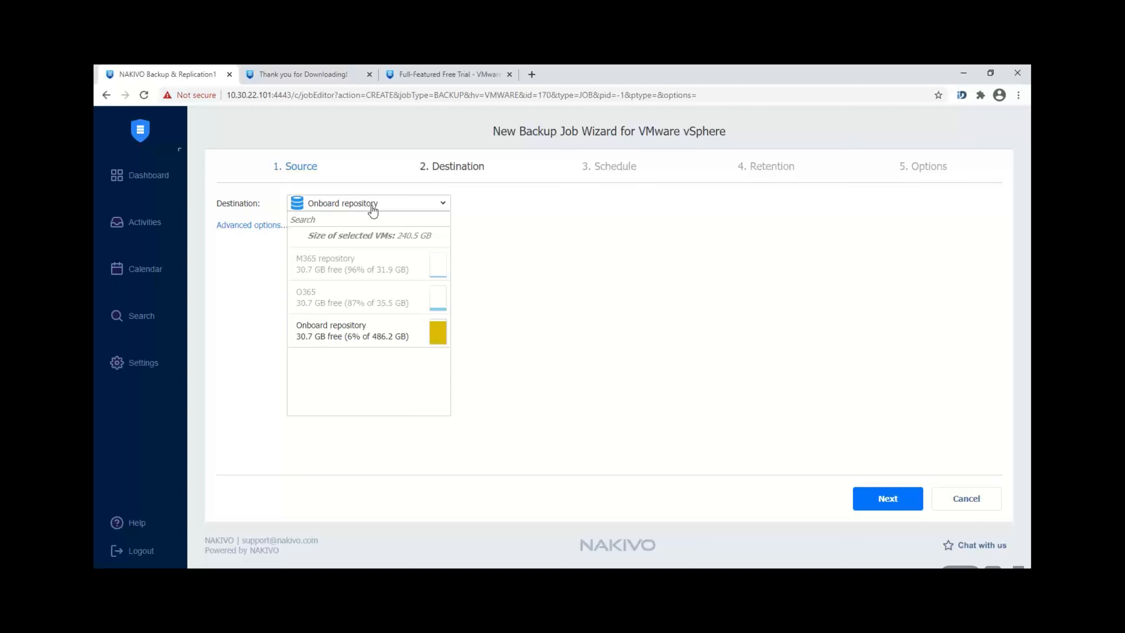
triple_click(307, 259)
click(342, 337)
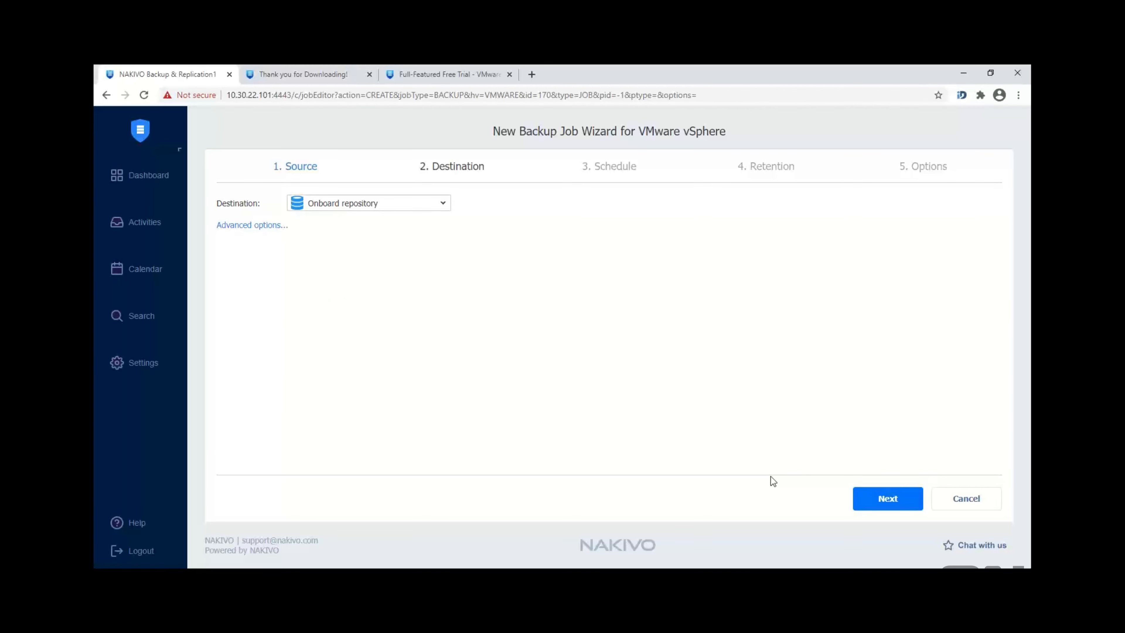
Step: In advanced options, keep Onboard repository as Ai_11_VA_22.136's target destination and proceed to Schedule
click(253, 226)
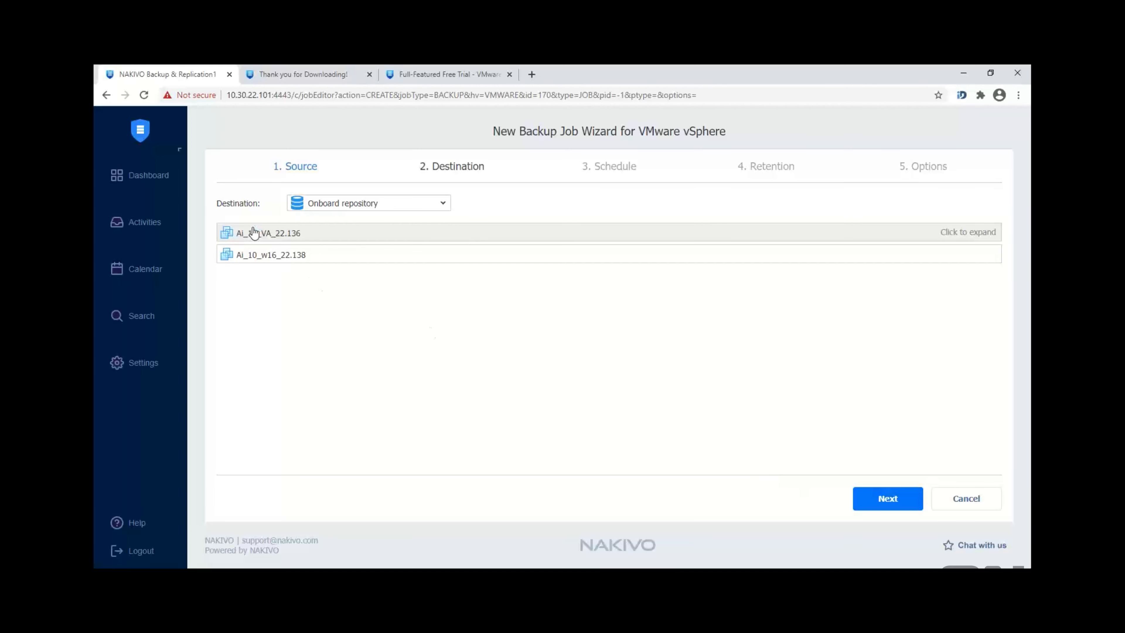
click(271, 234)
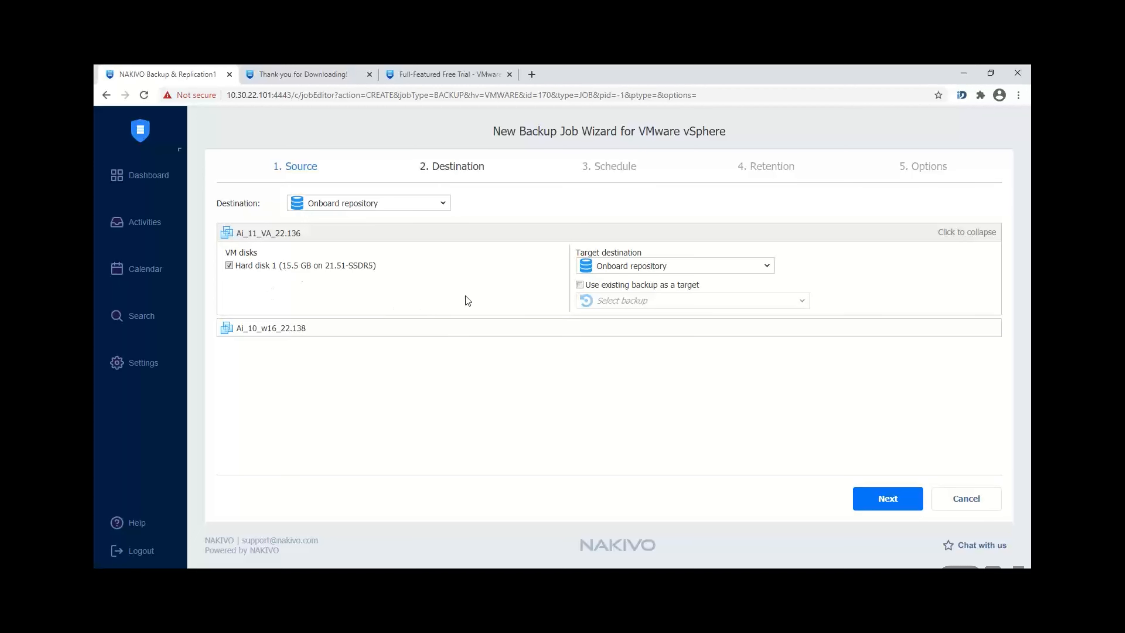
click(643, 268)
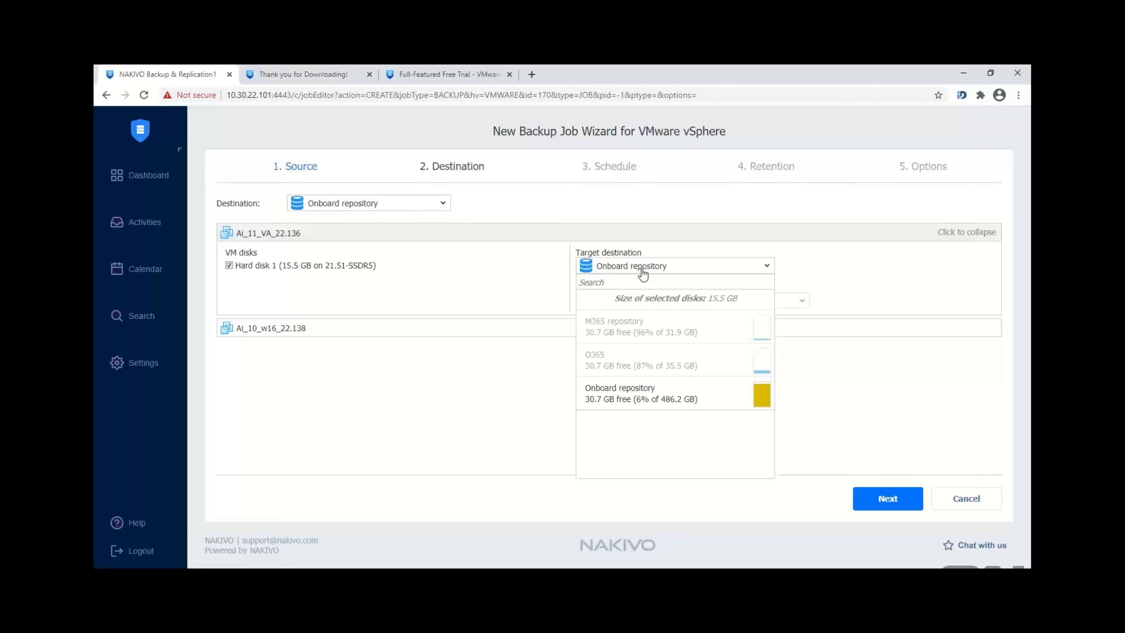
click(643, 269)
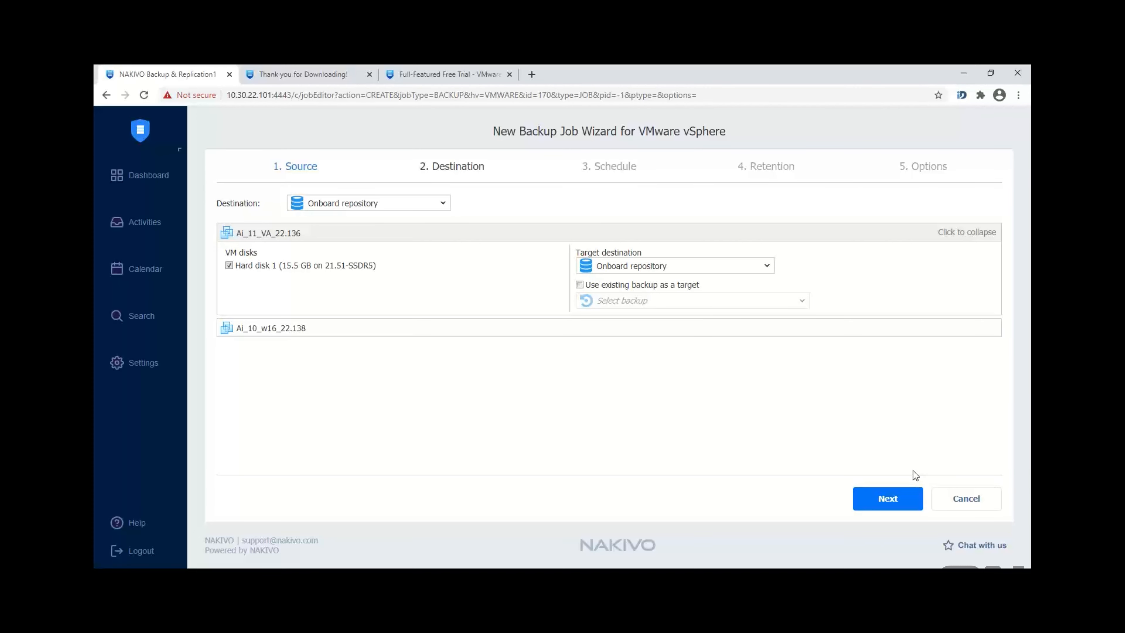
click(875, 503)
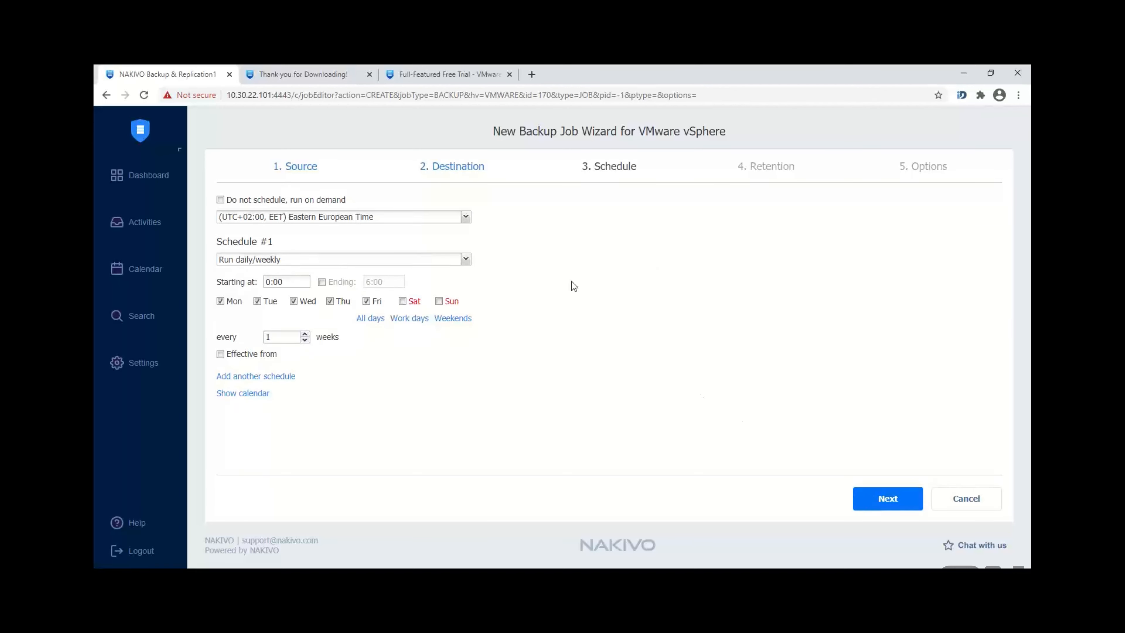
Step: Set Schedule #1 to run periodically and add a second schedule
click(421, 260)
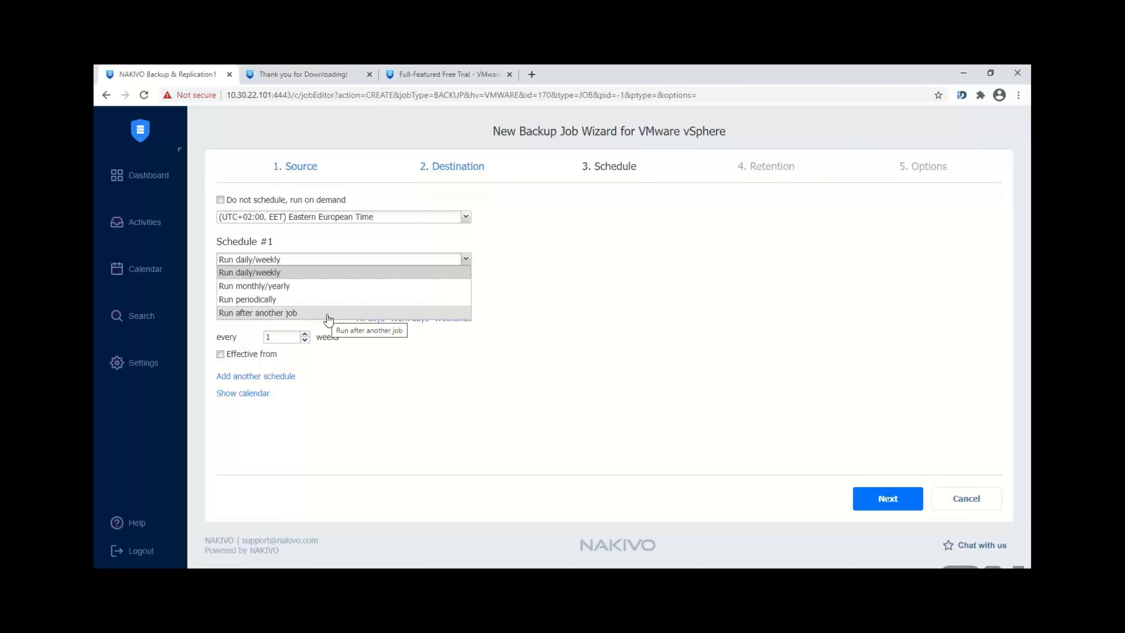
click(316, 300)
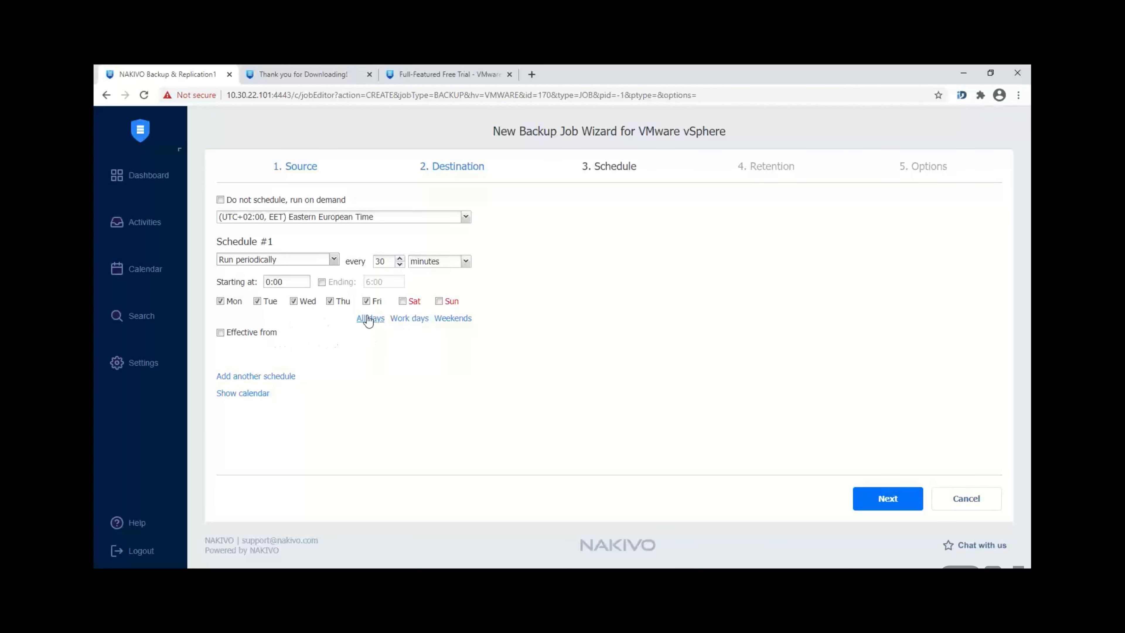
click(269, 375)
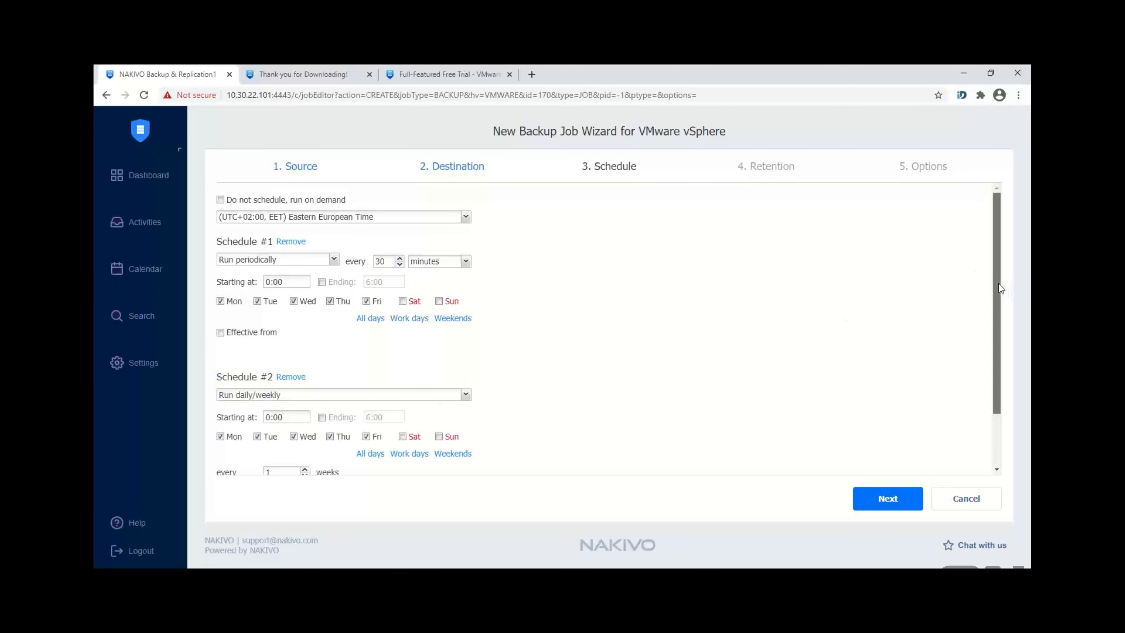
Step: Limit the second schedule to weekends, running periodically every 5 hours
scroll(999, 305, down, 2)
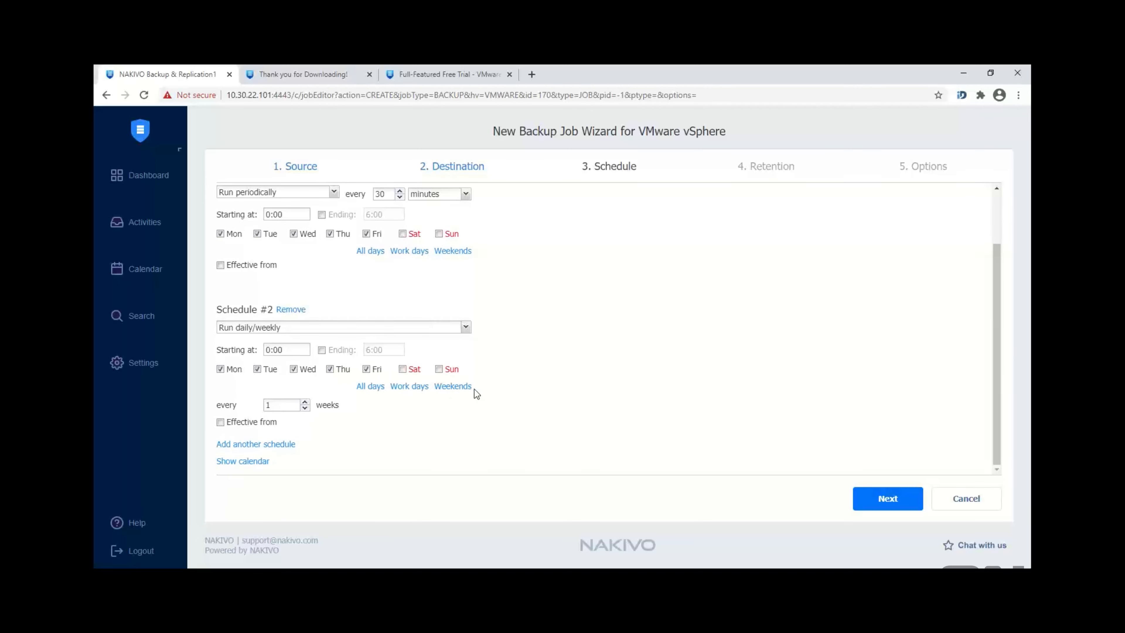
click(450, 386)
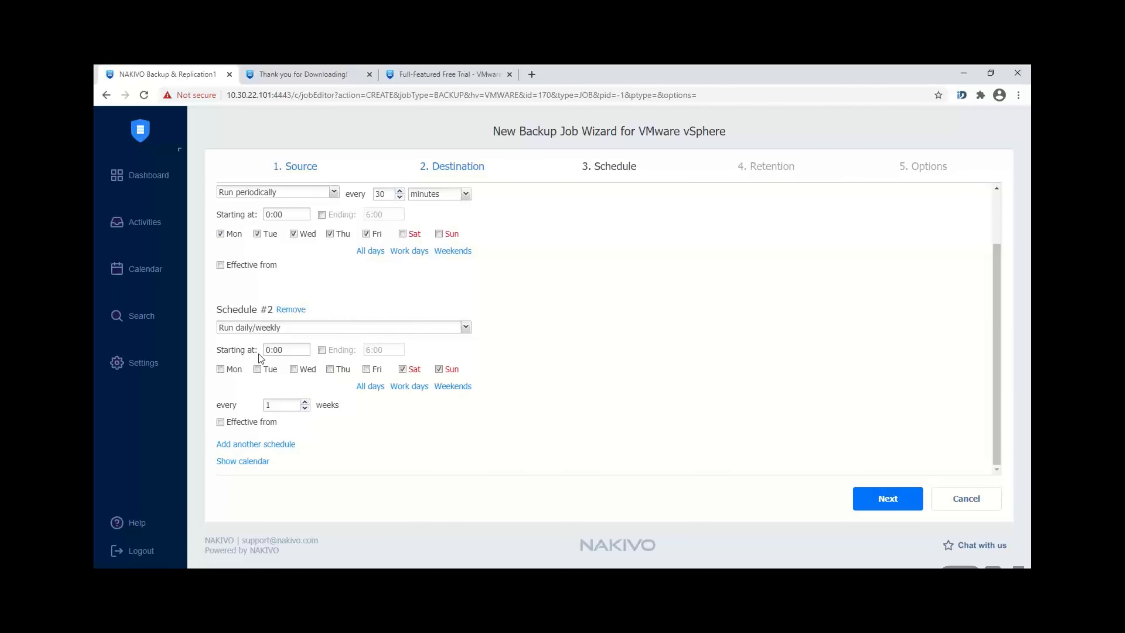
click(294, 327)
click(291, 370)
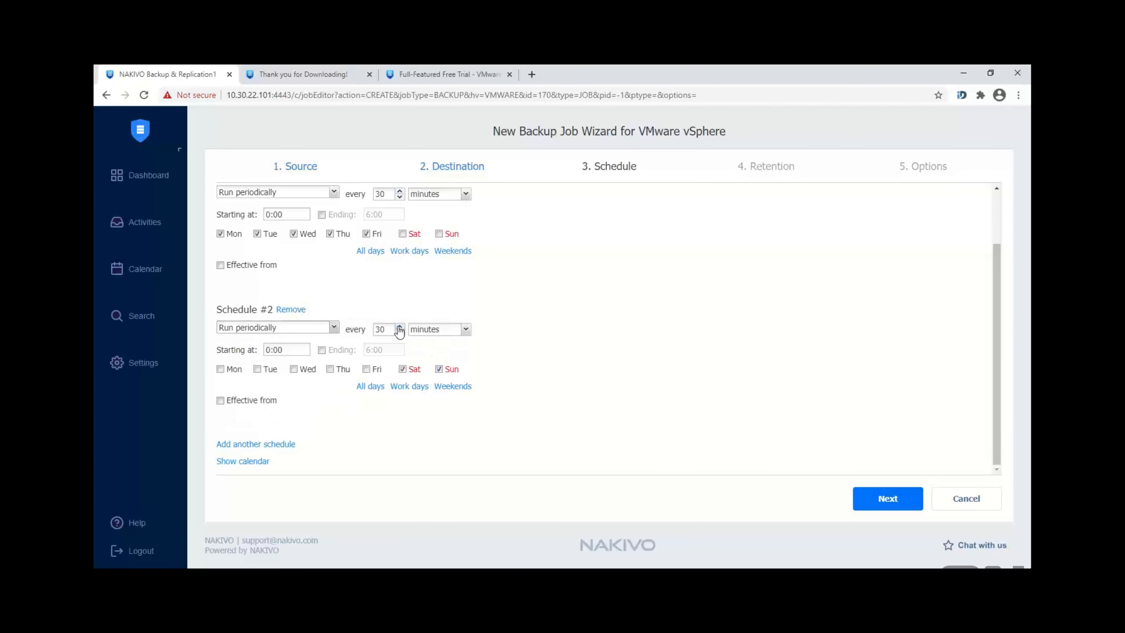
click(436, 332)
click(437, 356)
double_click(386, 335)
text(5)
click(892, 500)
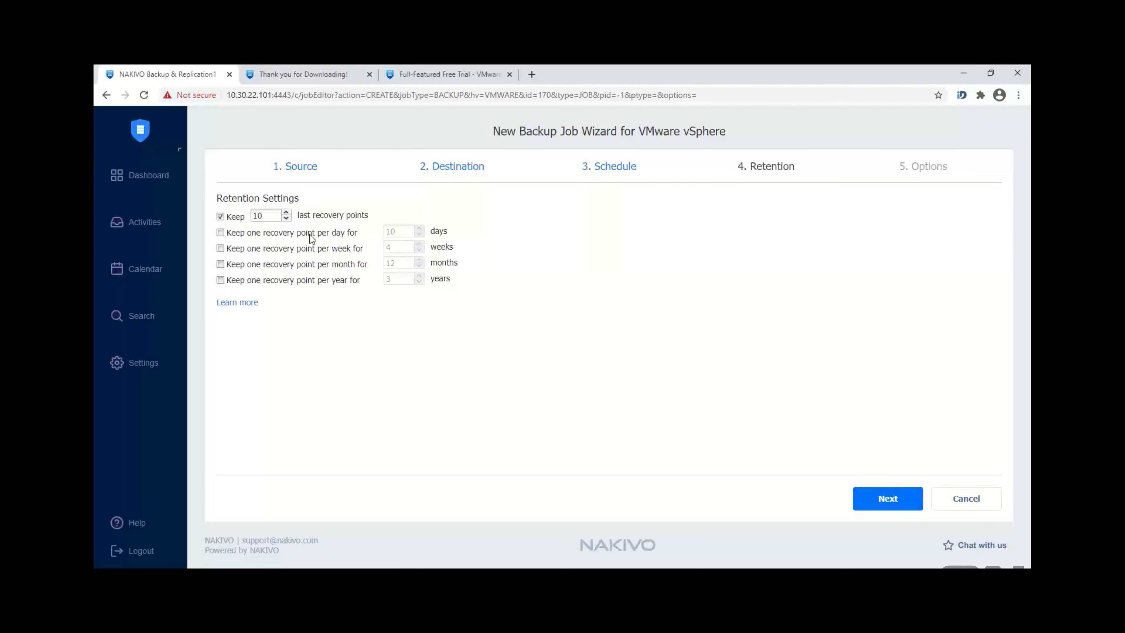
Step: Also keep one recovery point per year for 3 years, then continue to Job Options
click(221, 282)
click(878, 505)
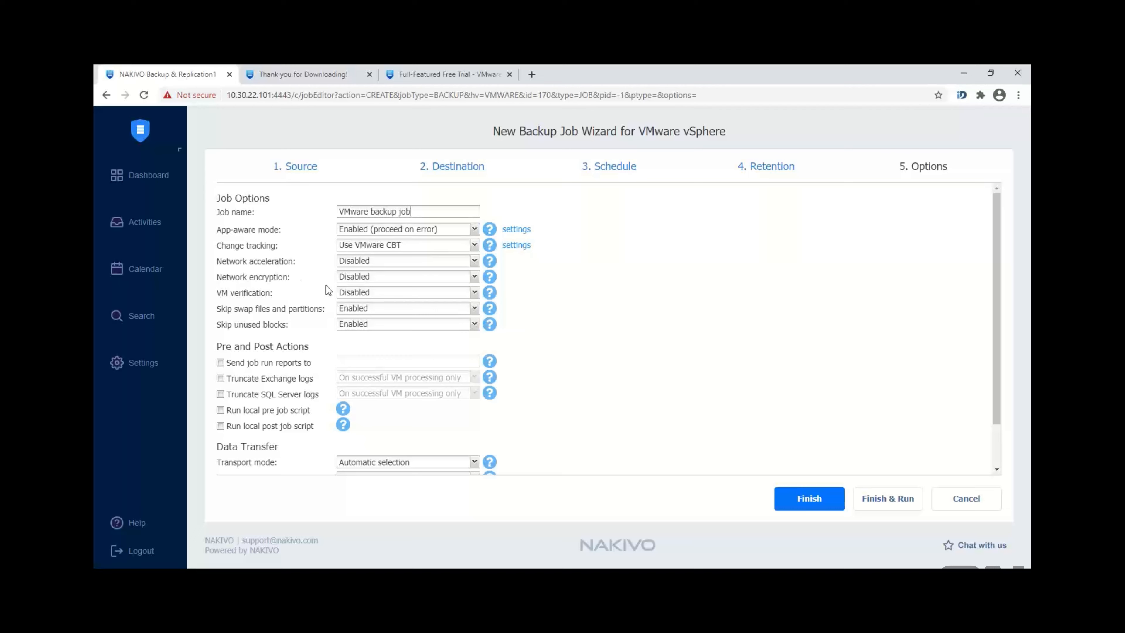
Step: Review VM verification, swap-file skipping, transport mode and bandwidth throttling, keeping their defaults
click(376, 294)
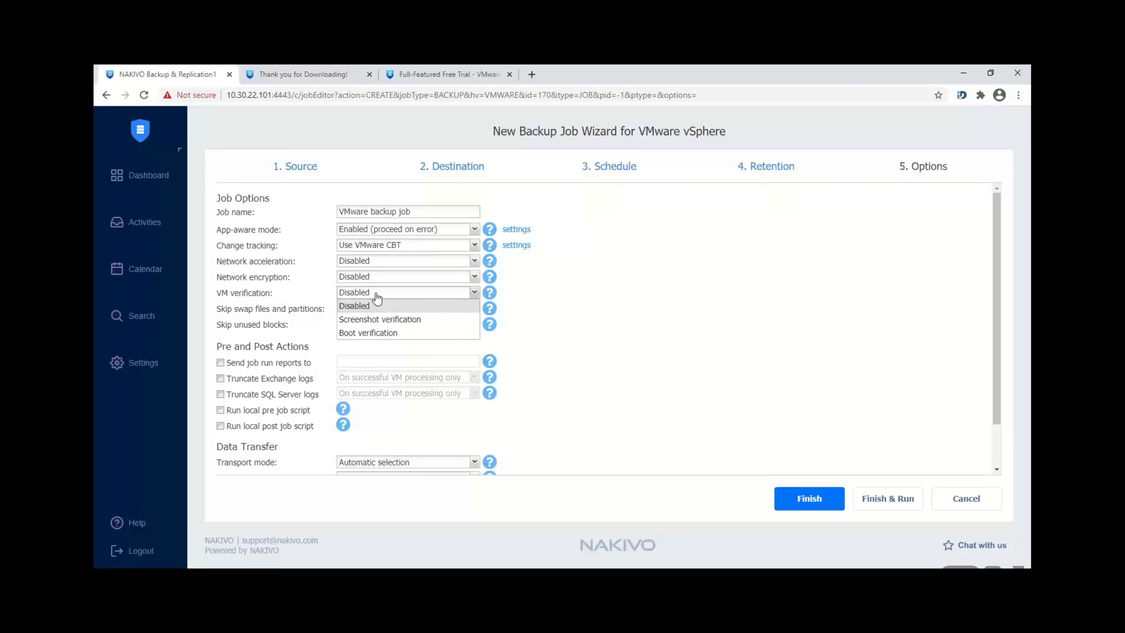
click(267, 307)
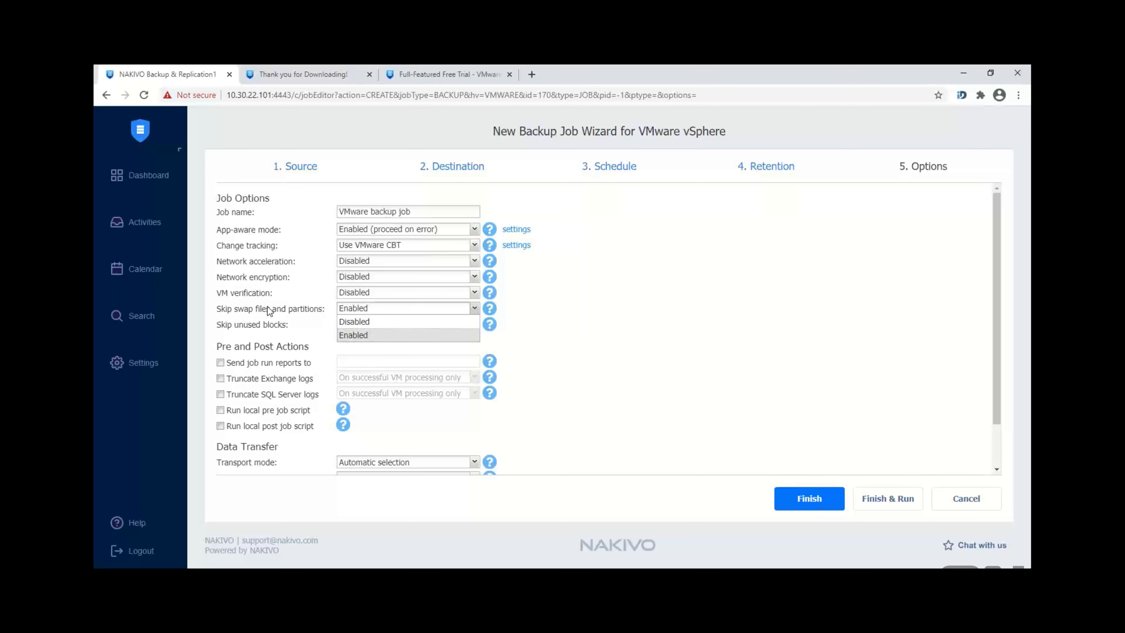
click(716, 318)
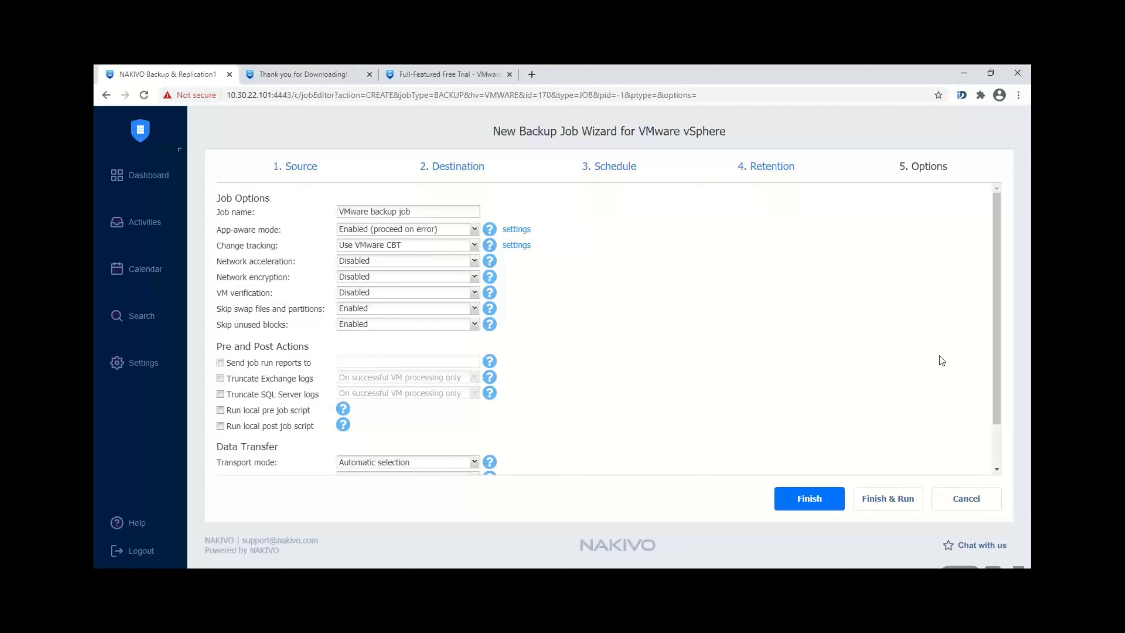
drag(997, 366, 999, 406)
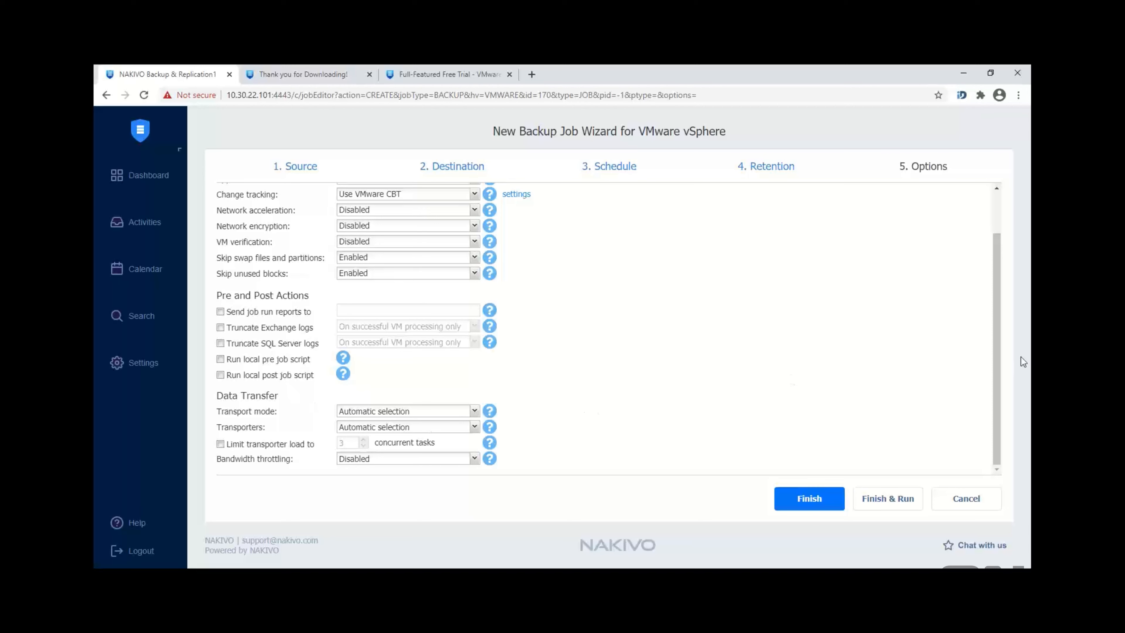
click(423, 417)
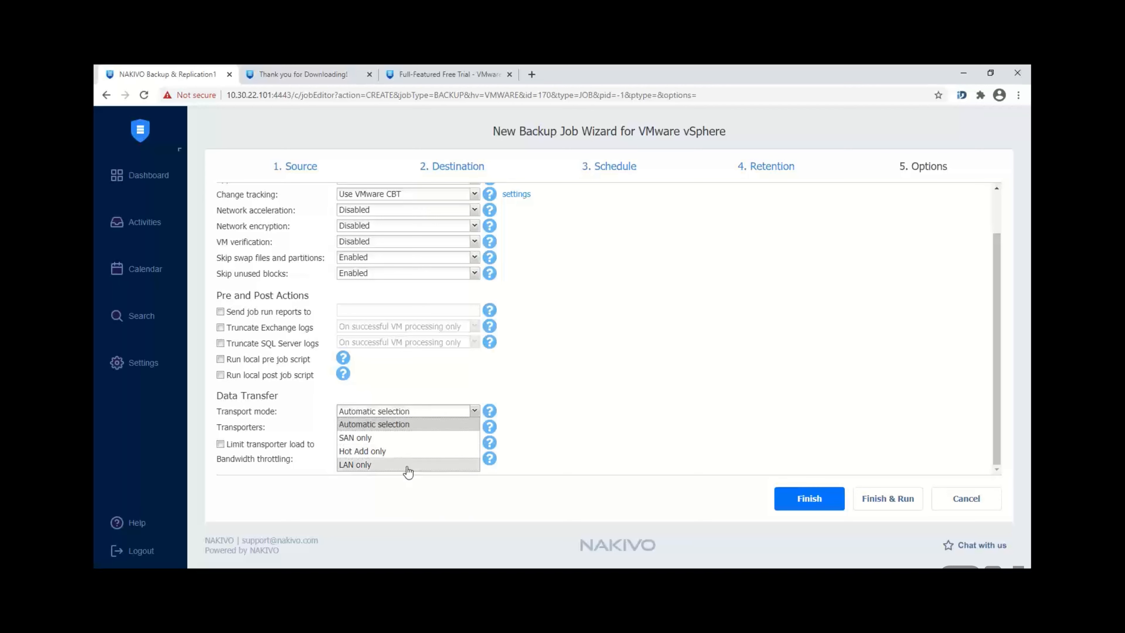
click(586, 439)
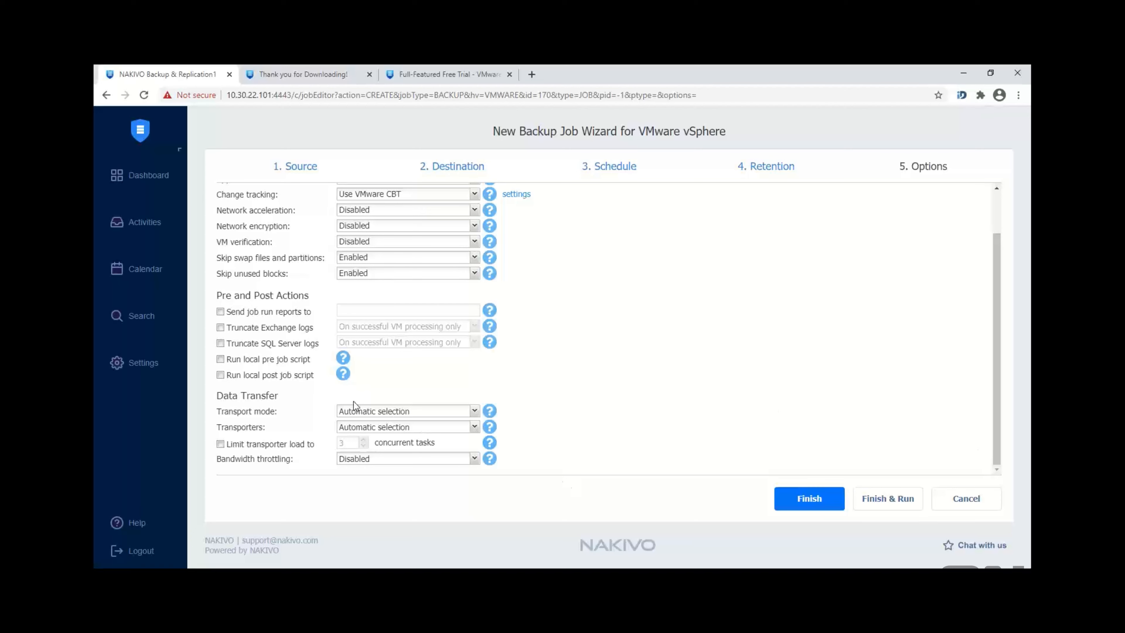
click(382, 461)
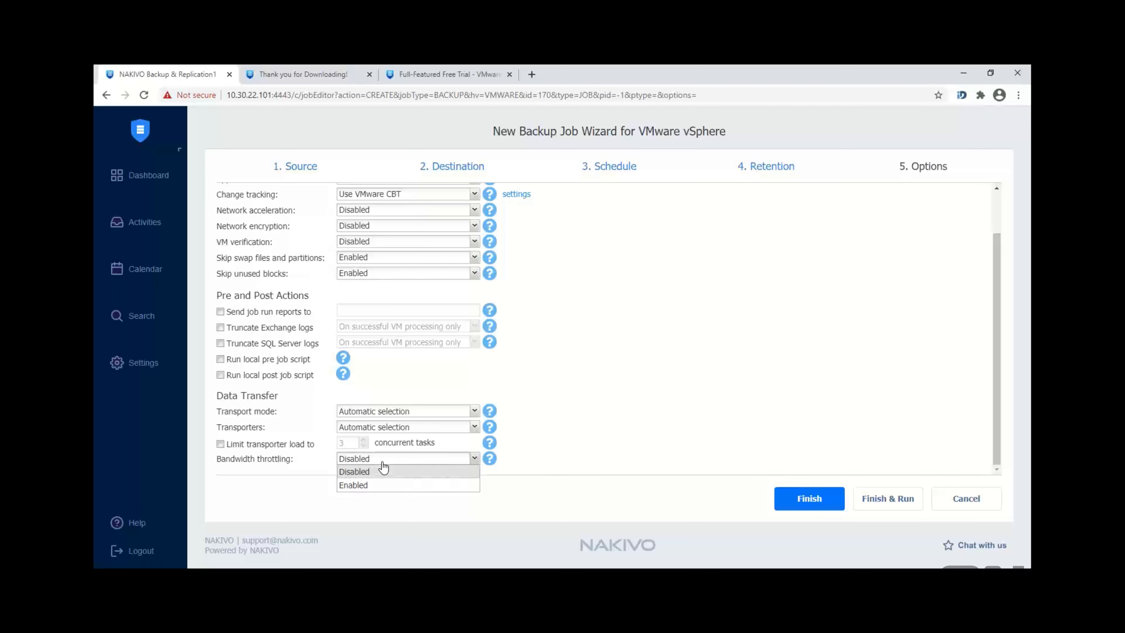
click(697, 392)
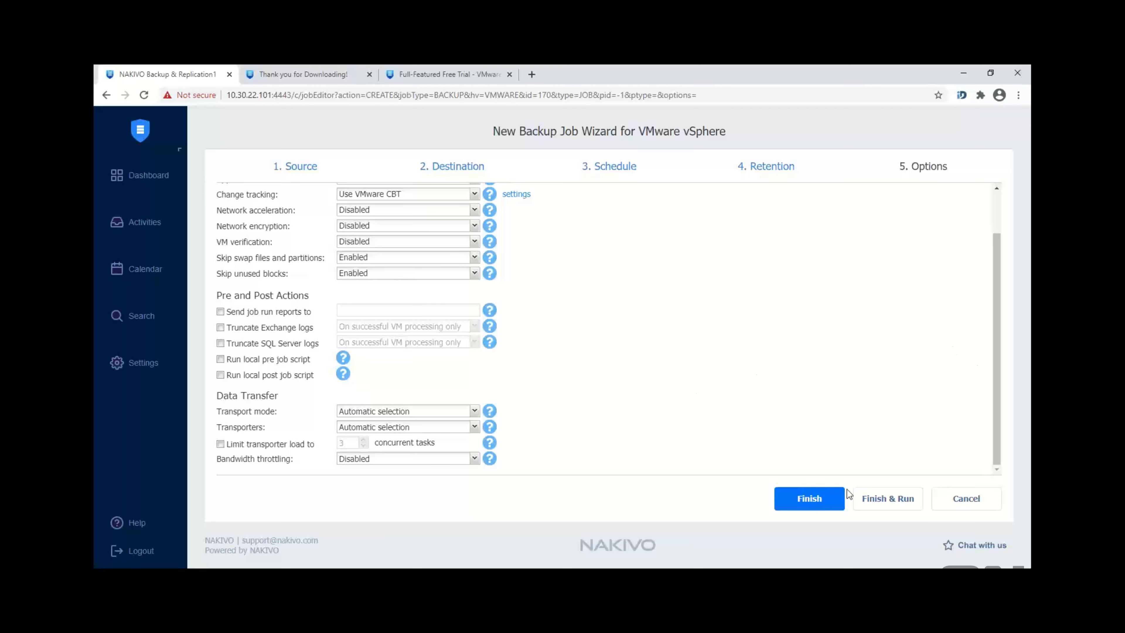
drag(996, 419, 998, 378)
Step: Rename the job to 'VMware webinar' and finish the wizard
drag(414, 212, 371, 207)
text(webinar)
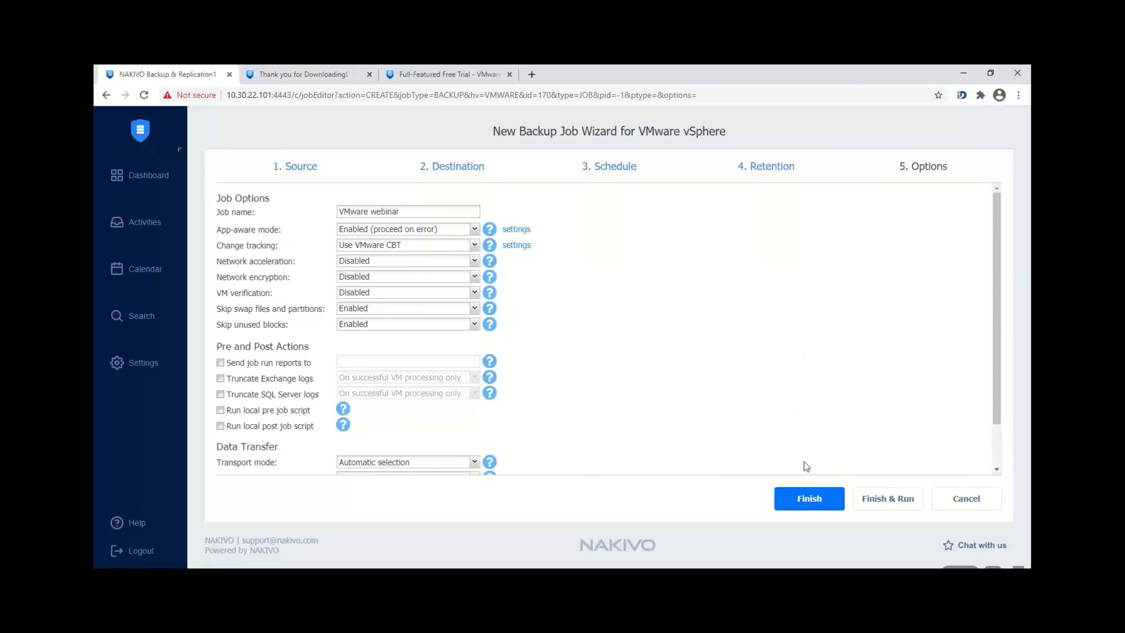
click(809, 497)
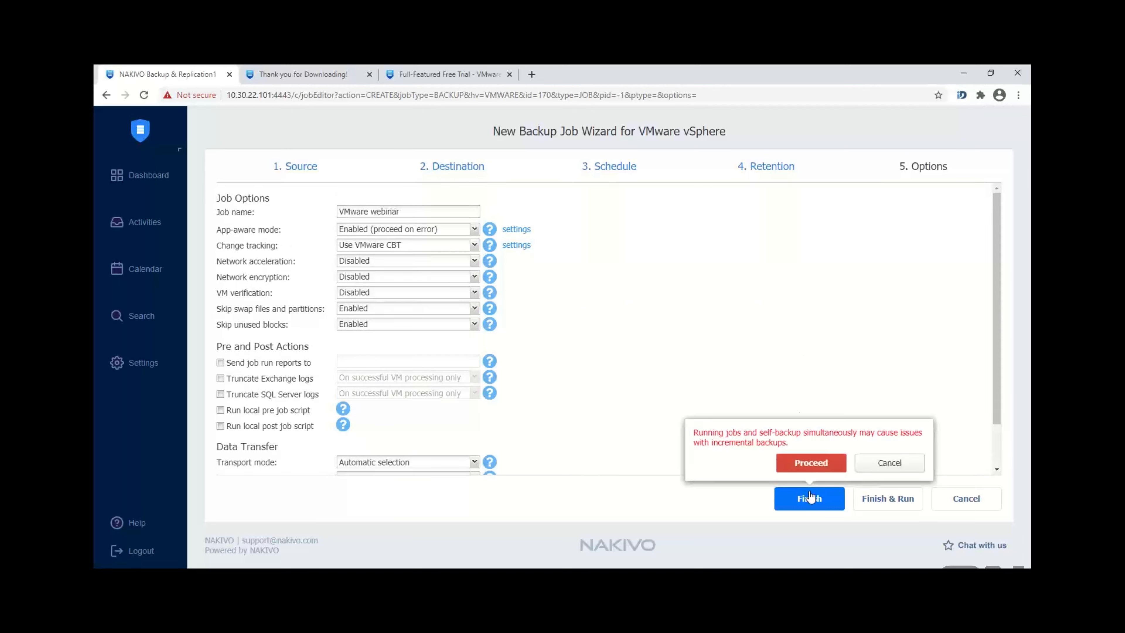
Step: Proceed past the self-backup warning and open the VMware backup job's details
click(804, 465)
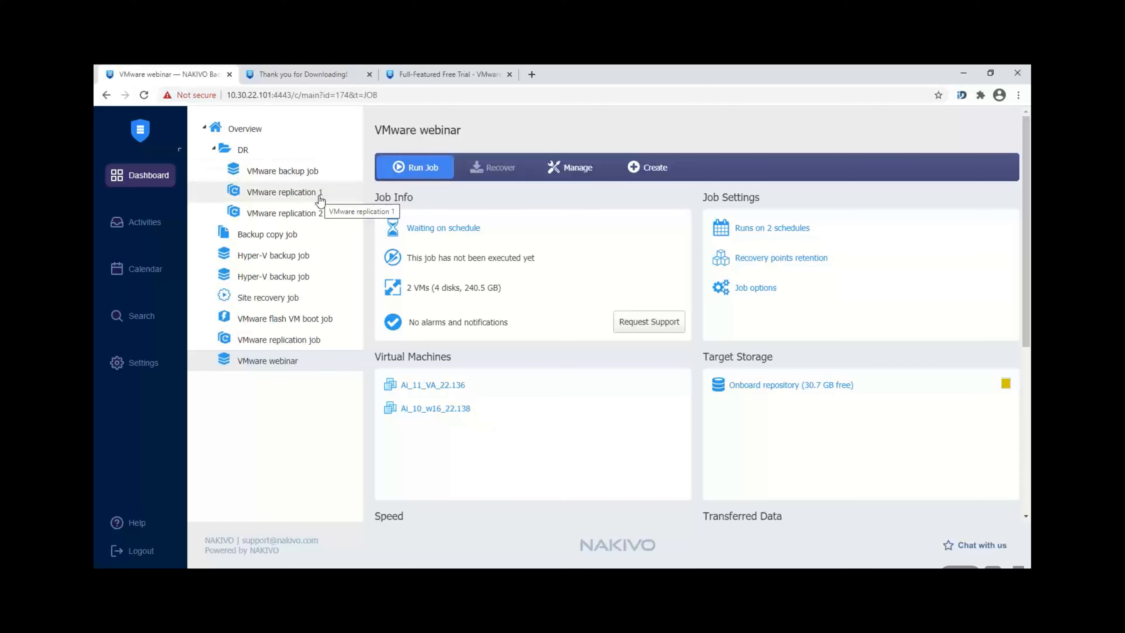
click(299, 182)
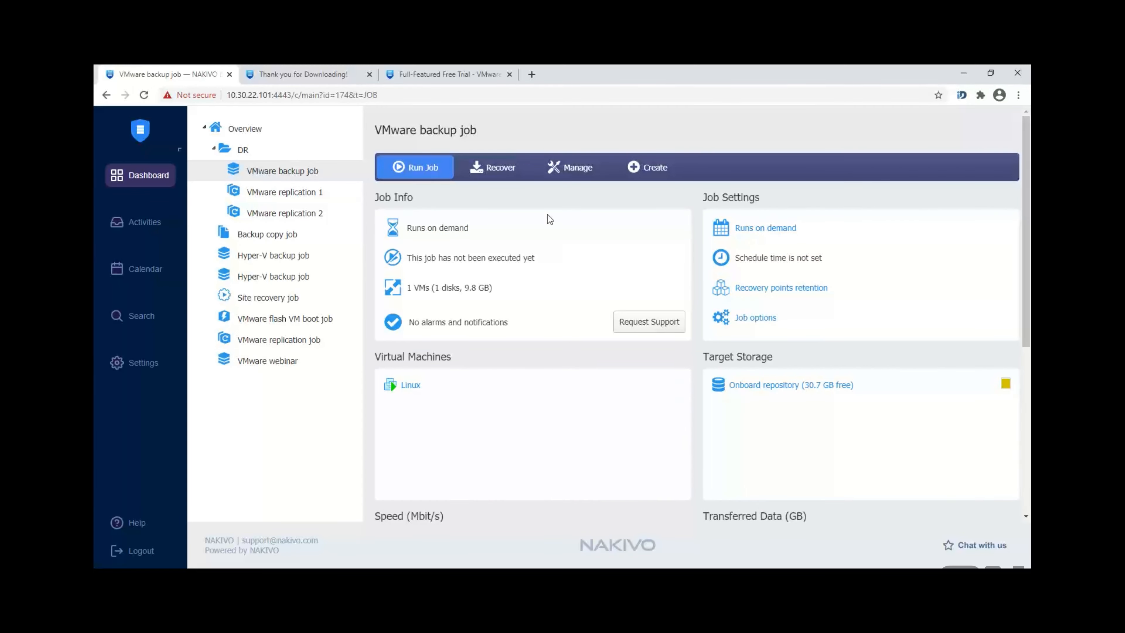
Step: Show Recover options, highlighting Granular Recovery: Microsoft application recovery and Universal Object Recovery
click(501, 174)
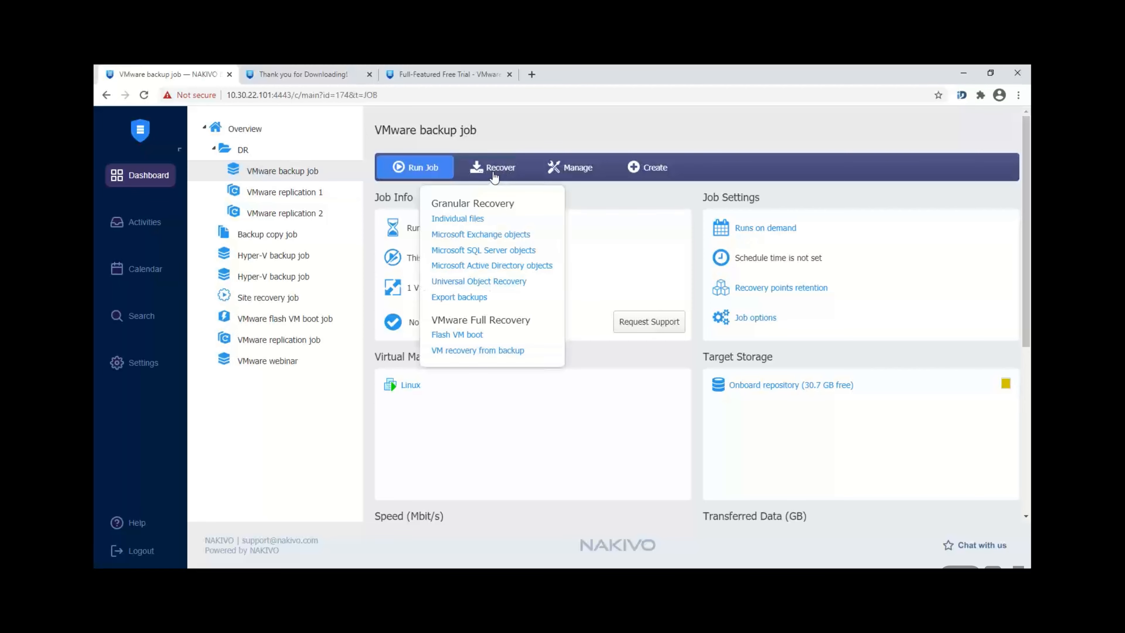
triple_click(433, 205)
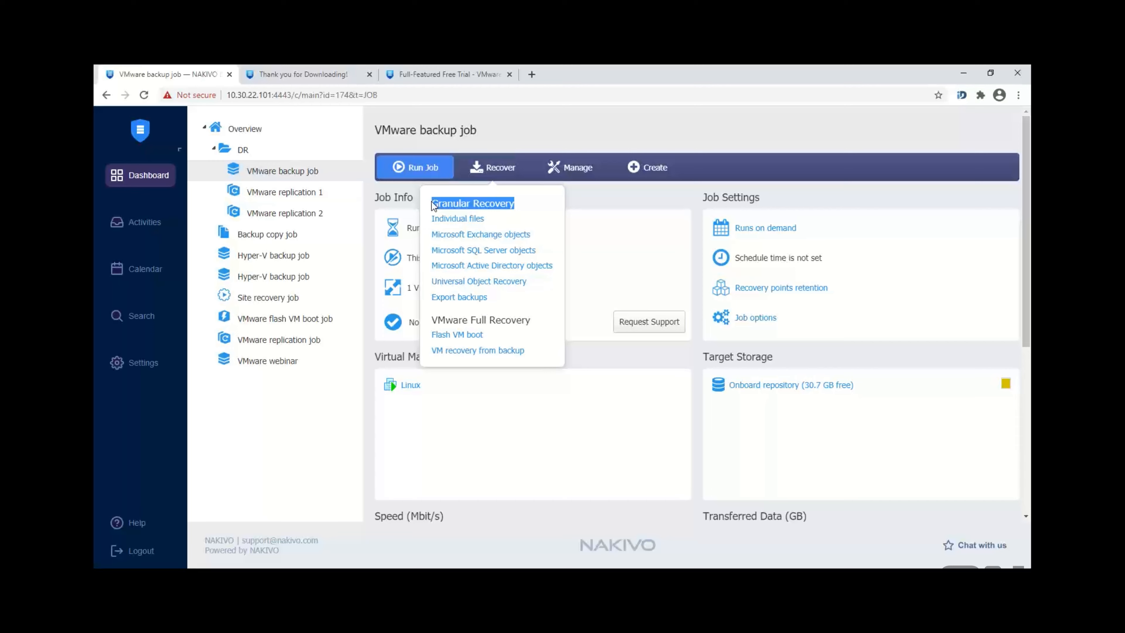
drag(427, 233, 558, 269)
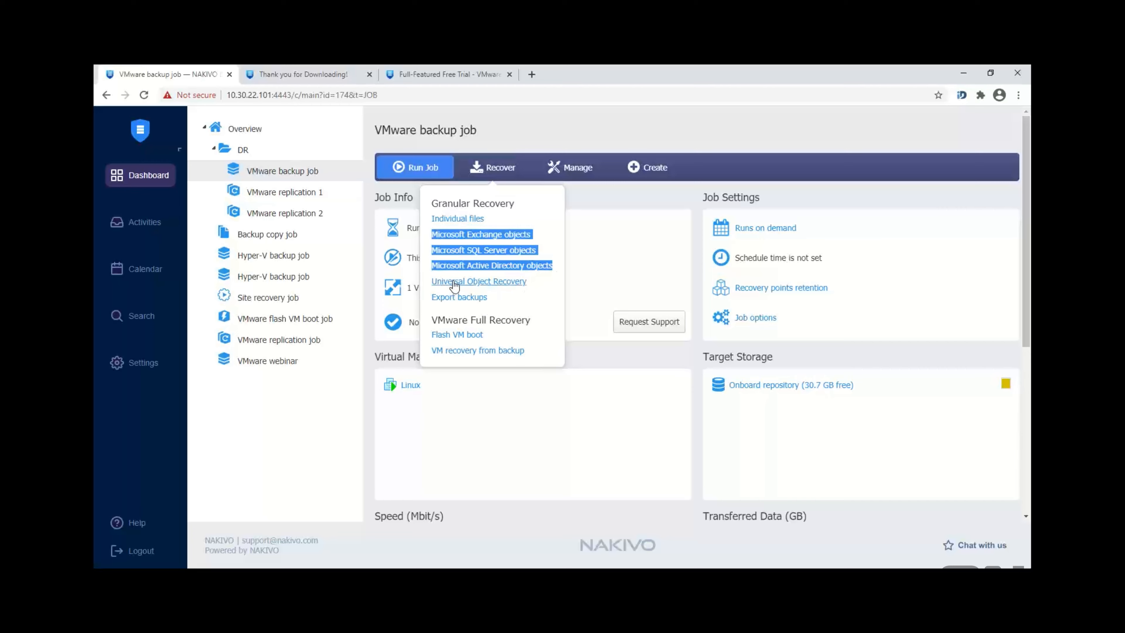
drag(426, 281, 531, 291)
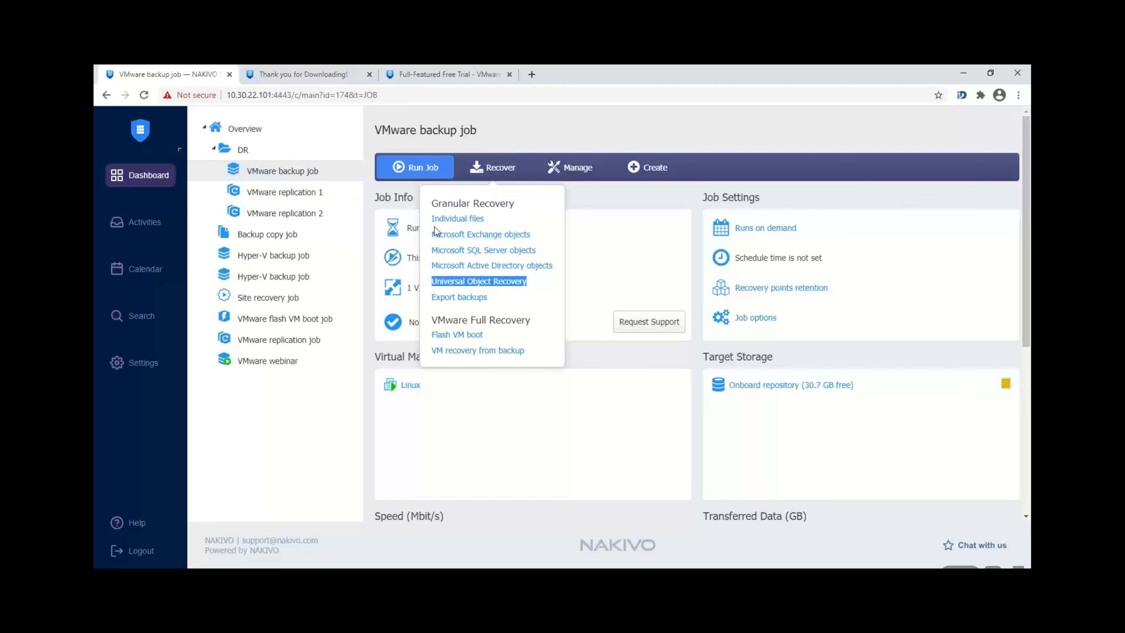
drag(417, 227, 461, 228)
Step: Highlight the Export backups, Flash VM boot, Individual files and VM recovery from backup options
click(488, 168)
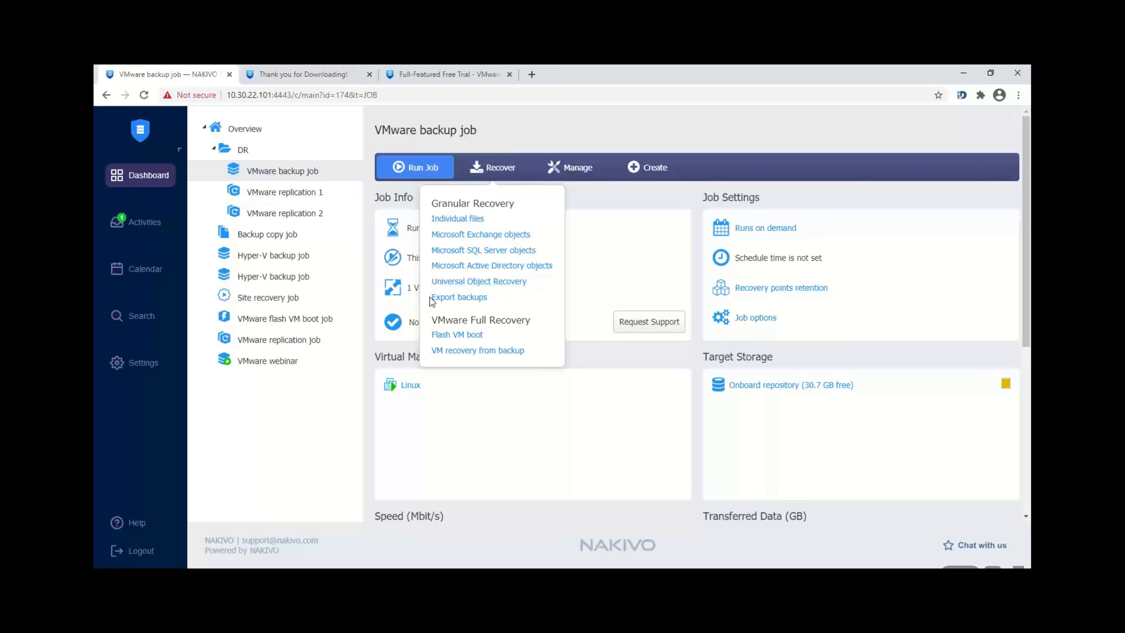
drag(429, 301, 495, 298)
click(427, 335)
drag(427, 335, 485, 336)
drag(424, 217, 484, 218)
click(429, 250)
drag(426, 357, 527, 354)
Step: Start an Individual files recovery, keeping the Linux VM's 18 Feb 13:54 recovery point
click(460, 219)
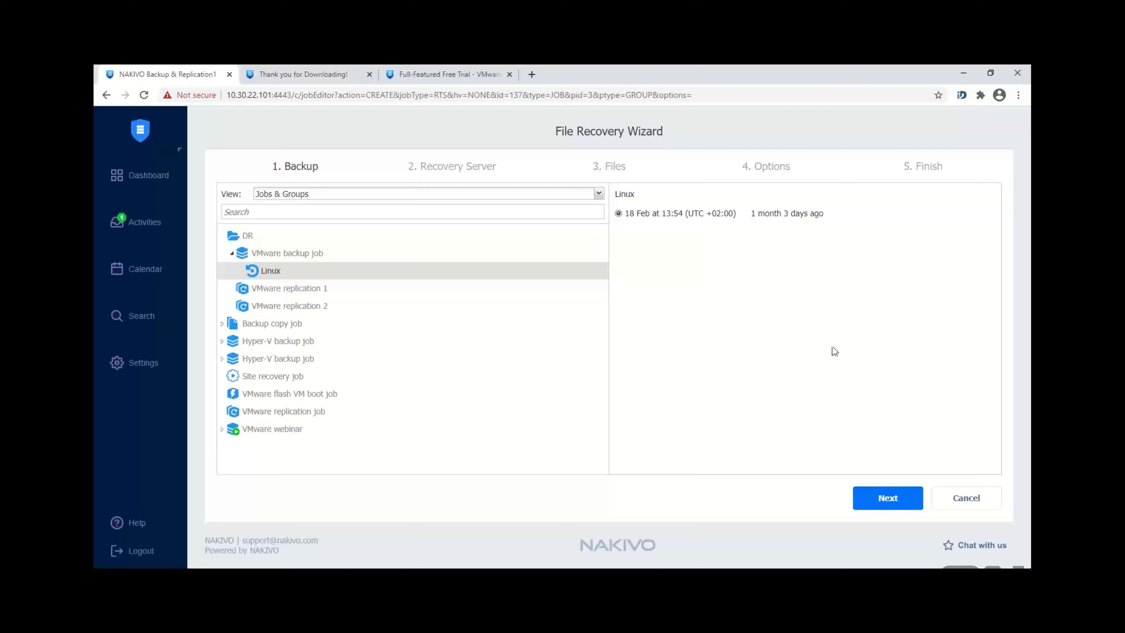
click(896, 503)
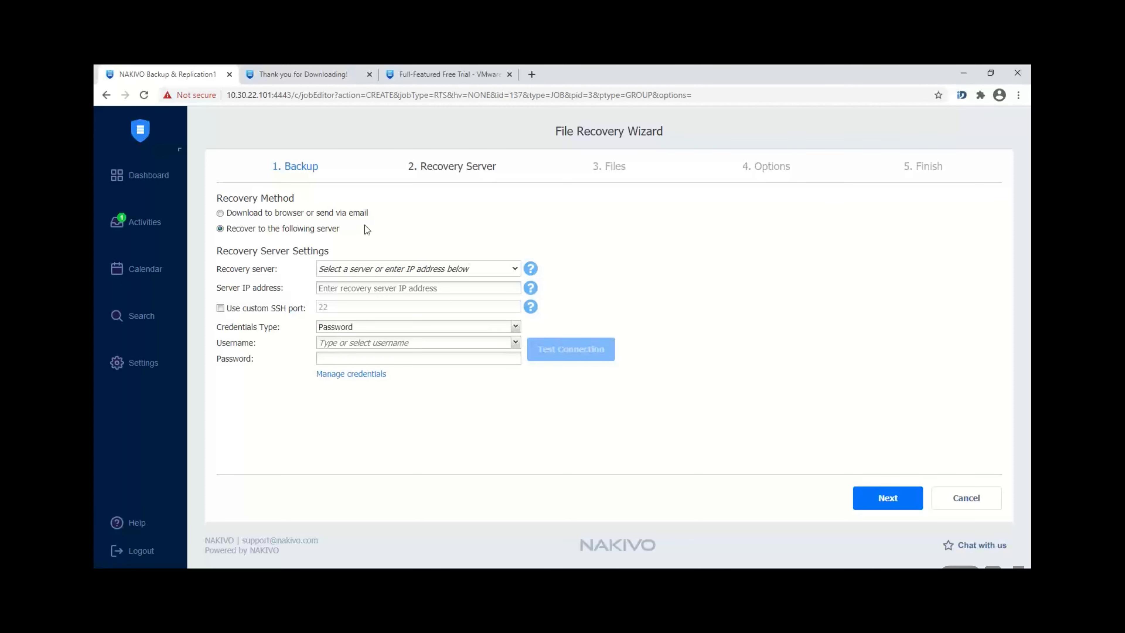
Step: Choose 'Download to browser or send via email' as the recovery method and continue to Files
click(353, 215)
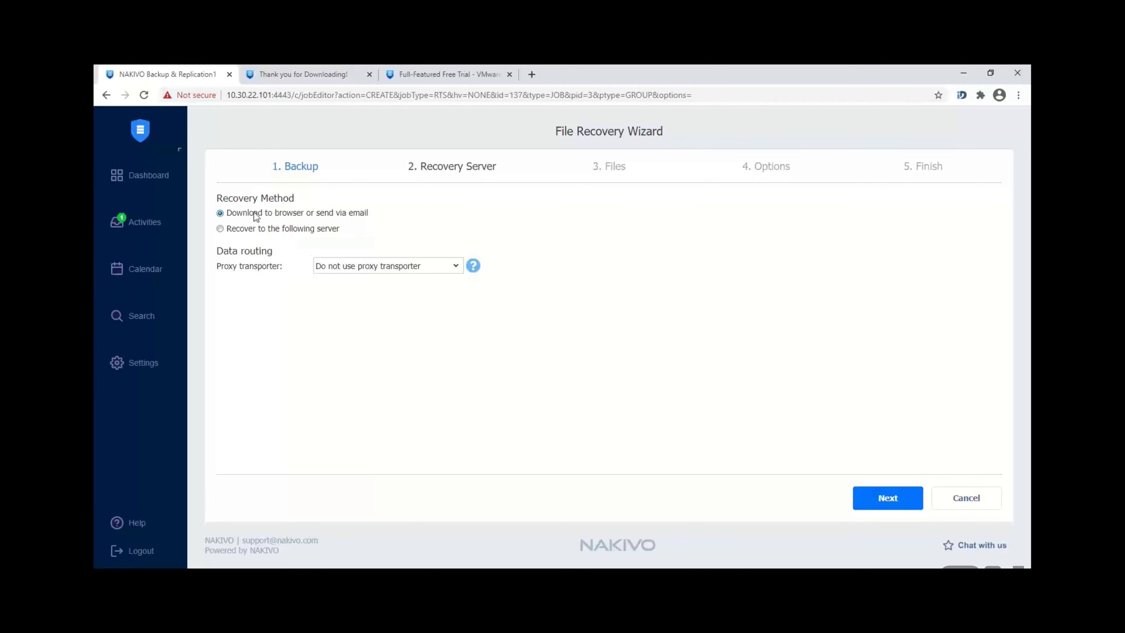
click(897, 505)
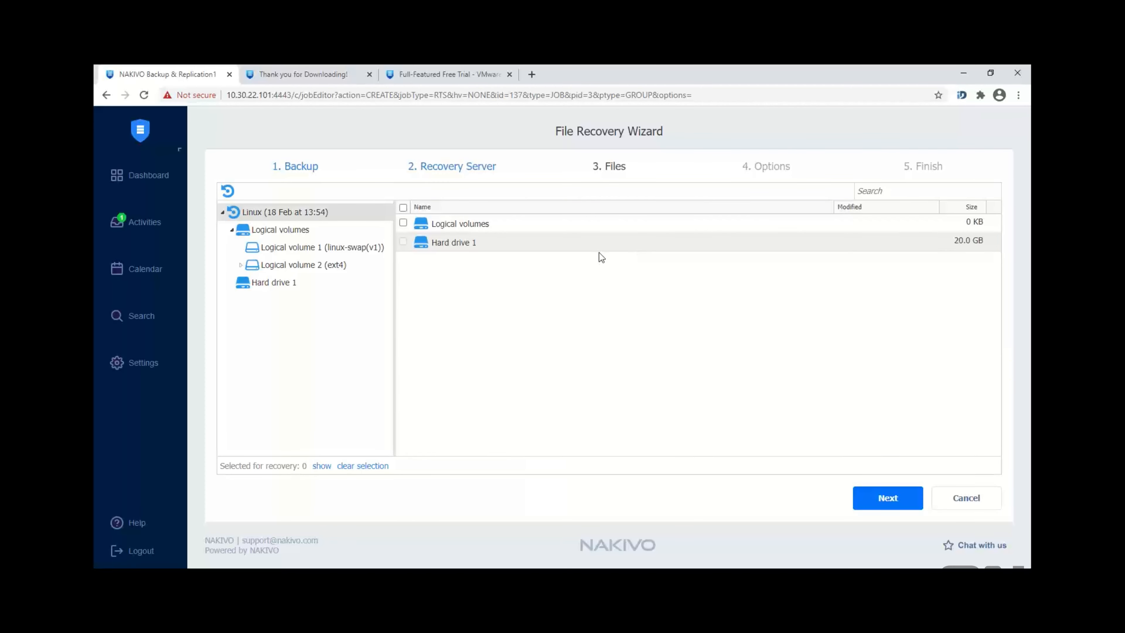
Step: Mark bunzip2 and busybox in the bin folder of Logical volume 2 (ext4) for recovery
click(240, 266)
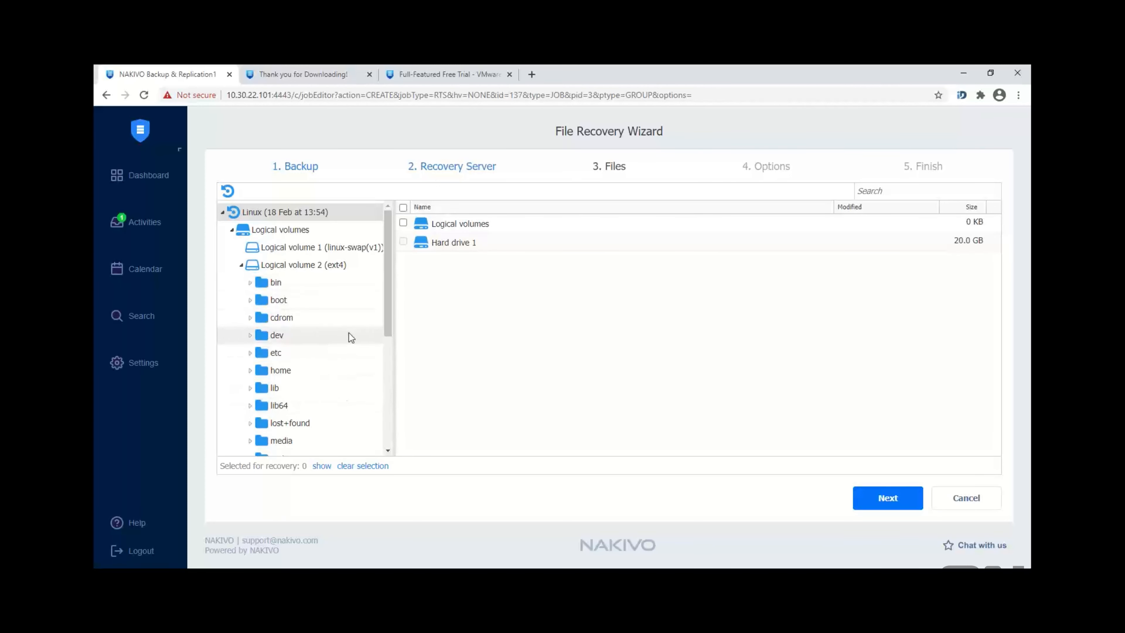
click(288, 284)
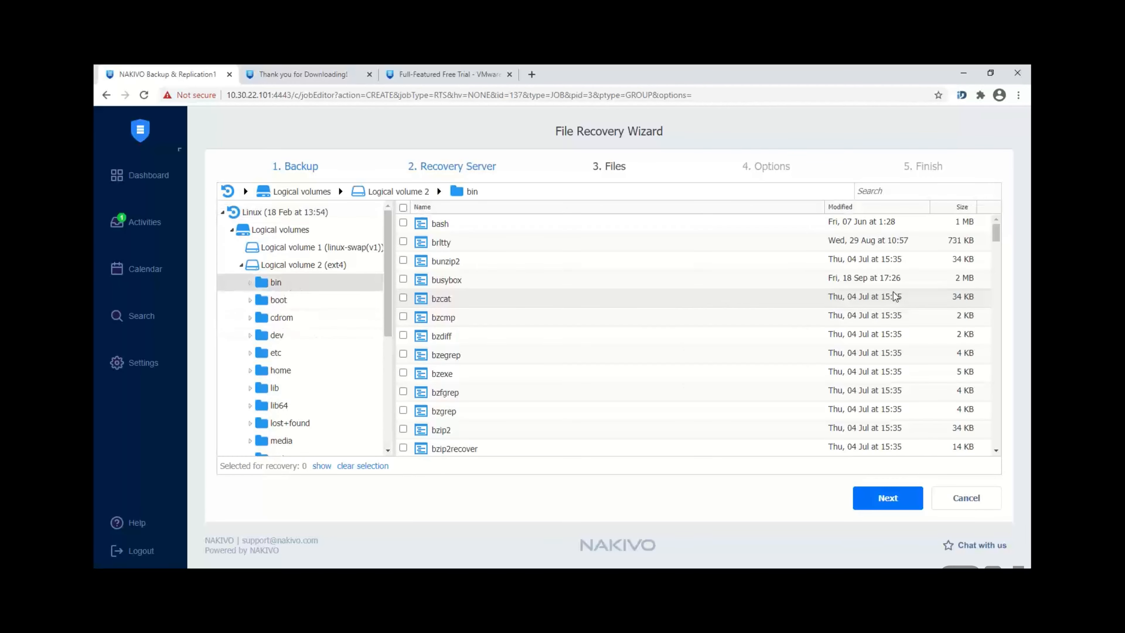
click(404, 260)
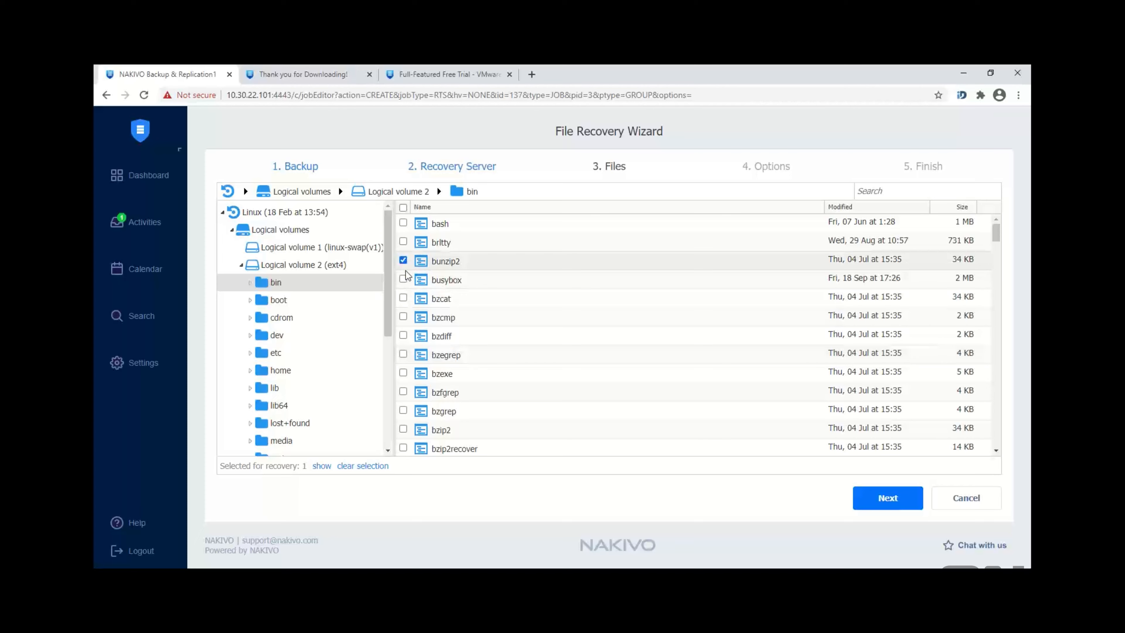
click(404, 280)
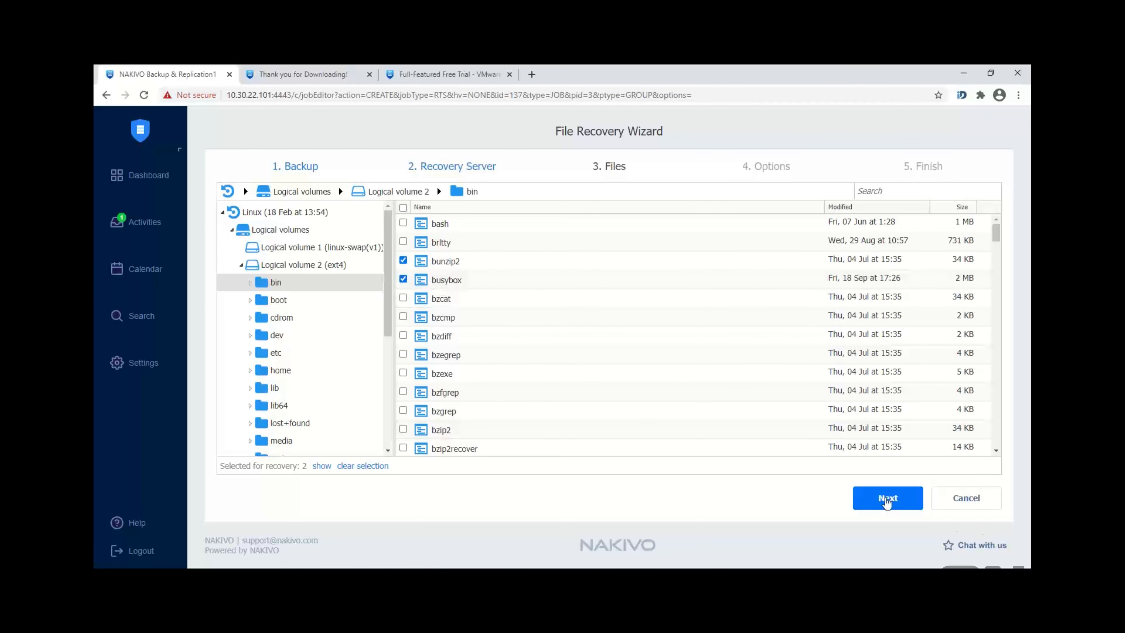
click(887, 500)
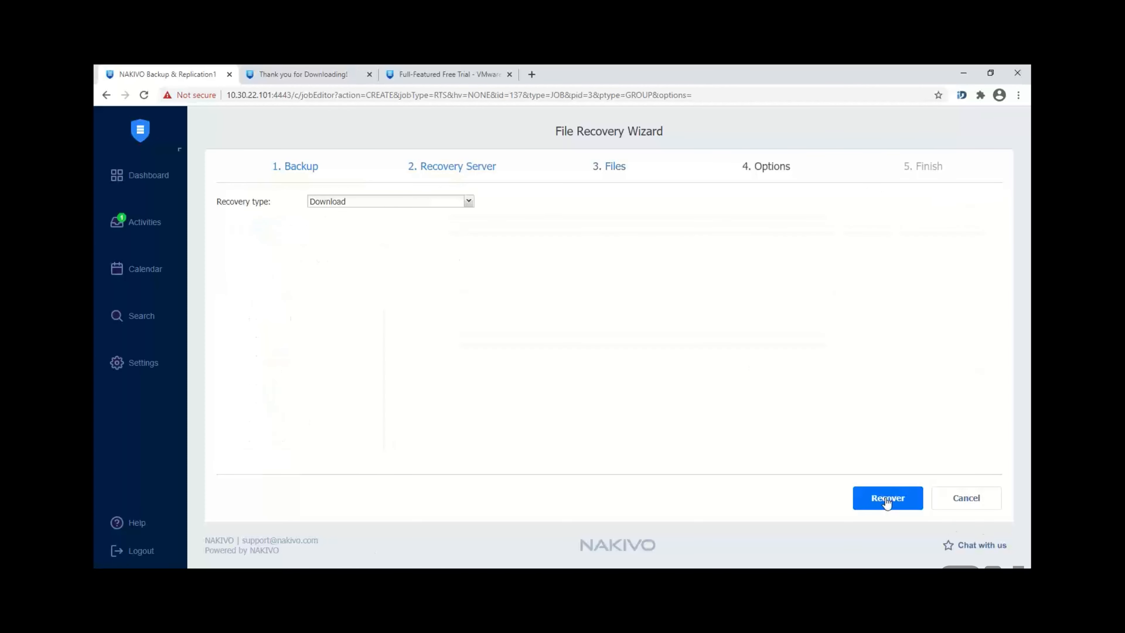
Step: Keep the recovery type as Download and start recovering the two selected files
click(372, 203)
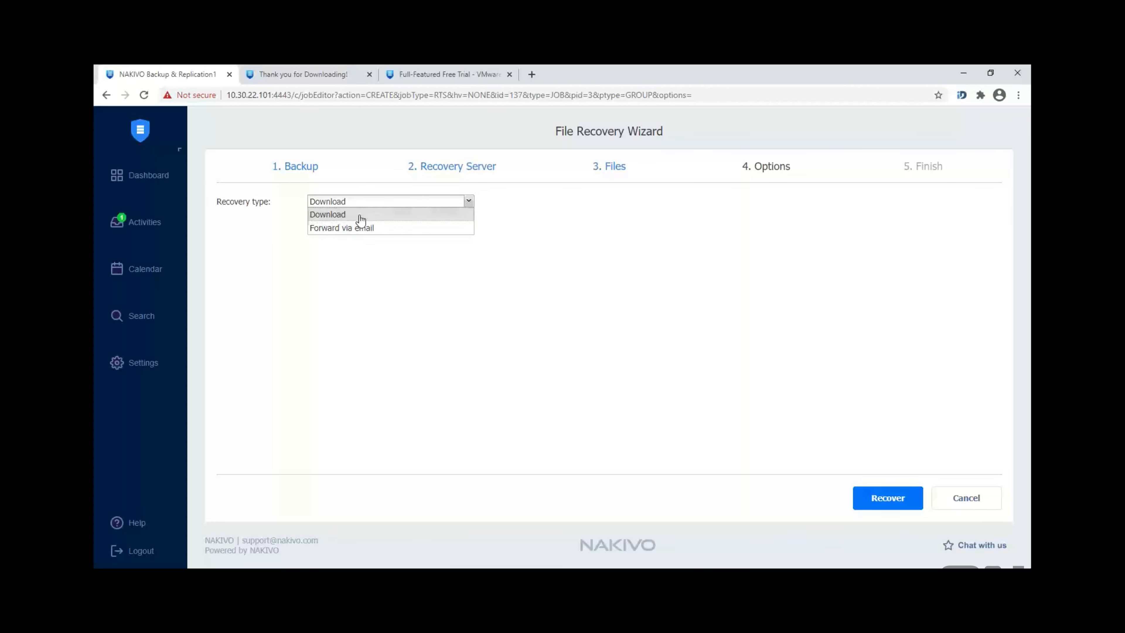
click(359, 215)
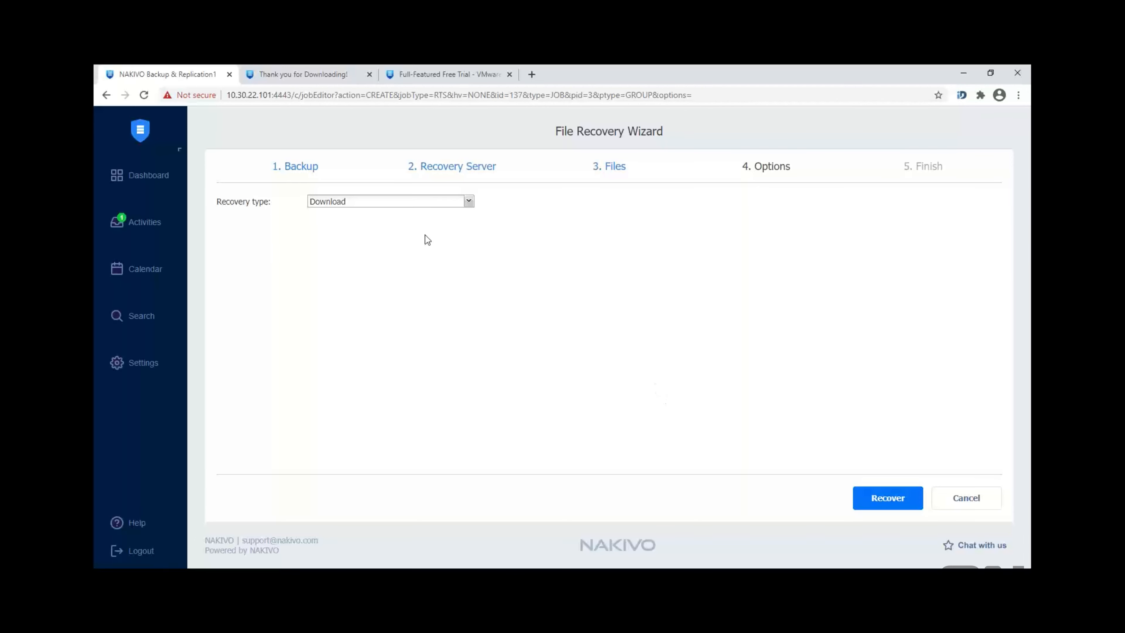
click(369, 208)
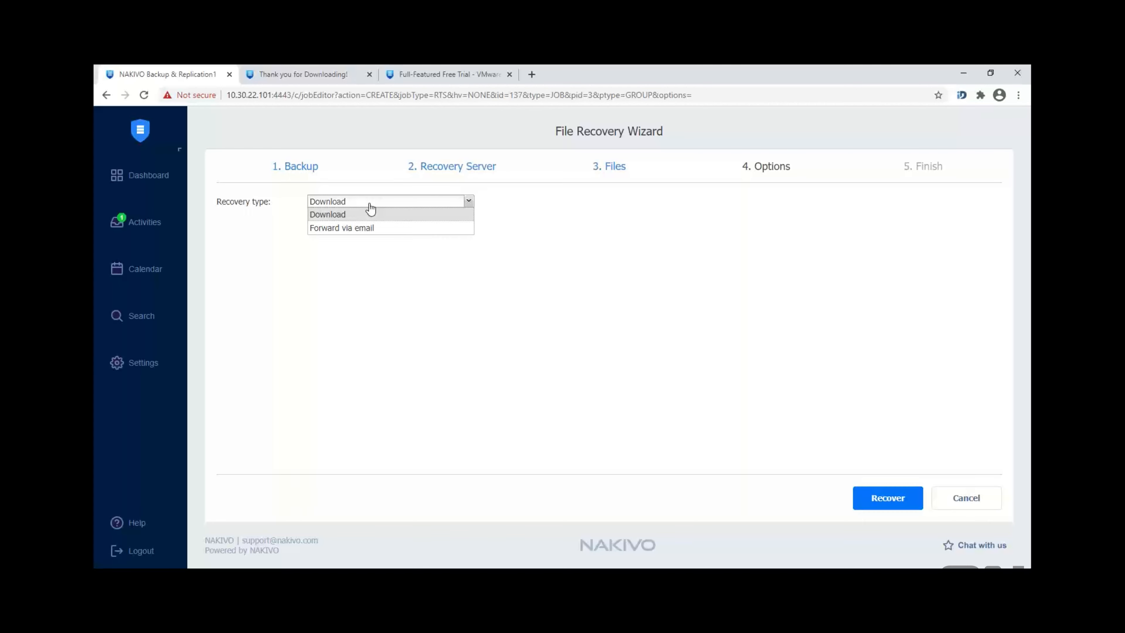
click(370, 208)
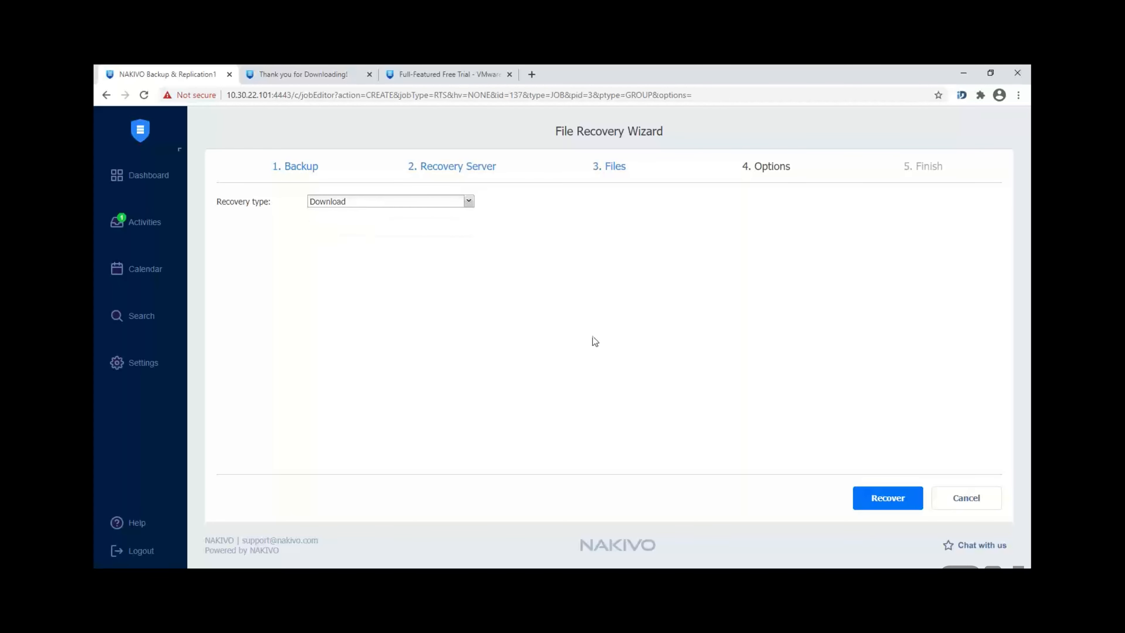
click(898, 503)
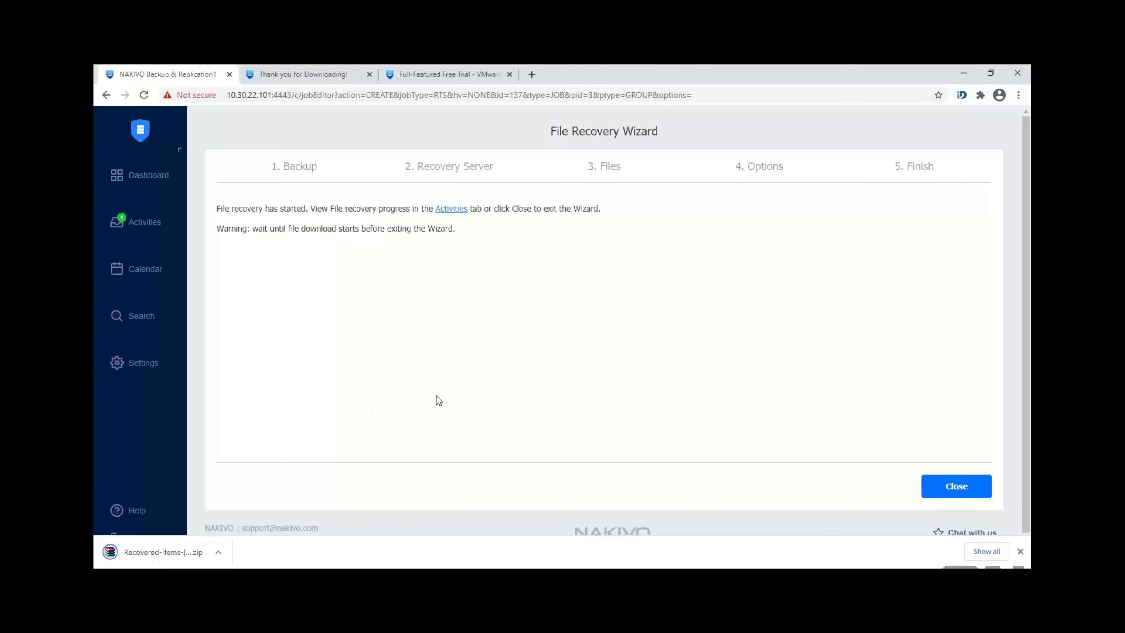
Step: From the Dashboard, start a VM recovery from the VMware backup job's Recover options
click(153, 179)
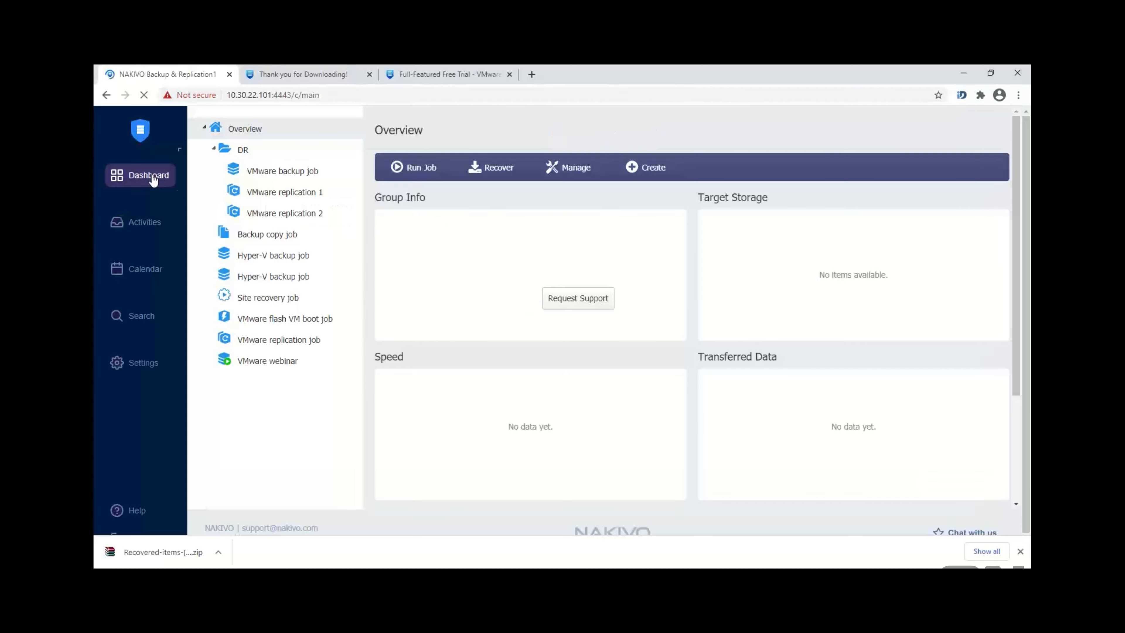
click(308, 179)
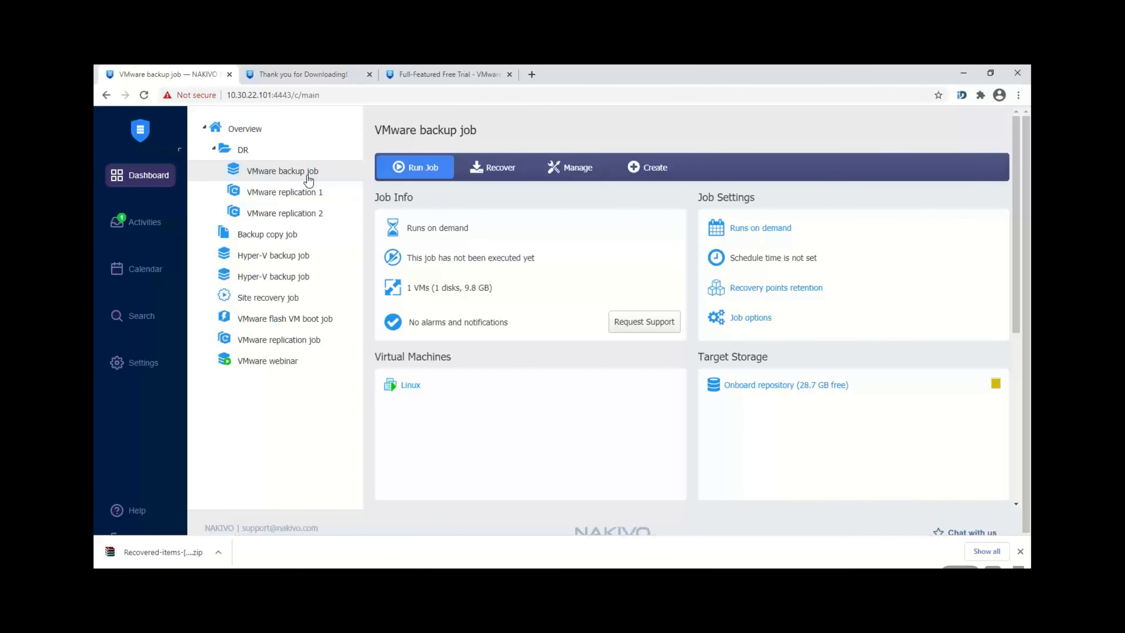
click(505, 168)
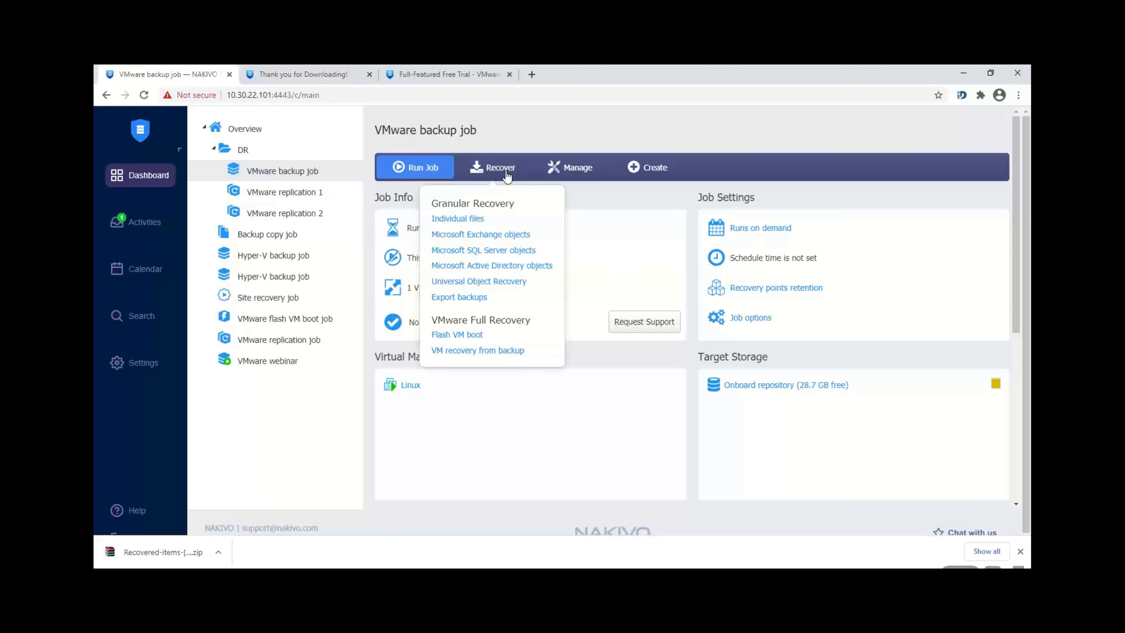
click(464, 350)
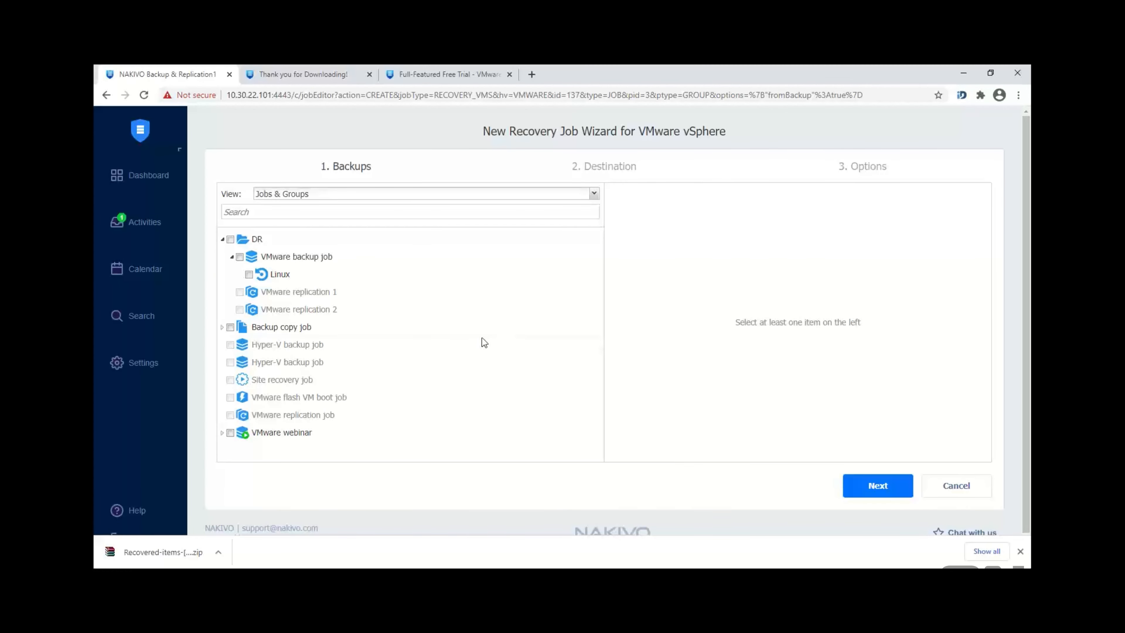
Step: Recover the Linux VM to host 10.30.21.22, datastore 21.22-hdd and network 10.30.23.0
click(249, 274)
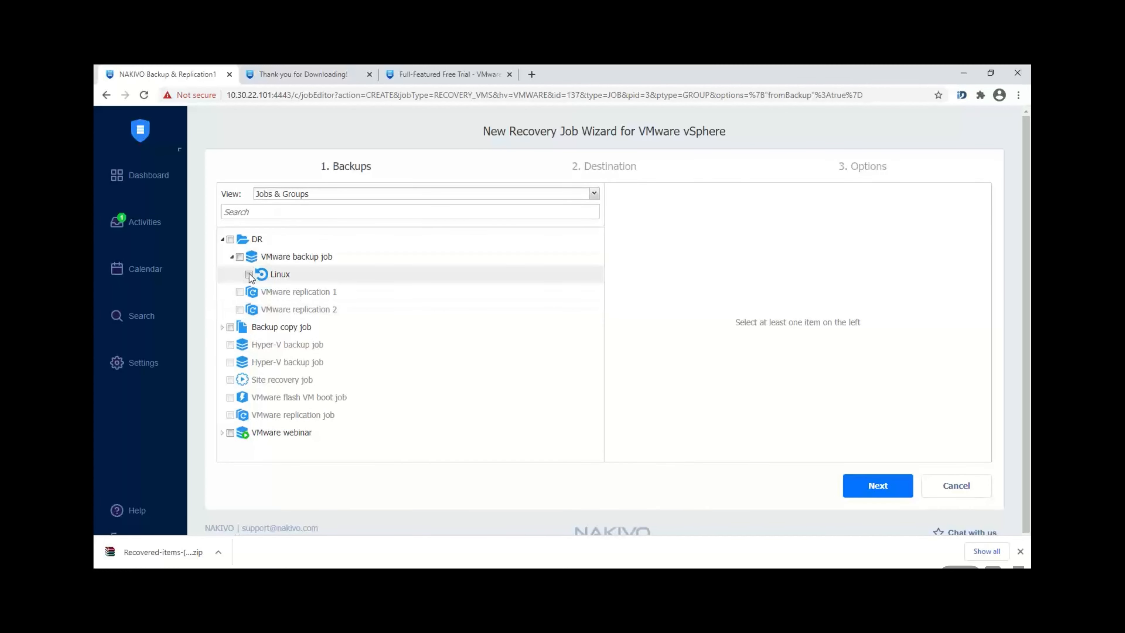
click(897, 490)
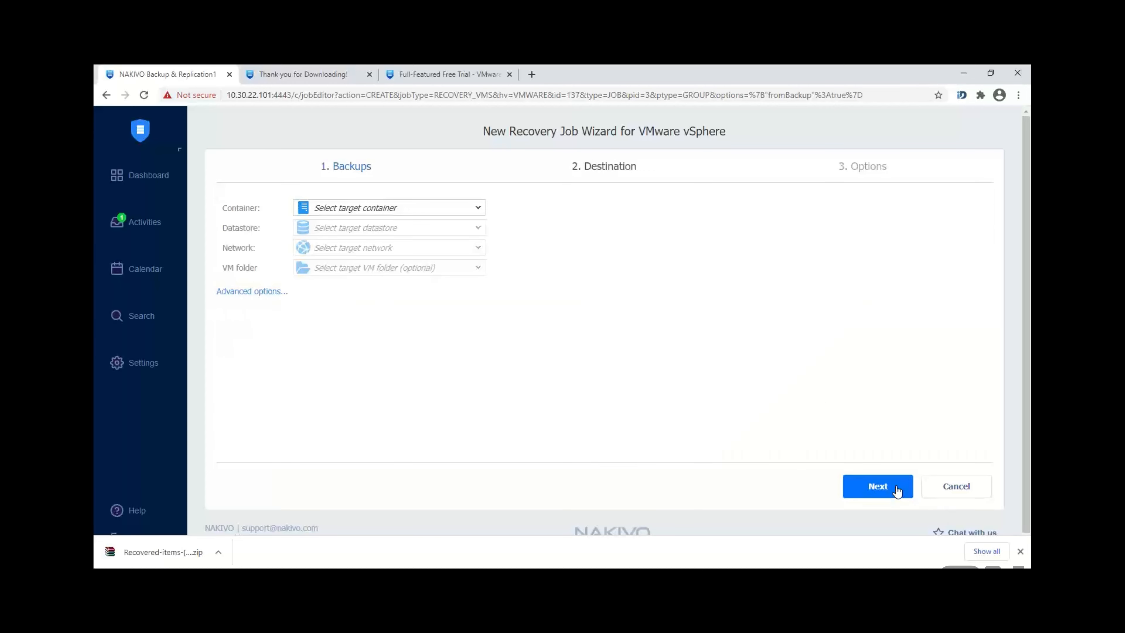
click(411, 208)
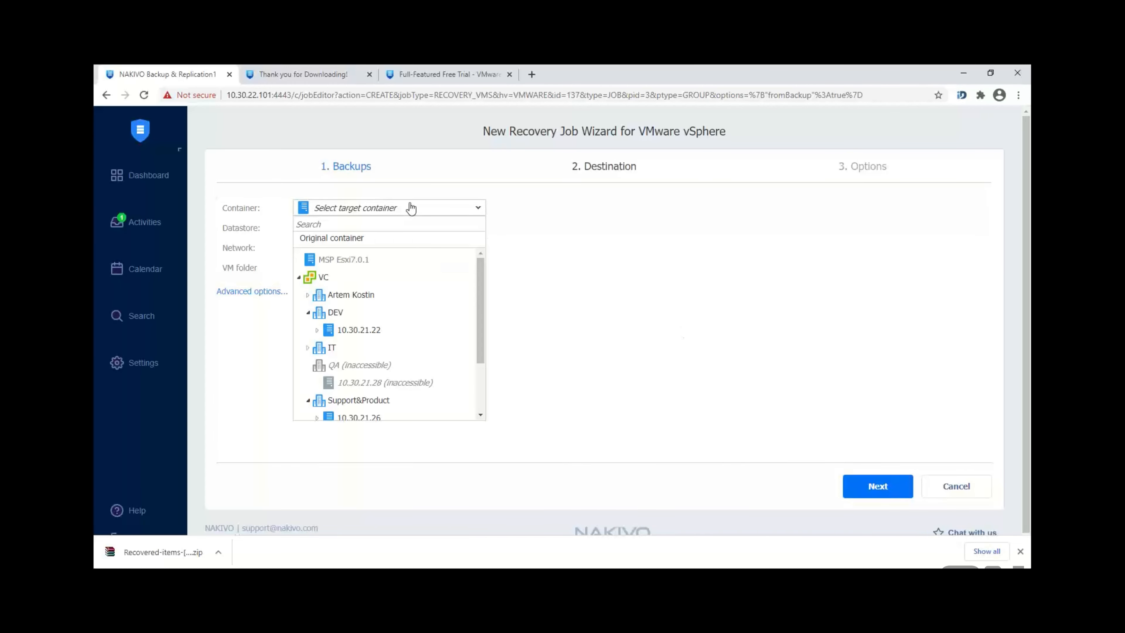
click(401, 333)
click(344, 229)
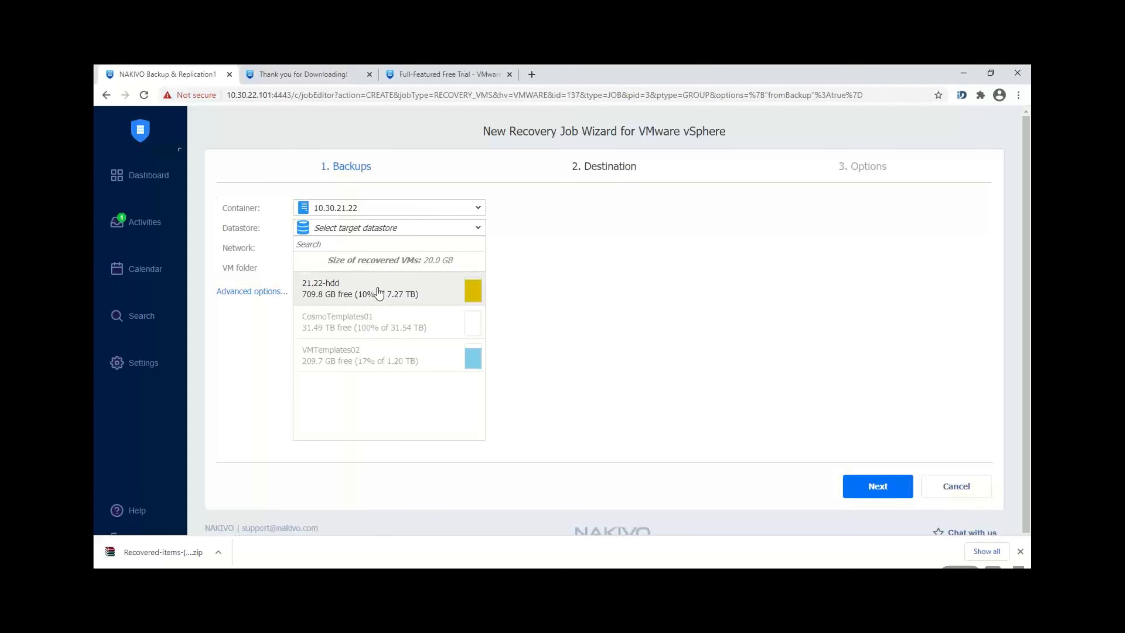
click(379, 292)
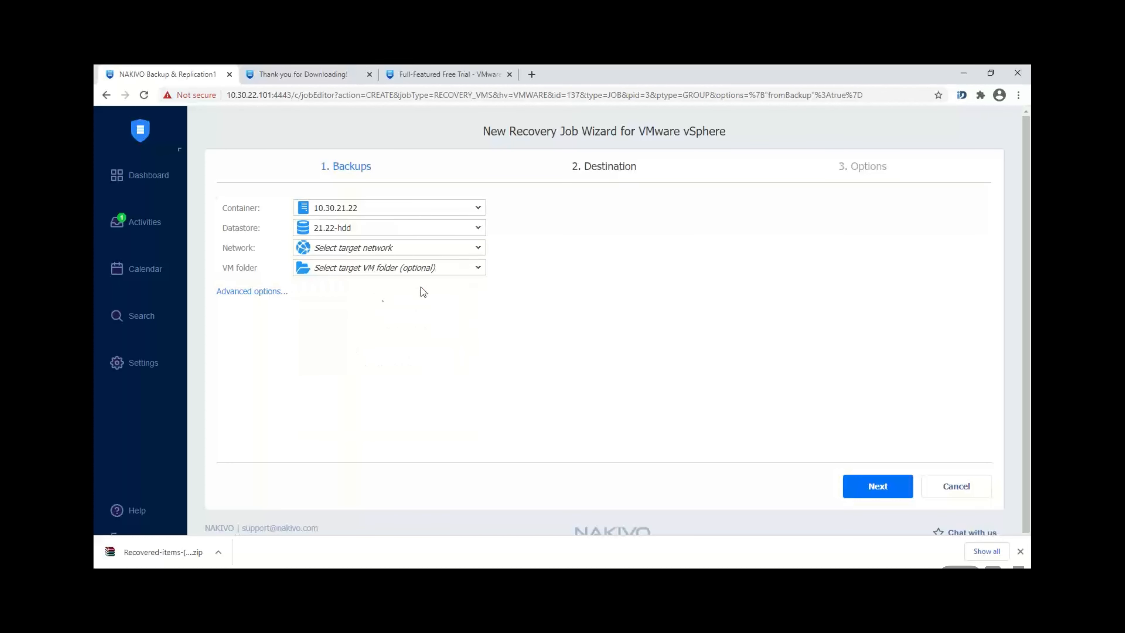
click(403, 250)
click(354, 337)
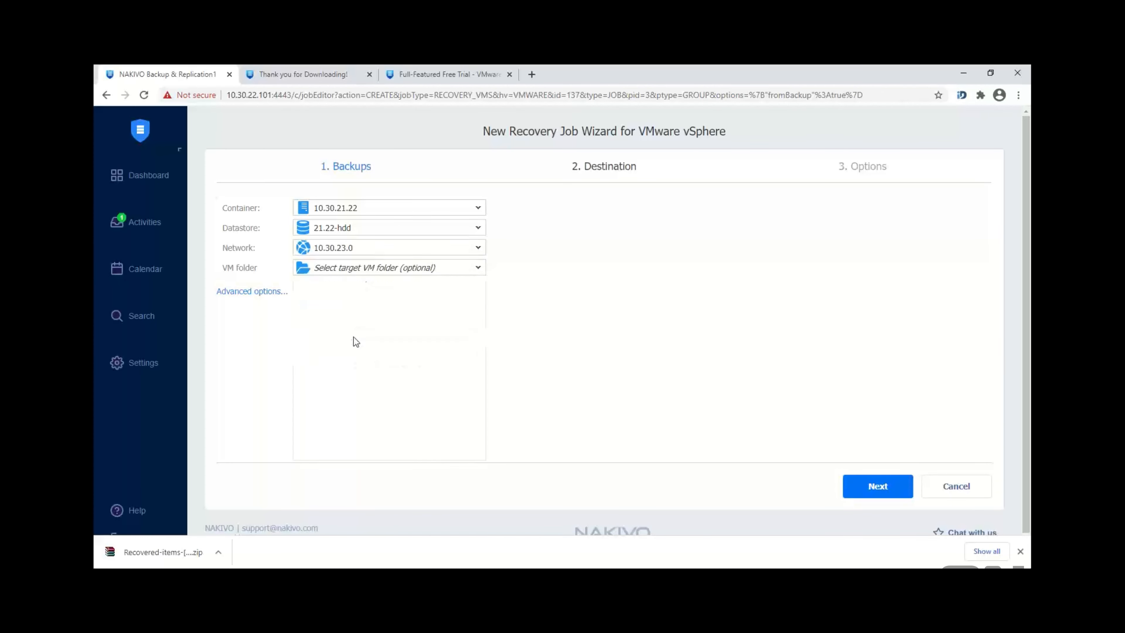
Step: Review the job options and save the VMware recovery job
click(871, 493)
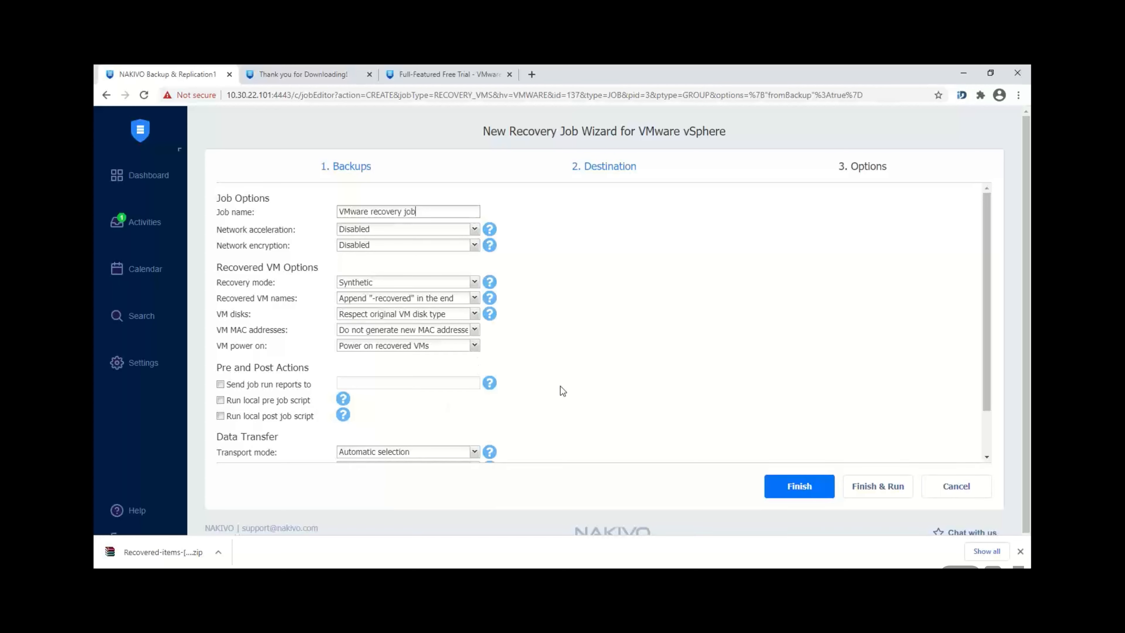
drag(987, 330, 989, 371)
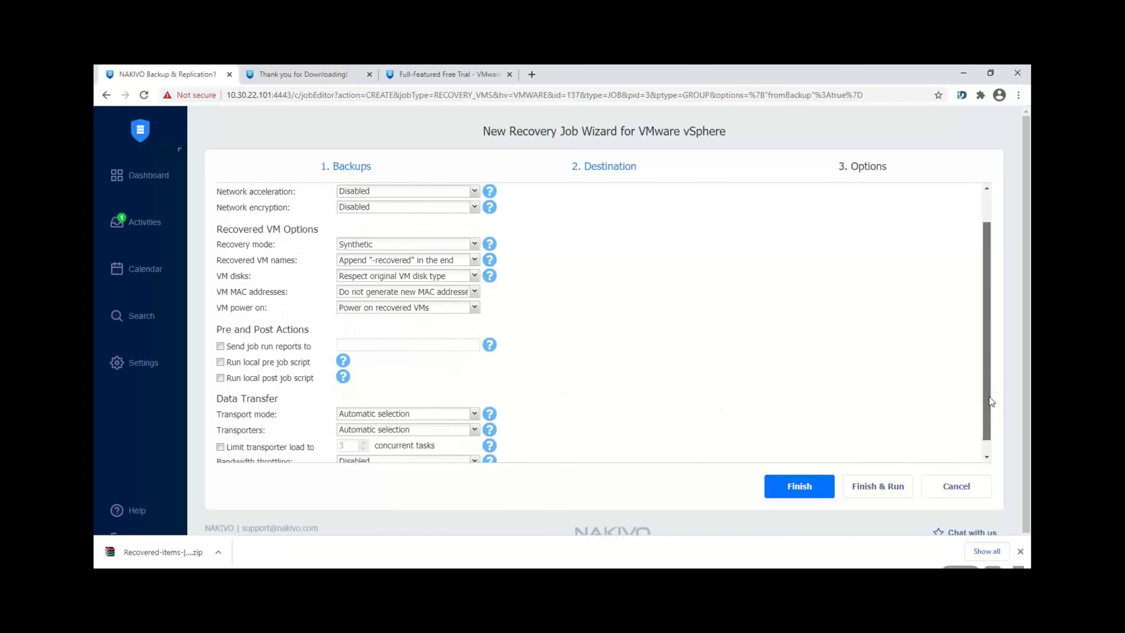
click(800, 487)
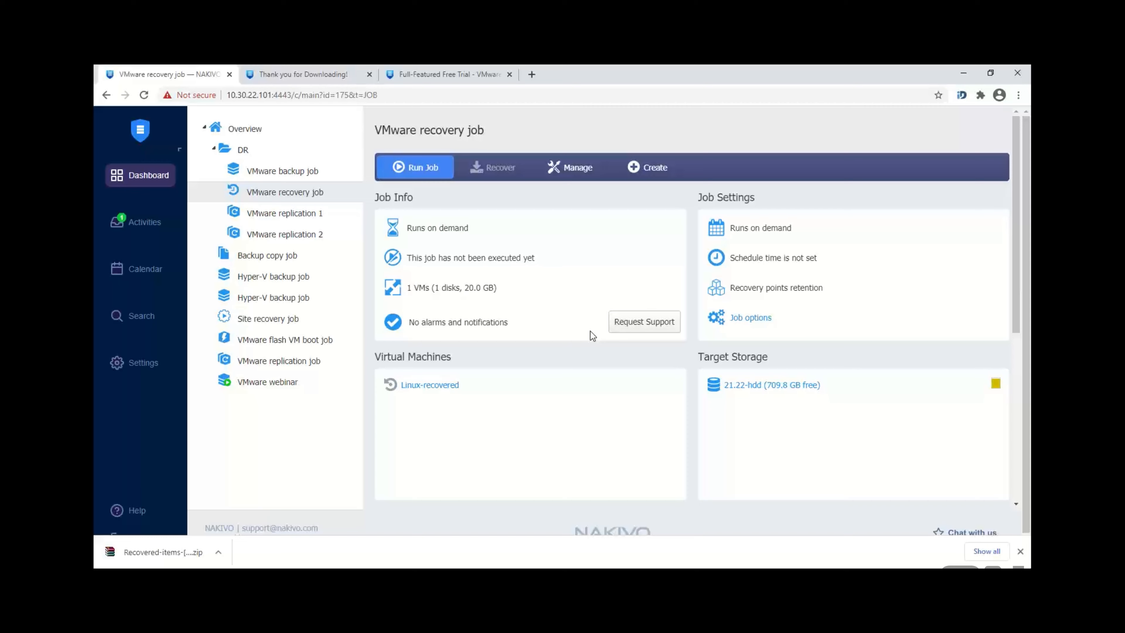
Step: Start a new site recovery job from Create, then cancel and discard the unsaved wizard
click(646, 172)
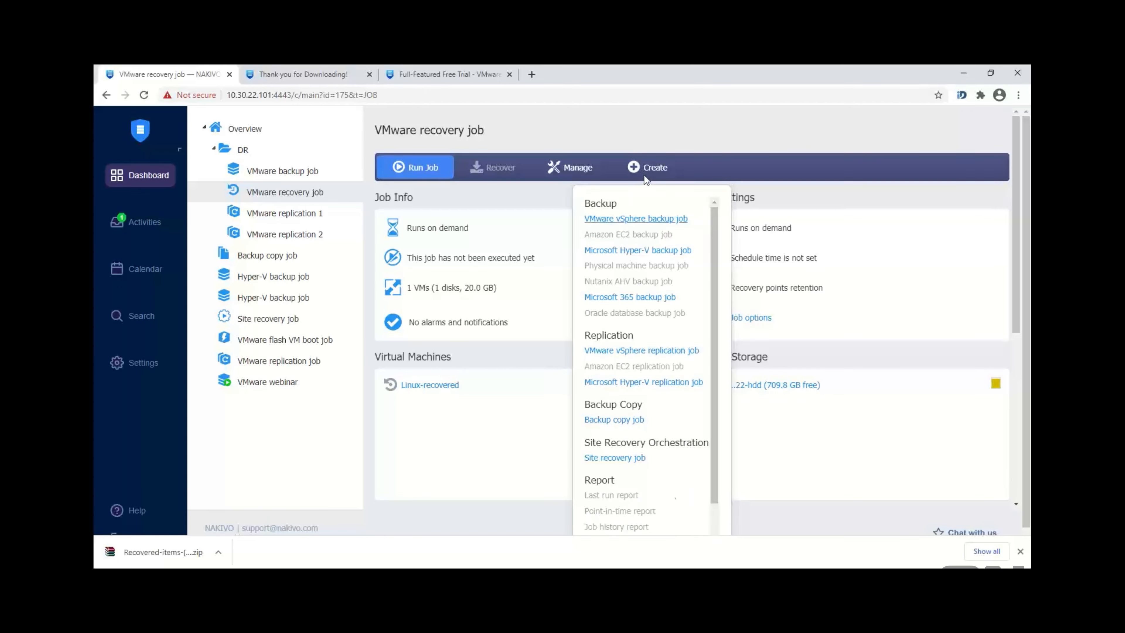
click(614, 458)
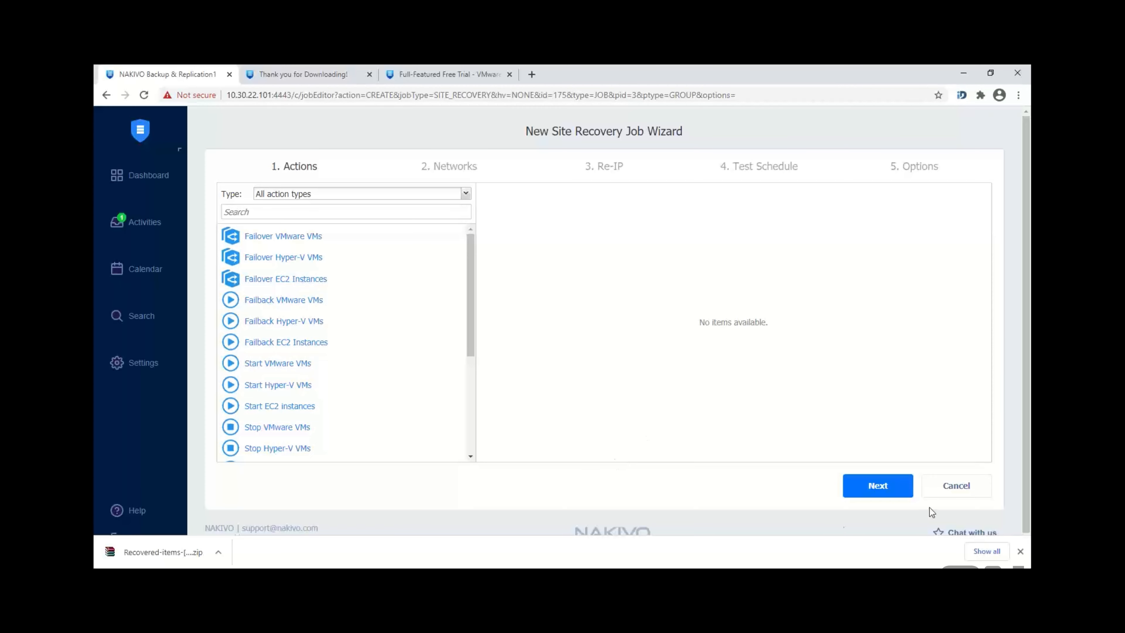
click(954, 487)
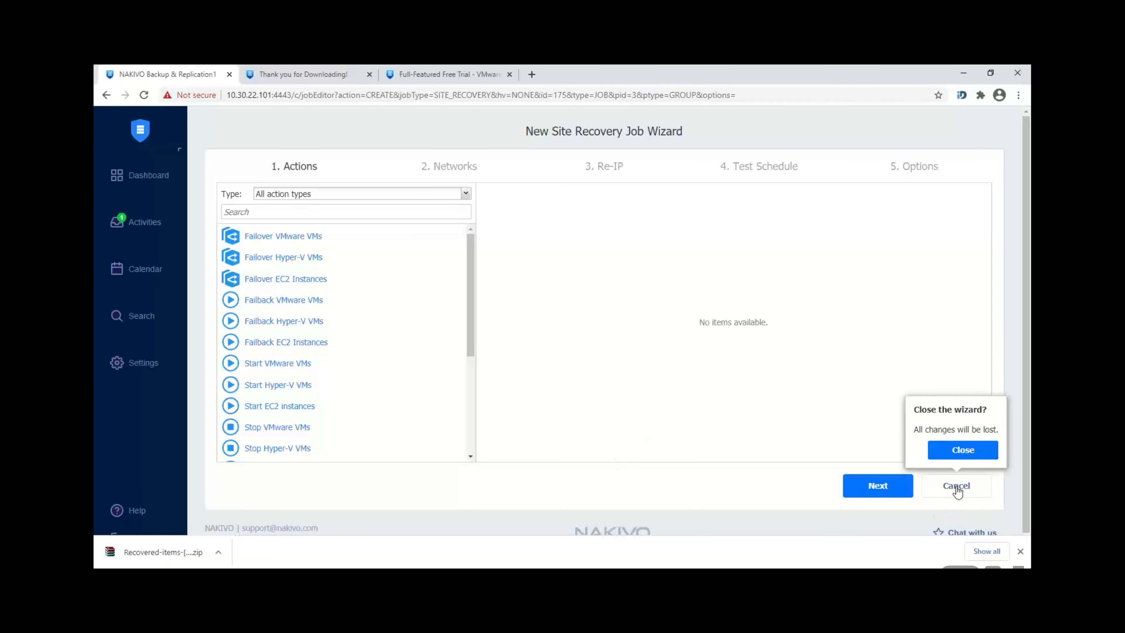
click(969, 454)
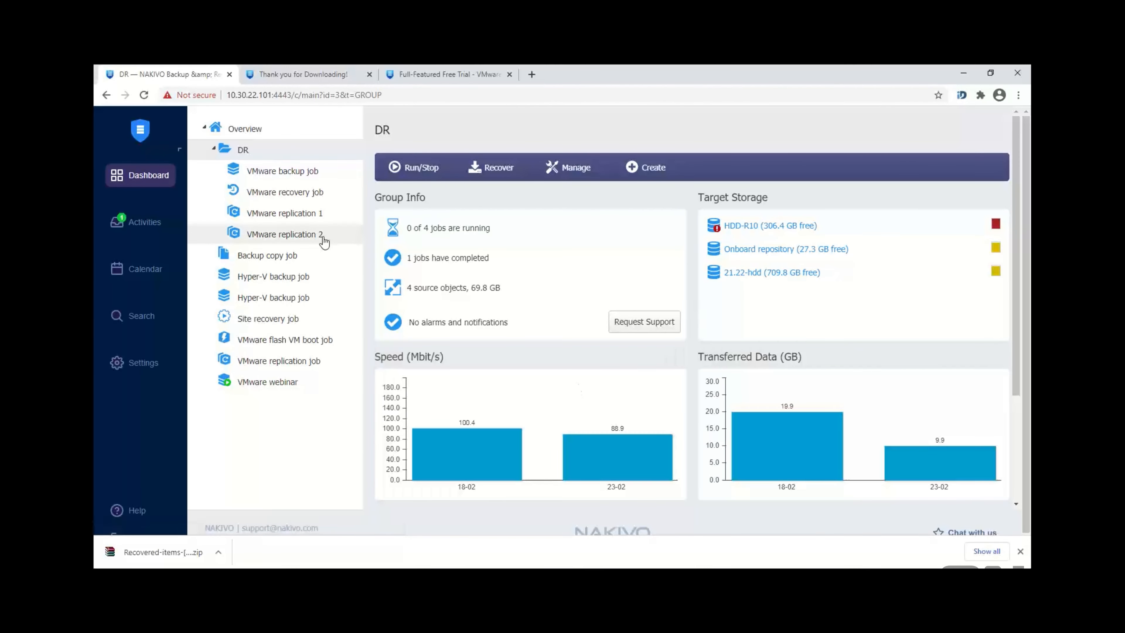
Step: Open the existing Site recovery job for editing through its Manage Job Edit option
click(309, 317)
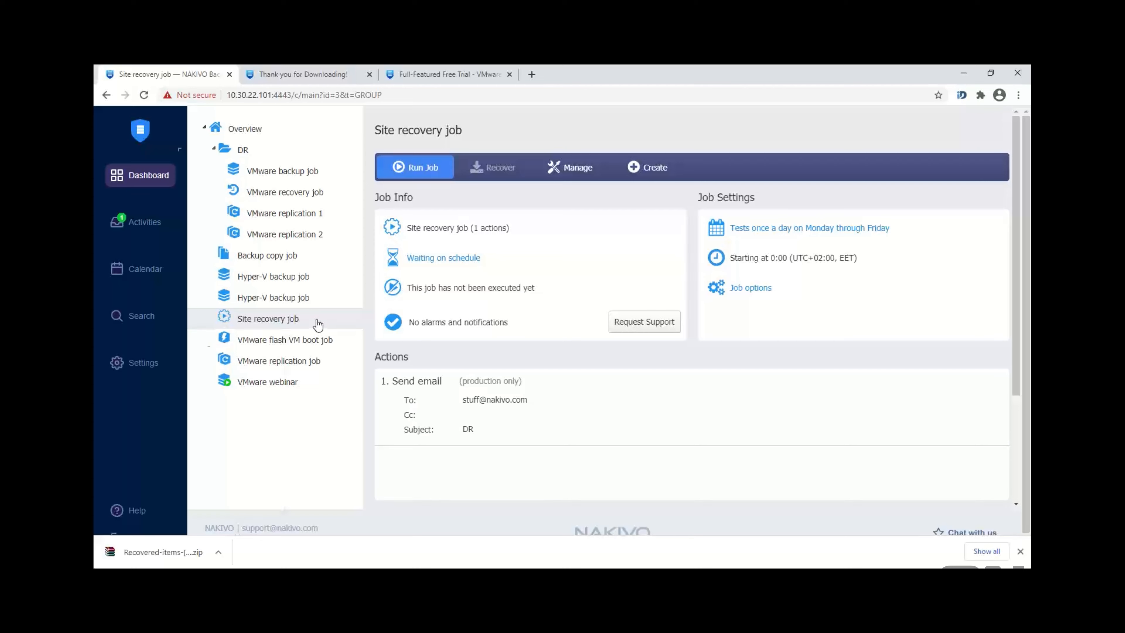
right_click(316, 324)
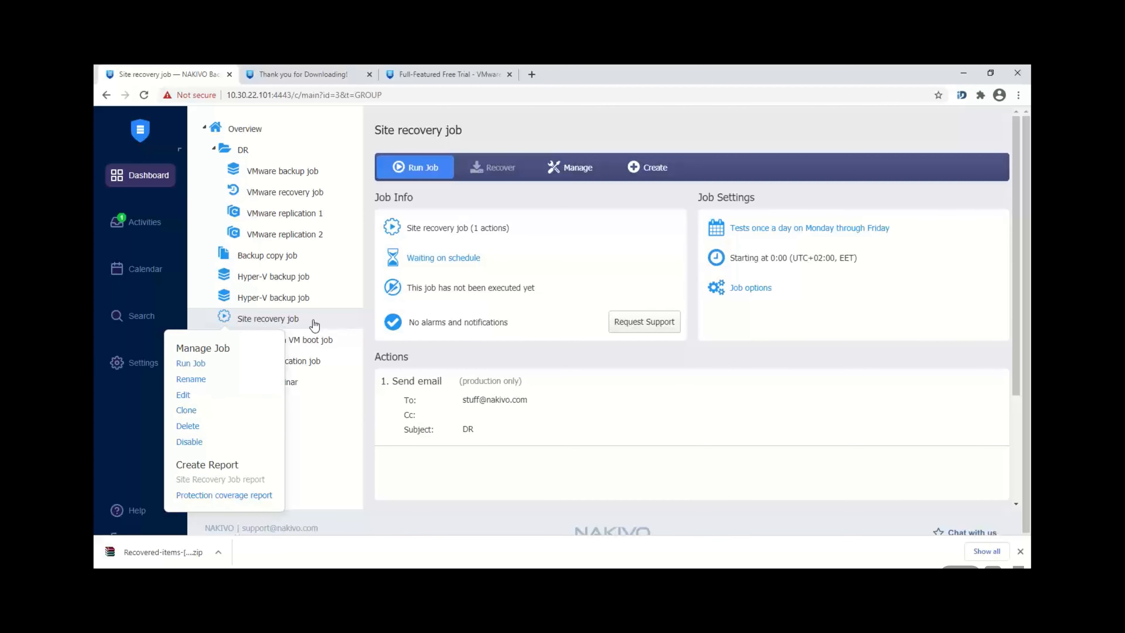
click(183, 396)
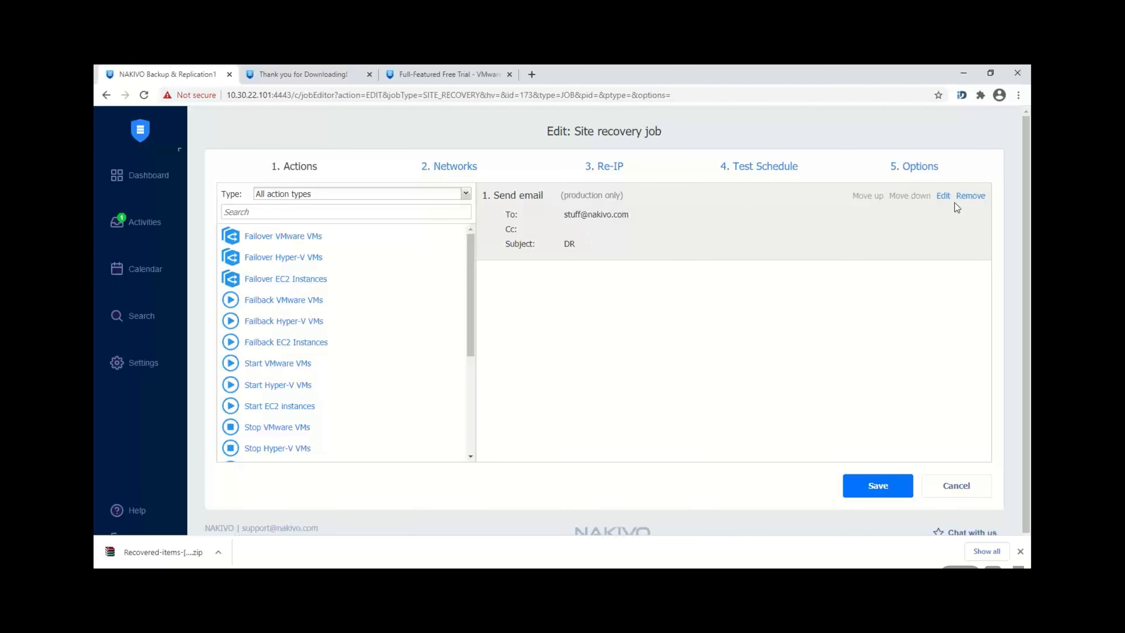
click(943, 196)
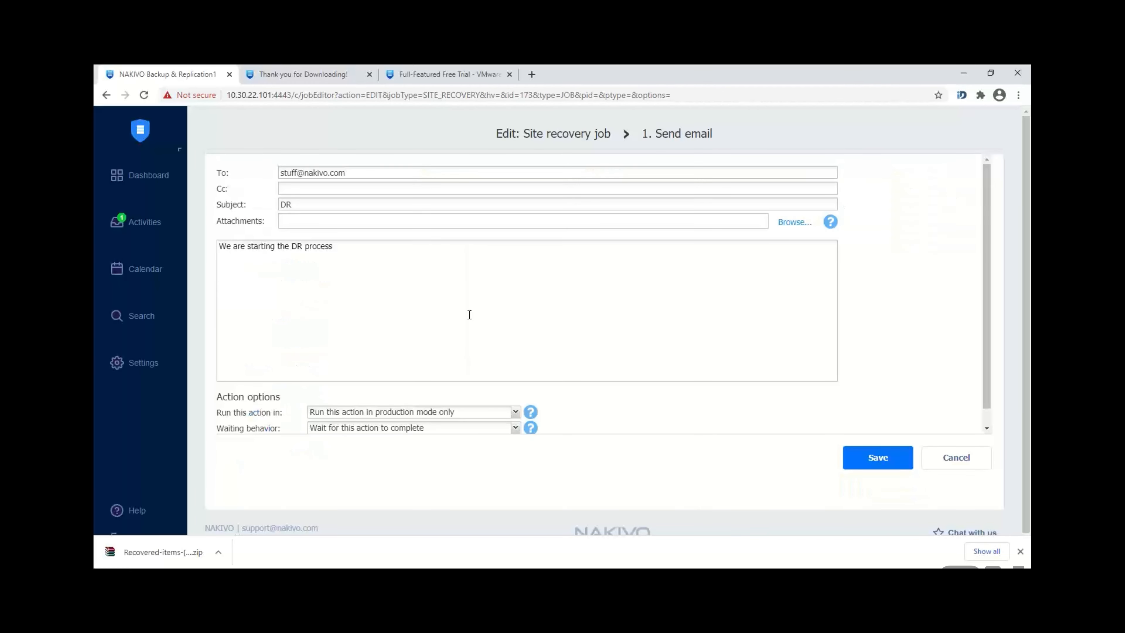
click(379, 279)
click(880, 461)
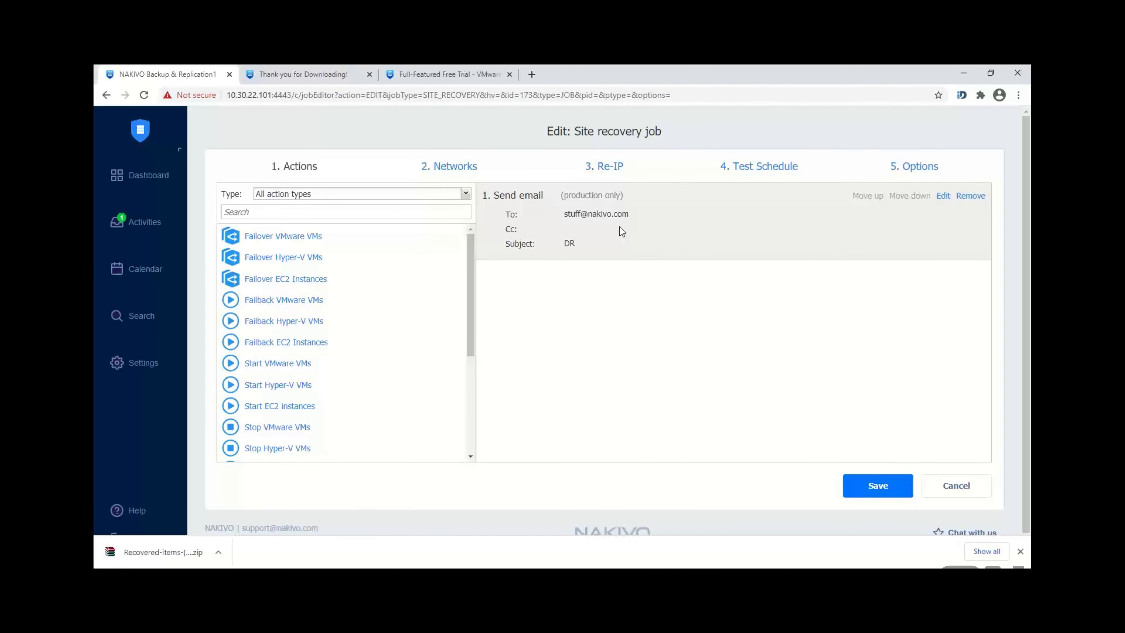
Step: Add a Stop VMware VMs action covering host 10.30.21.22, with VM selection switched to Policy
click(389, 208)
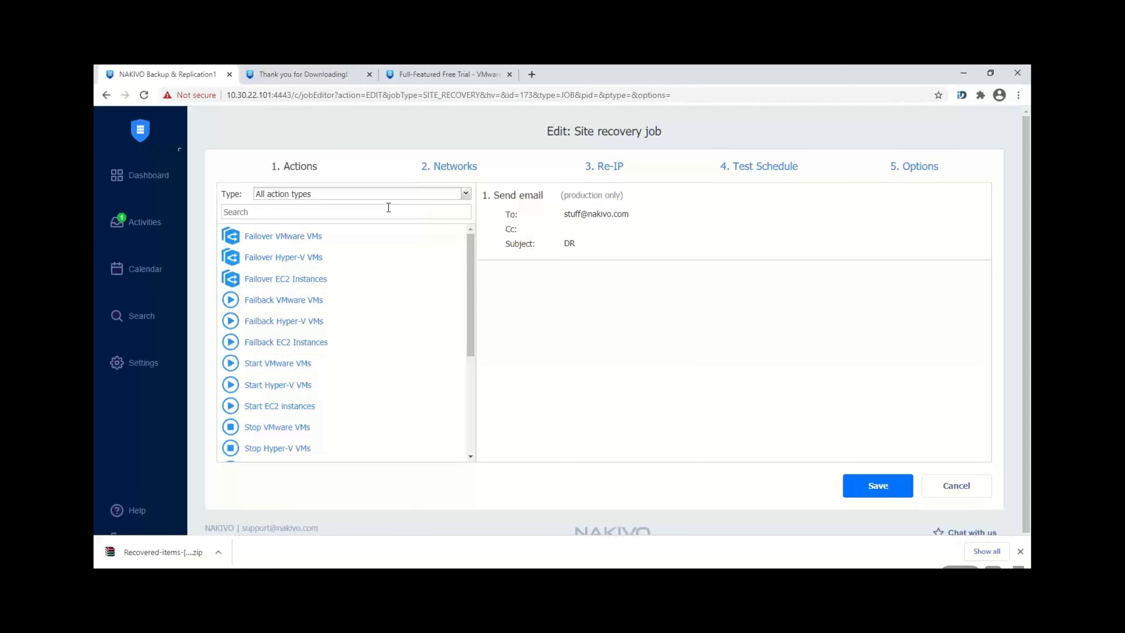
text(stop)
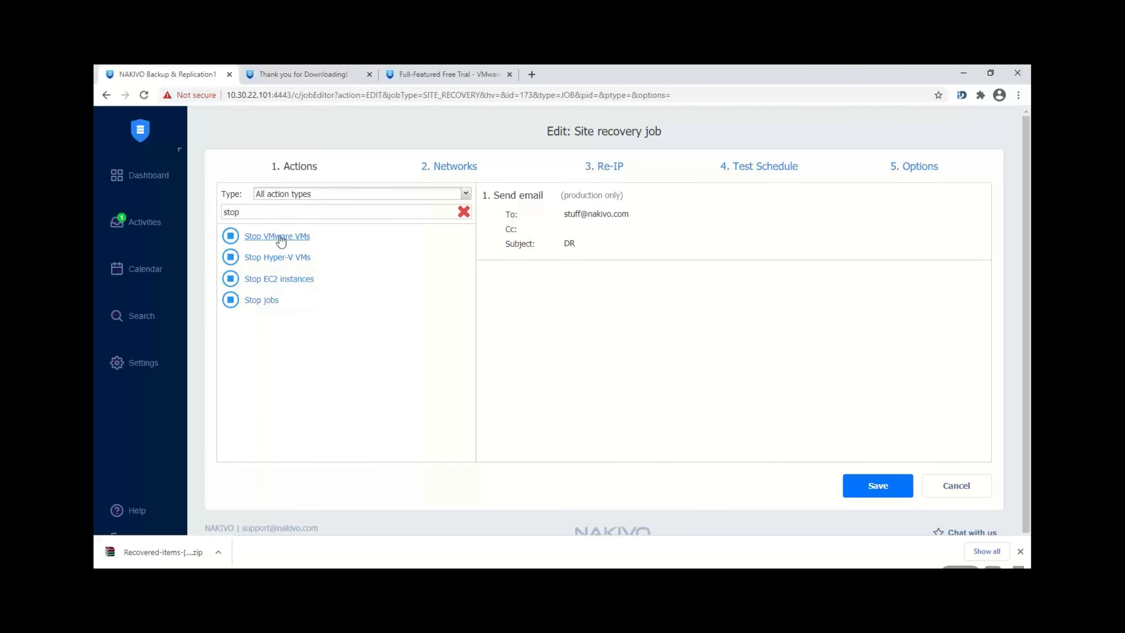
click(279, 236)
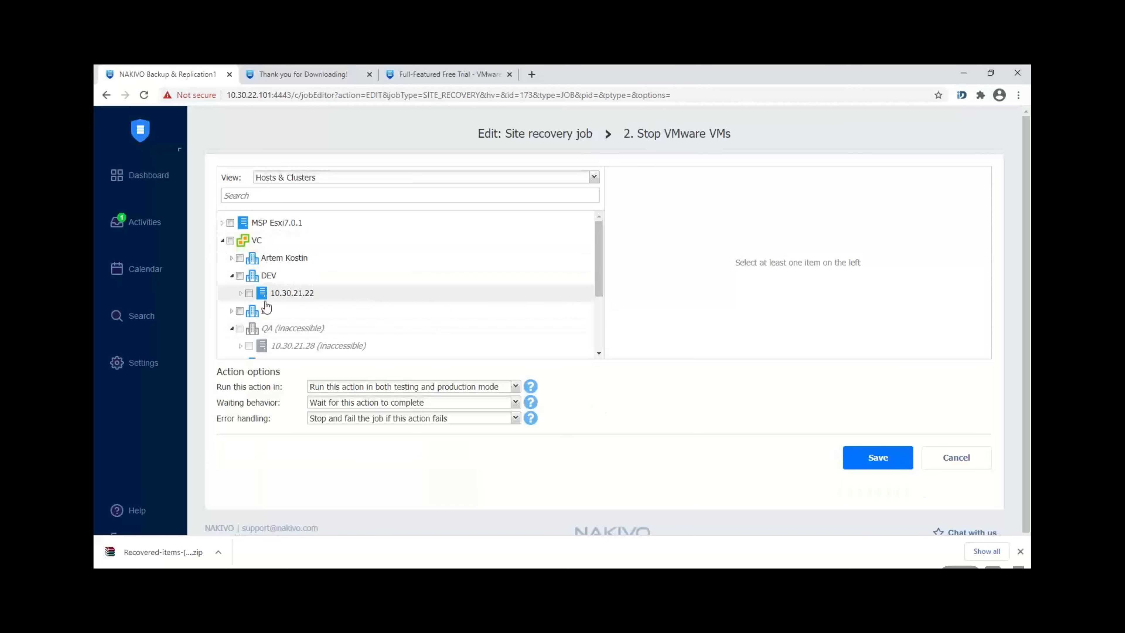
click(248, 293)
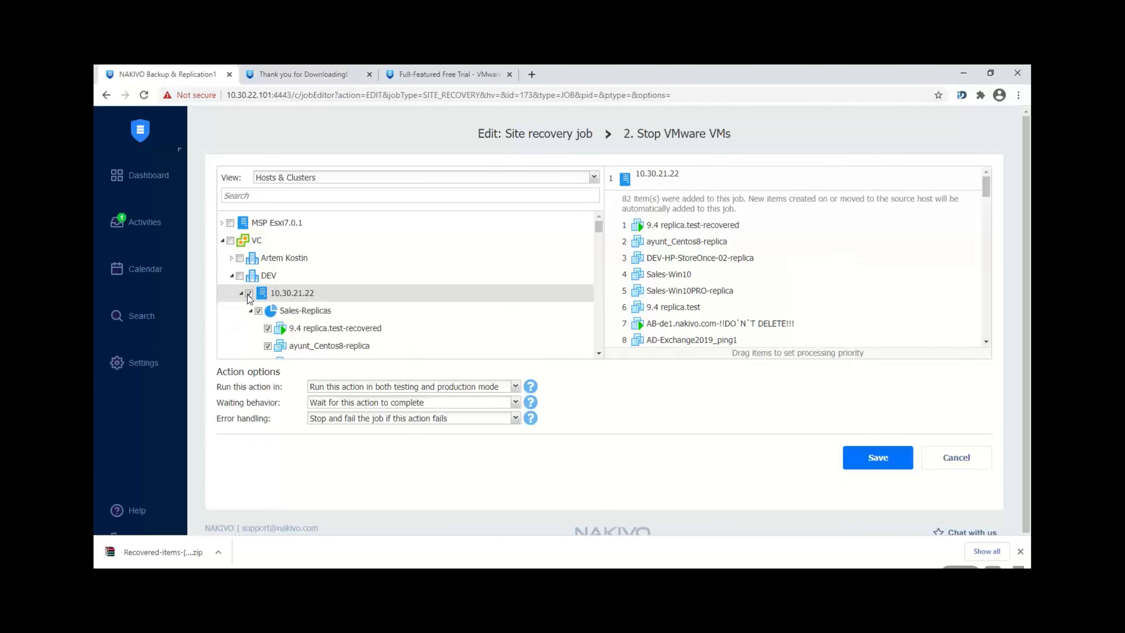
click(418, 178)
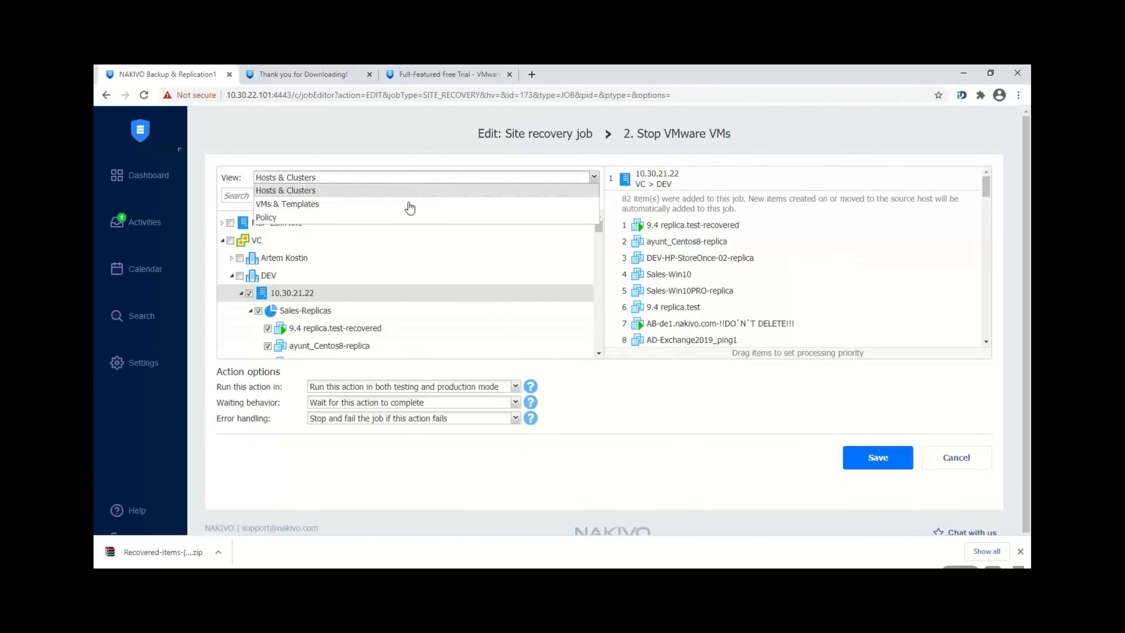
click(360, 217)
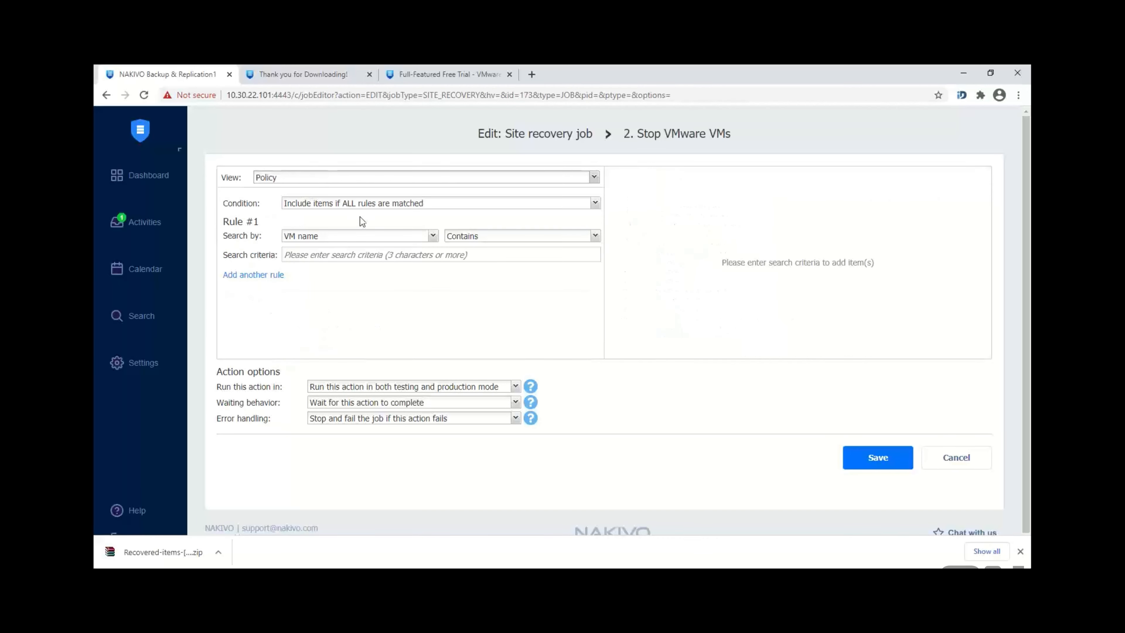
Step: Add policy rules matching VMs located on host 10.30.21.22 and VMs that are powered on
click(396, 242)
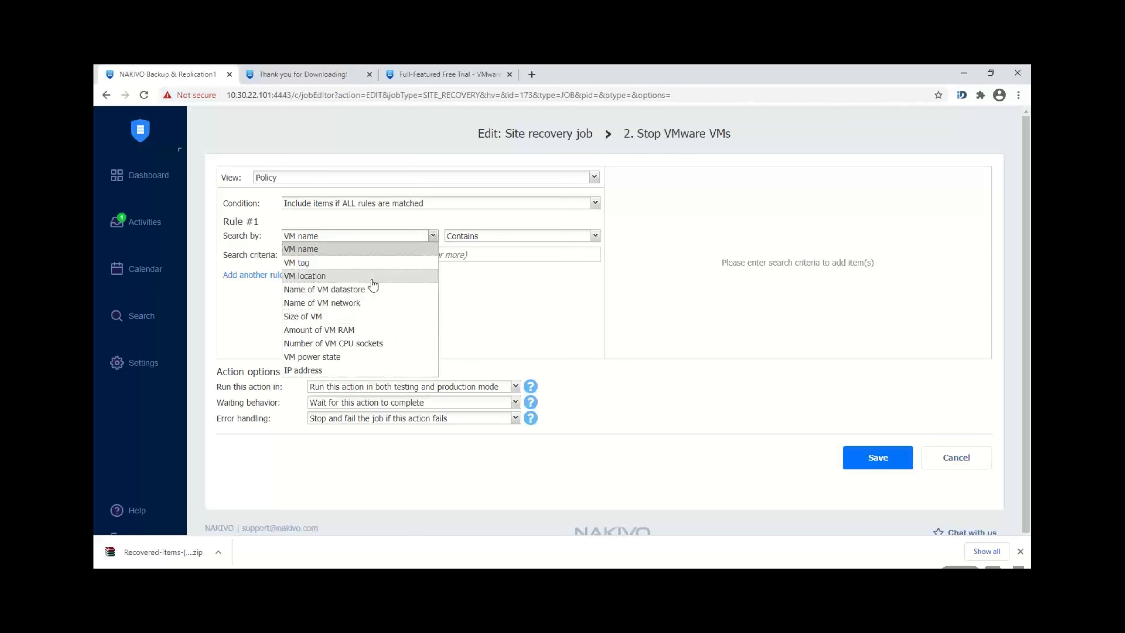
click(347, 277)
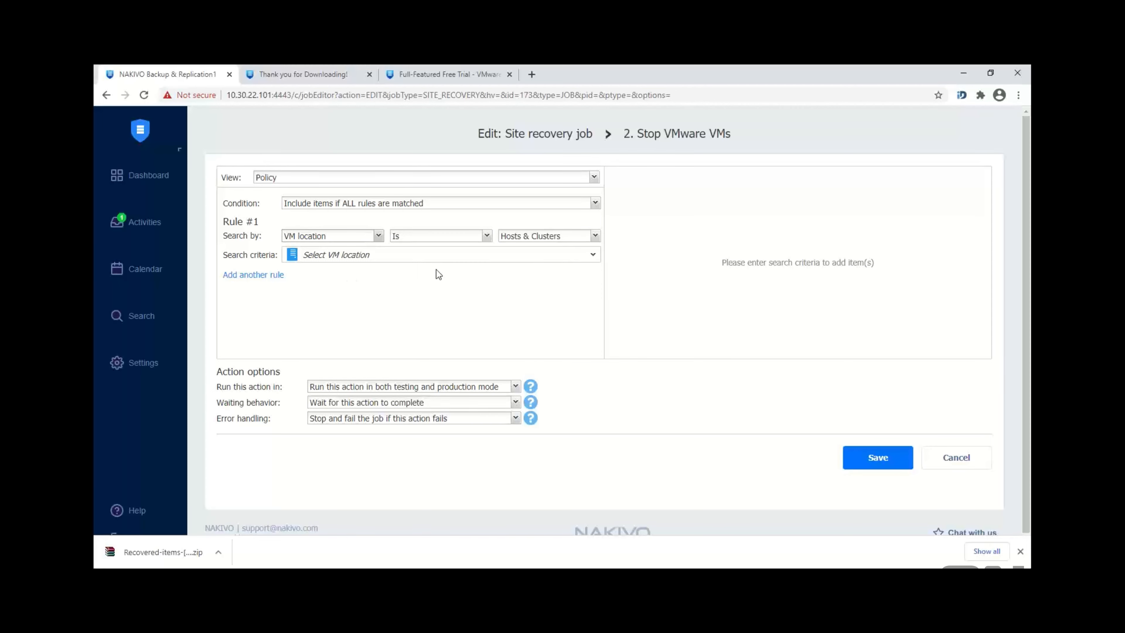
click(407, 261)
click(394, 345)
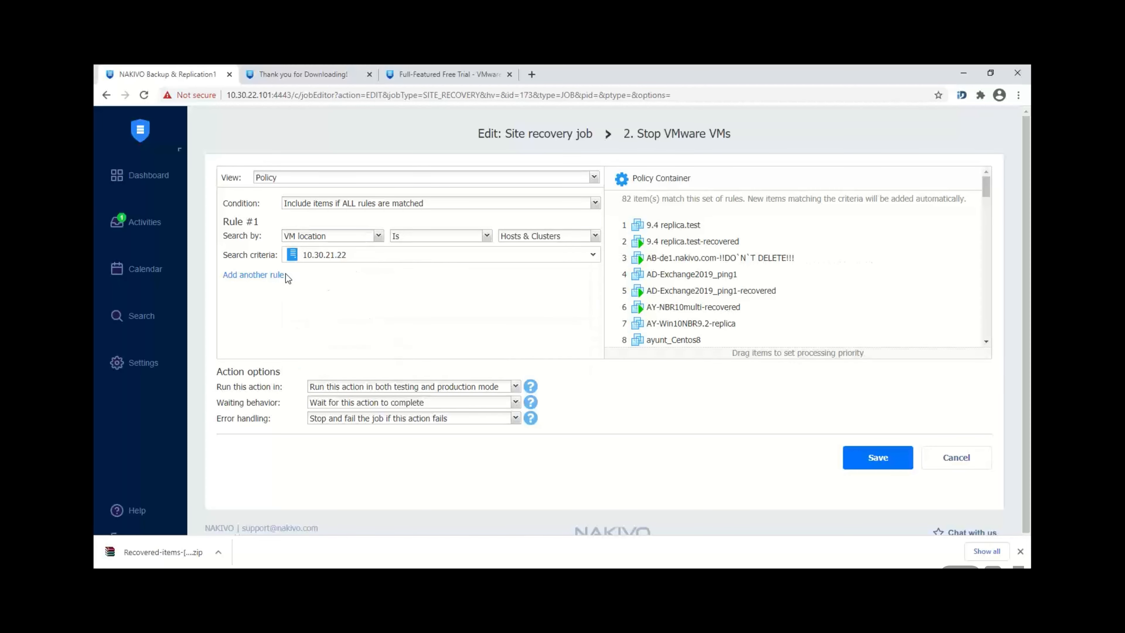
click(275, 275)
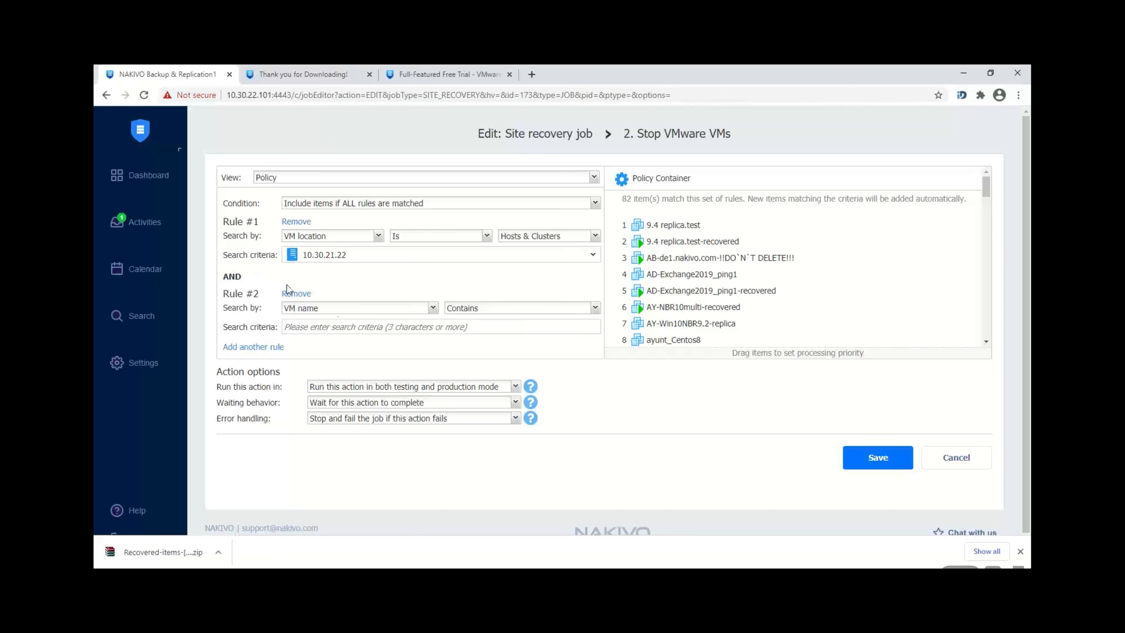
click(339, 315)
click(351, 435)
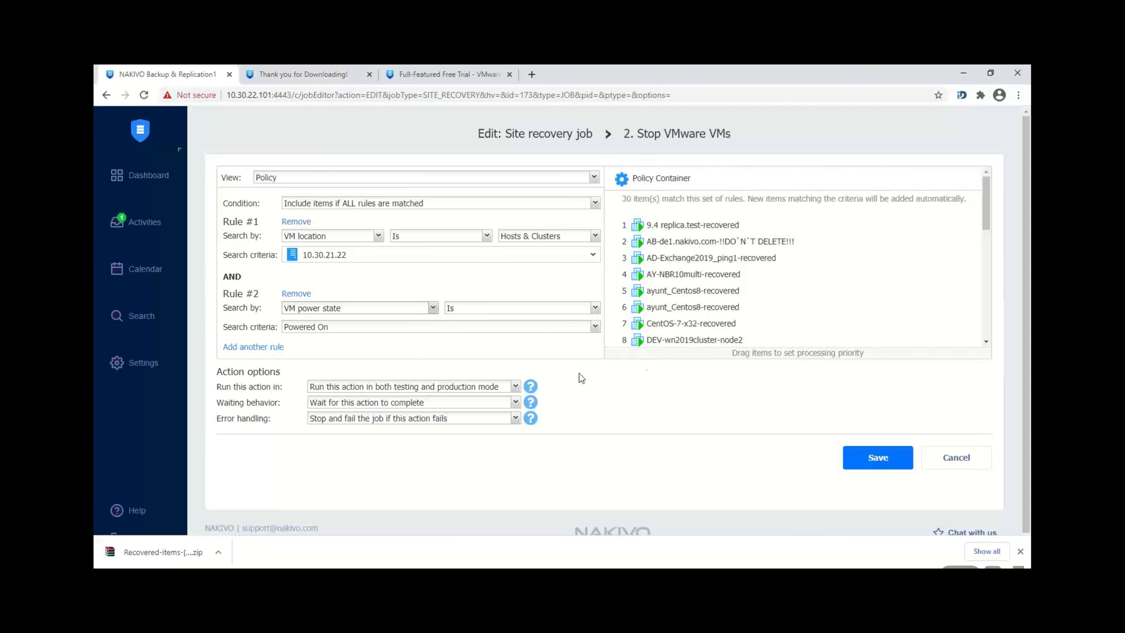
Step: Add a third rule searching by VM tag for 'test' and save the action
click(278, 348)
drag(598, 268, 595, 328)
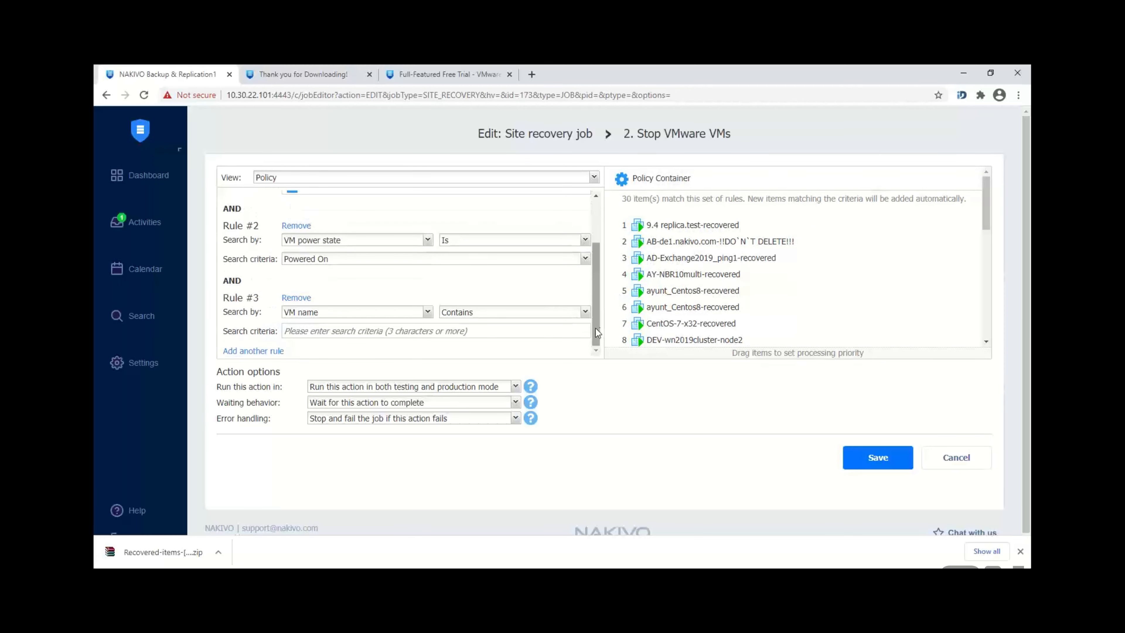
click(396, 313)
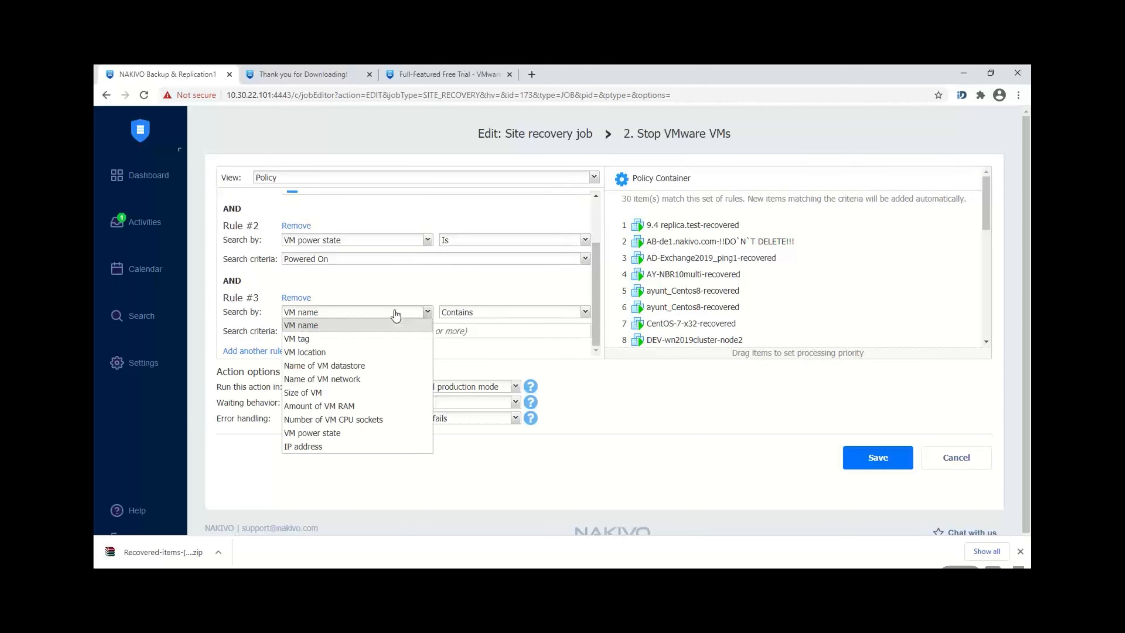
click(369, 338)
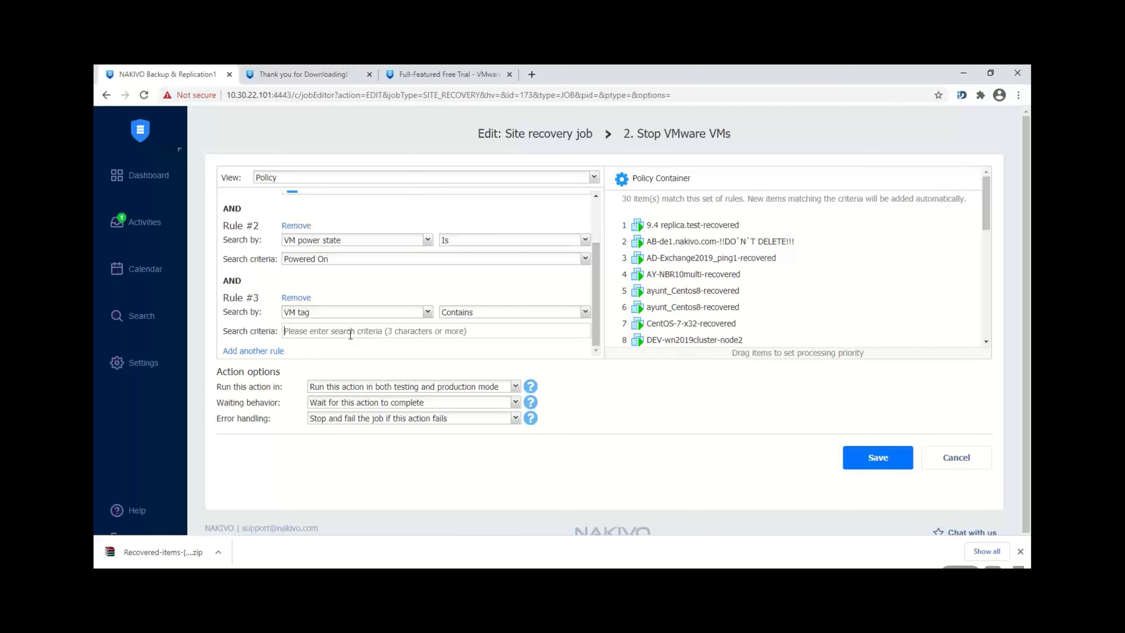
click(349, 331)
text(test)
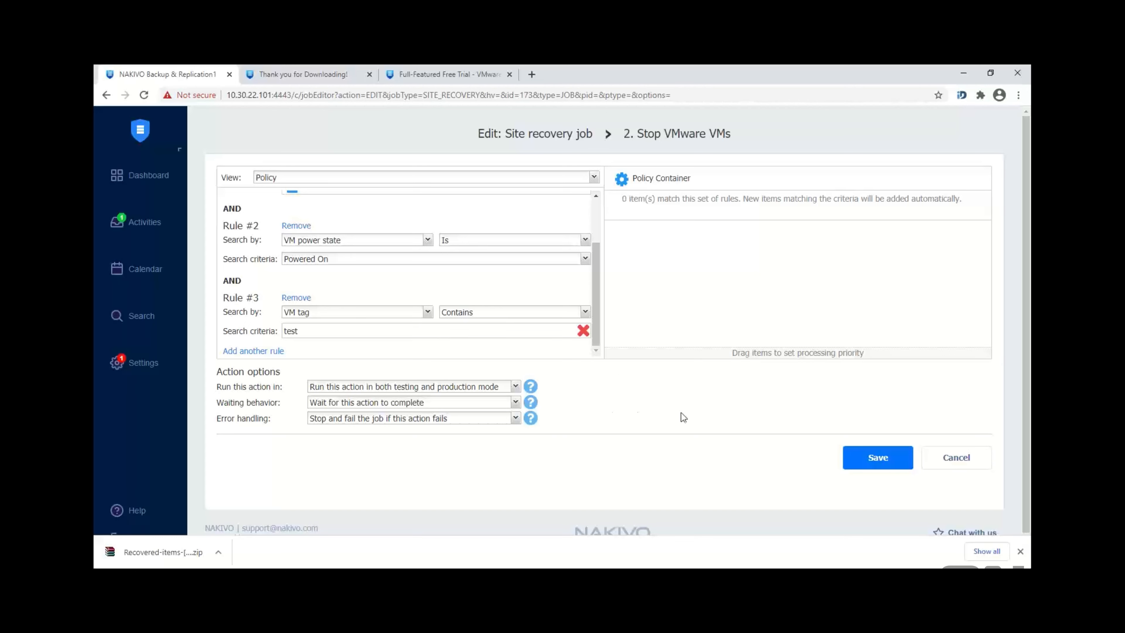
click(876, 459)
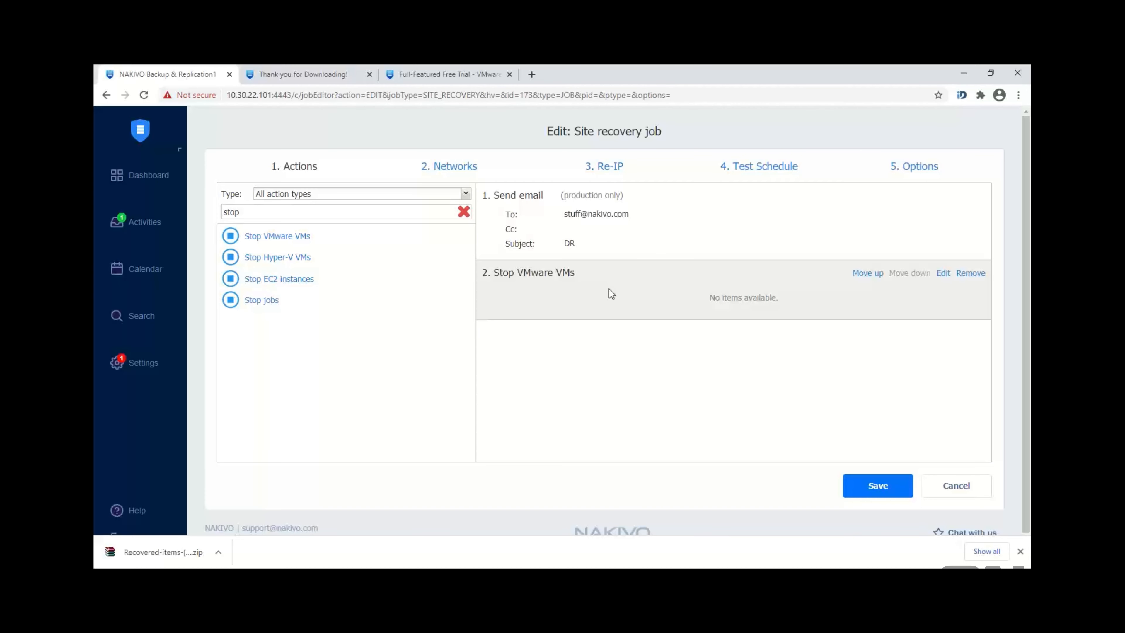
Step: Add and save a Failover VMware VMs action for VMware replication 1, then search actions for 'wai'
double_click(389, 208)
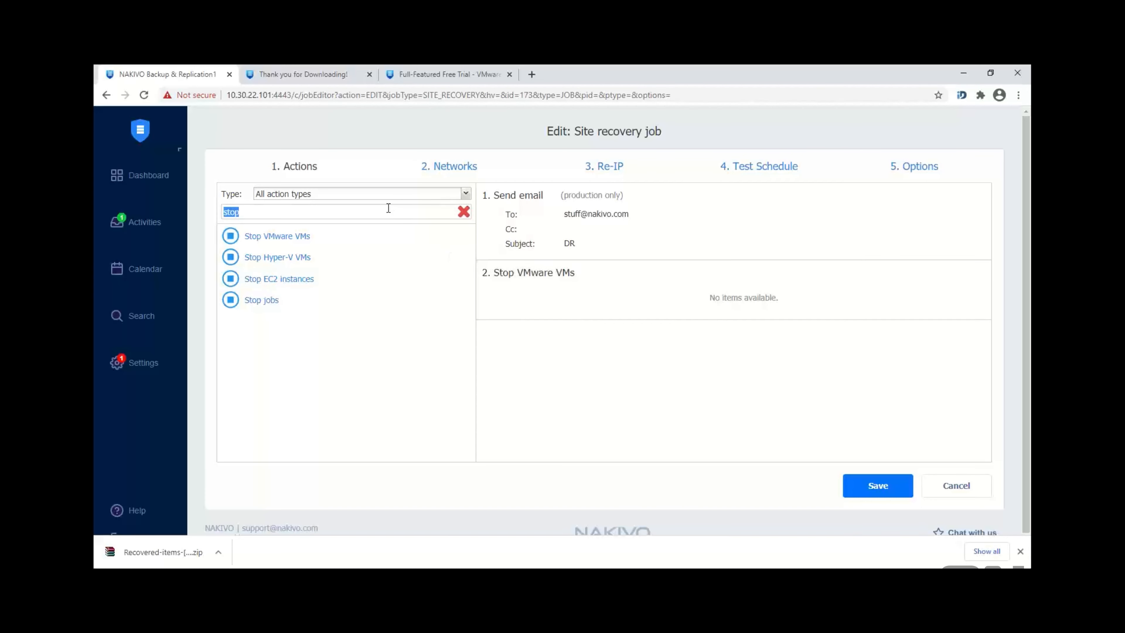
text(fail)
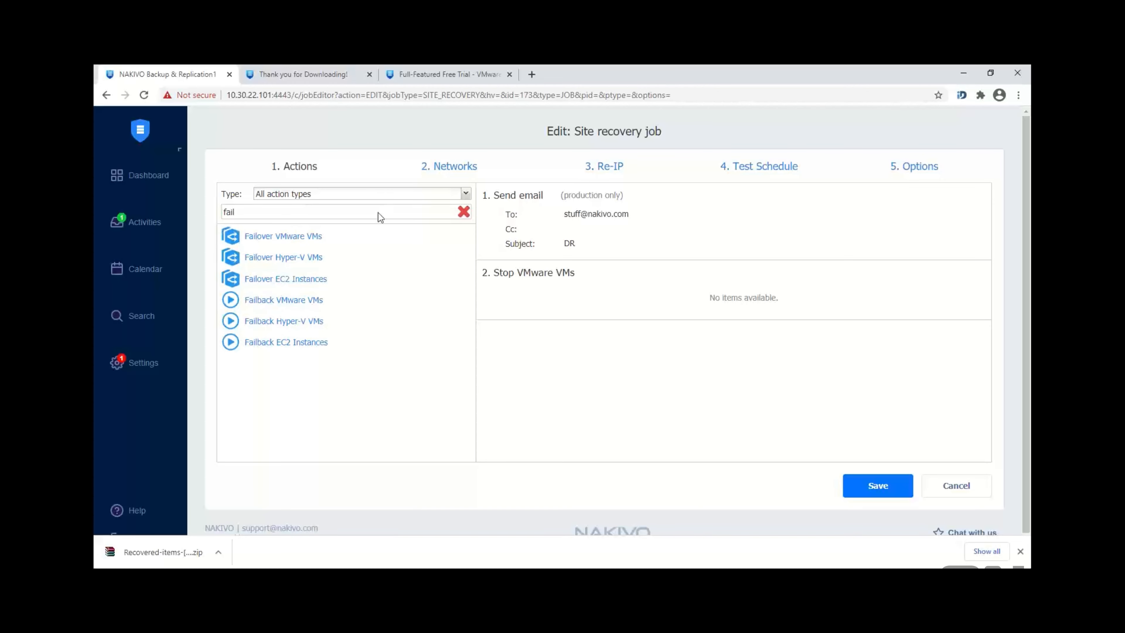
click(268, 241)
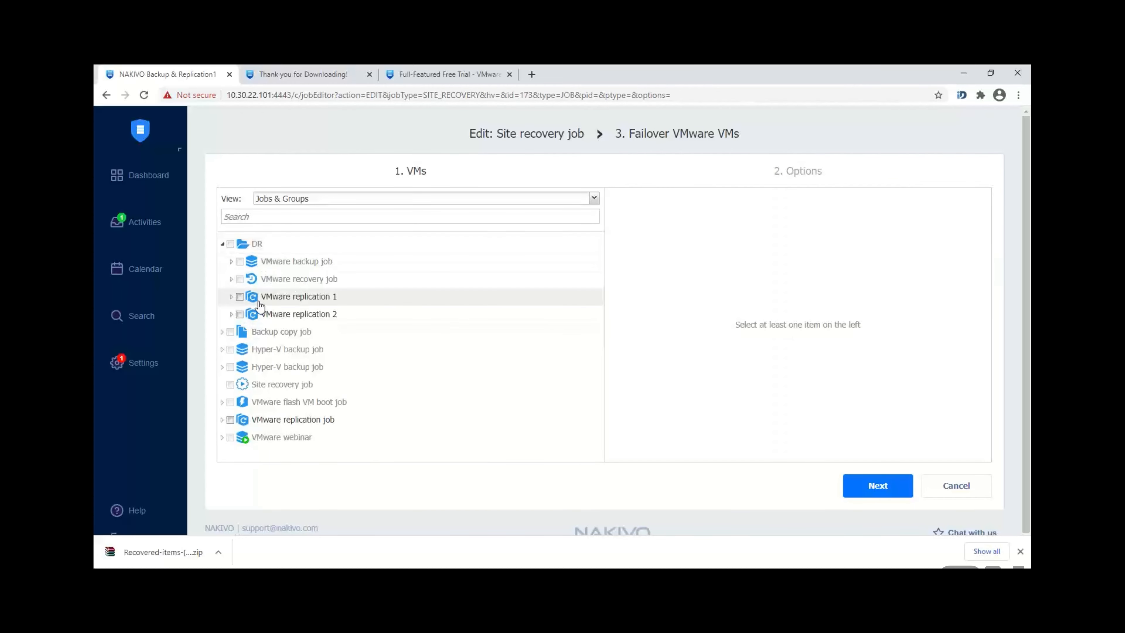
click(240, 297)
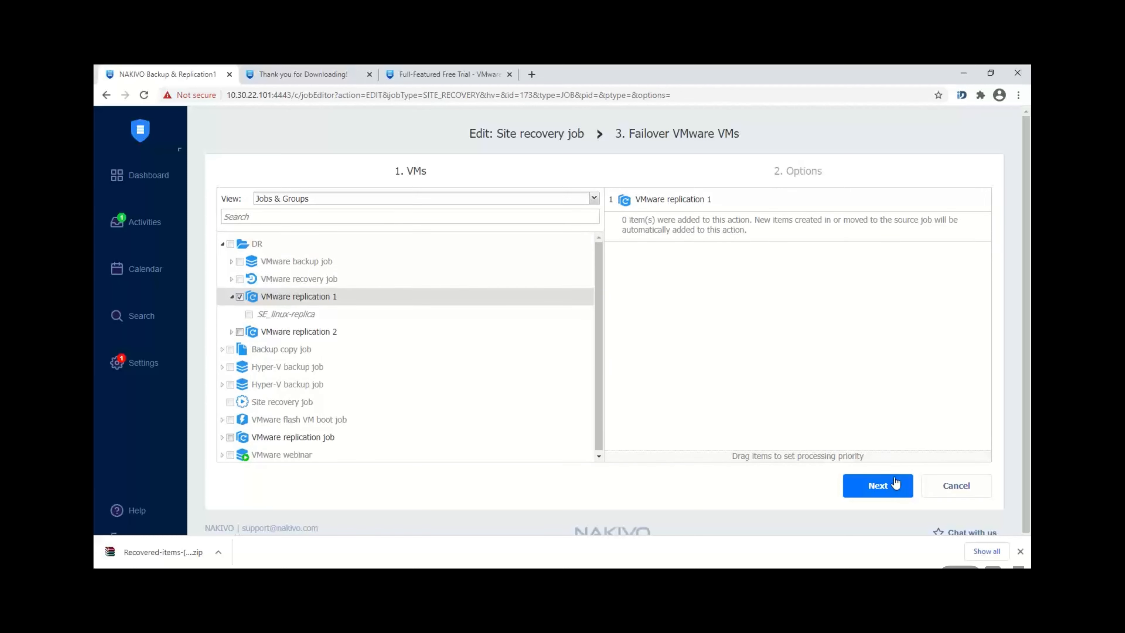
click(887, 488)
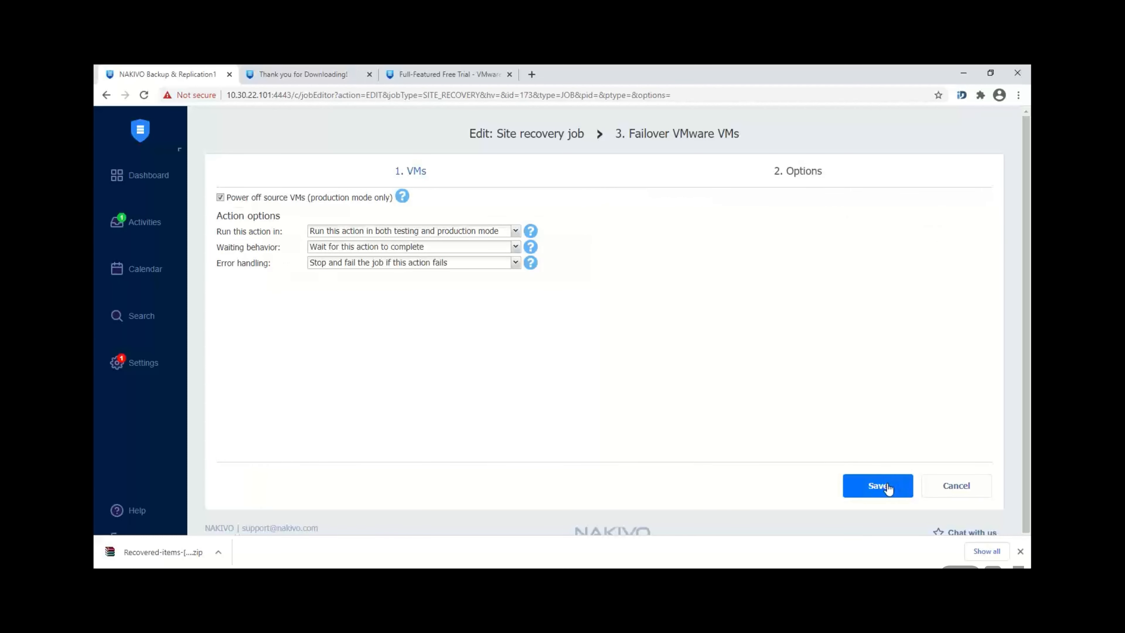
click(888, 488)
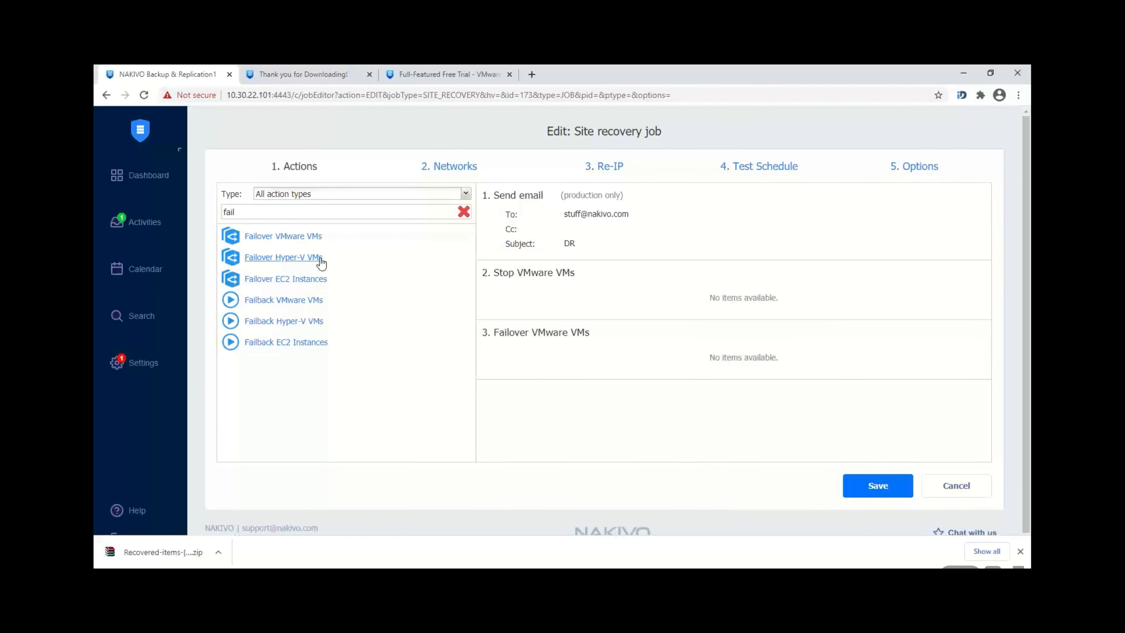
double_click(284, 210)
text(wai)
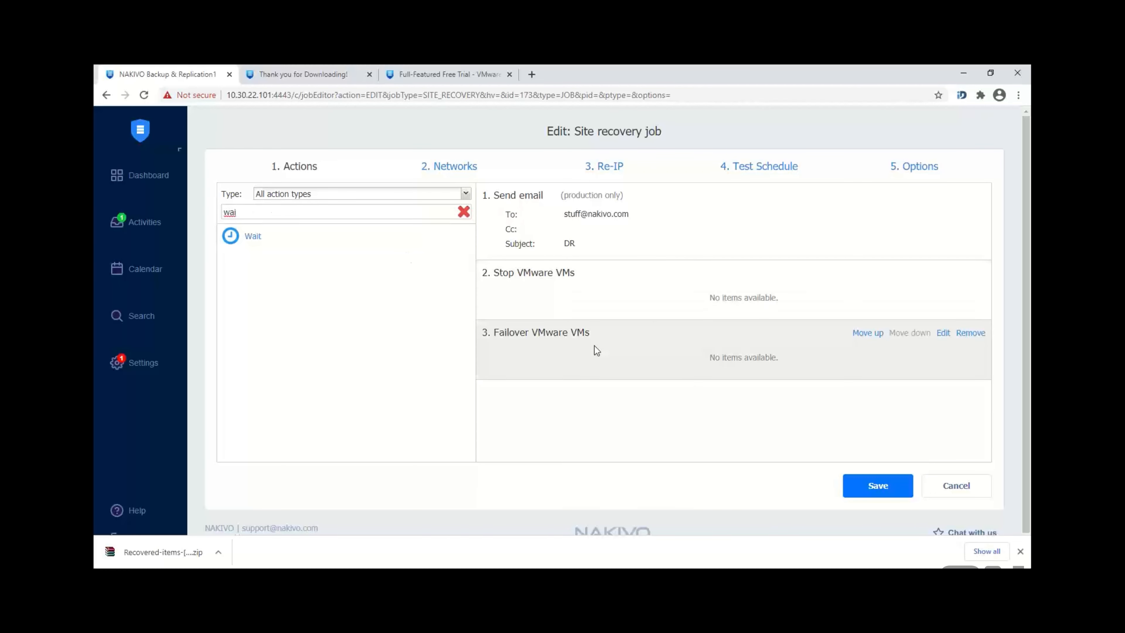
Step: Add a Wait action of 5 minutes, then edit it to wait 3 minutes
click(252, 236)
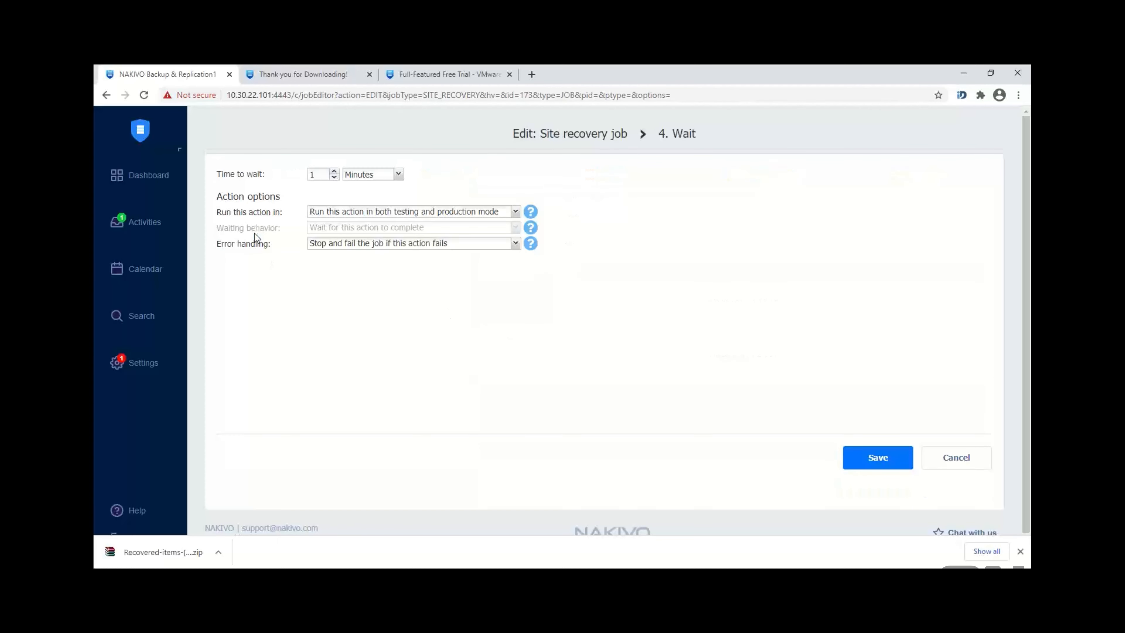
click(327, 175)
text(5)
click(885, 458)
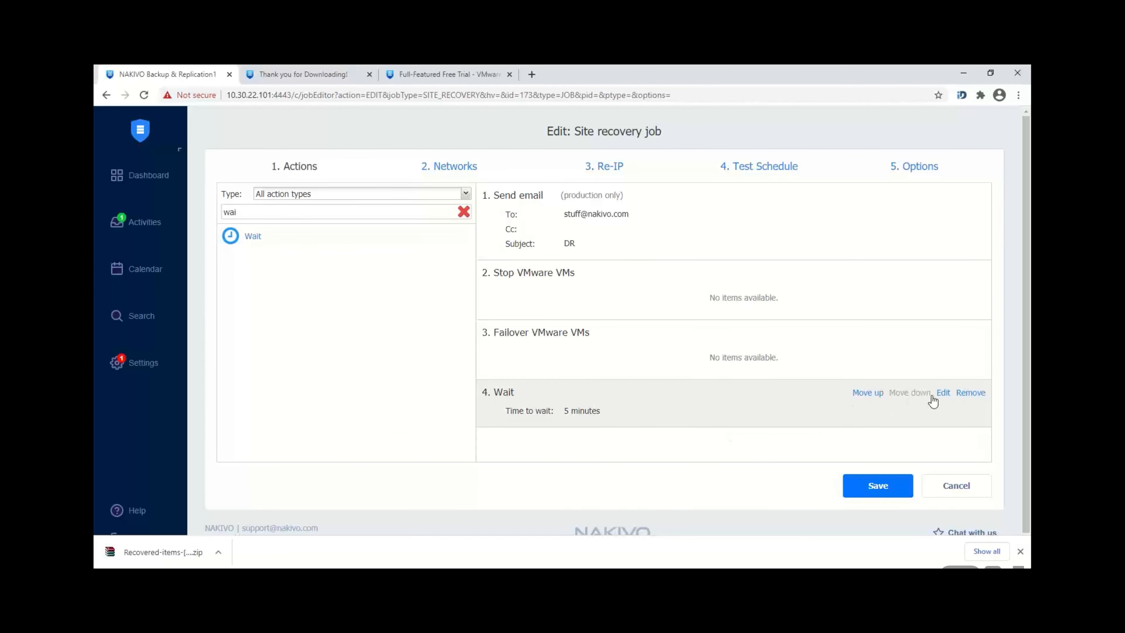
click(943, 392)
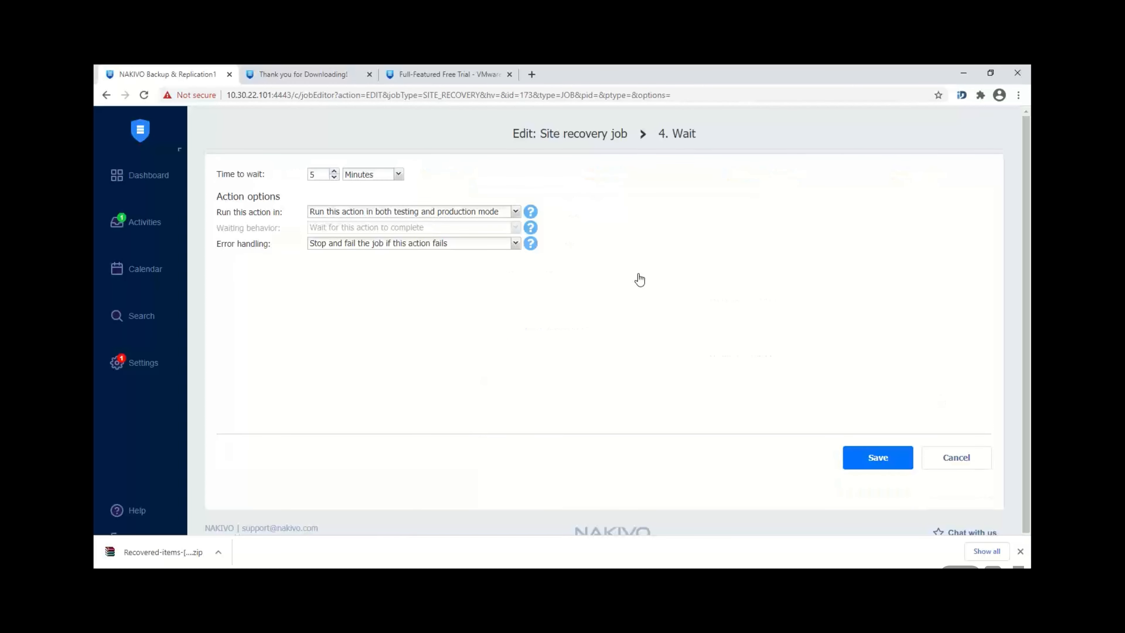
text(3)
click(882, 466)
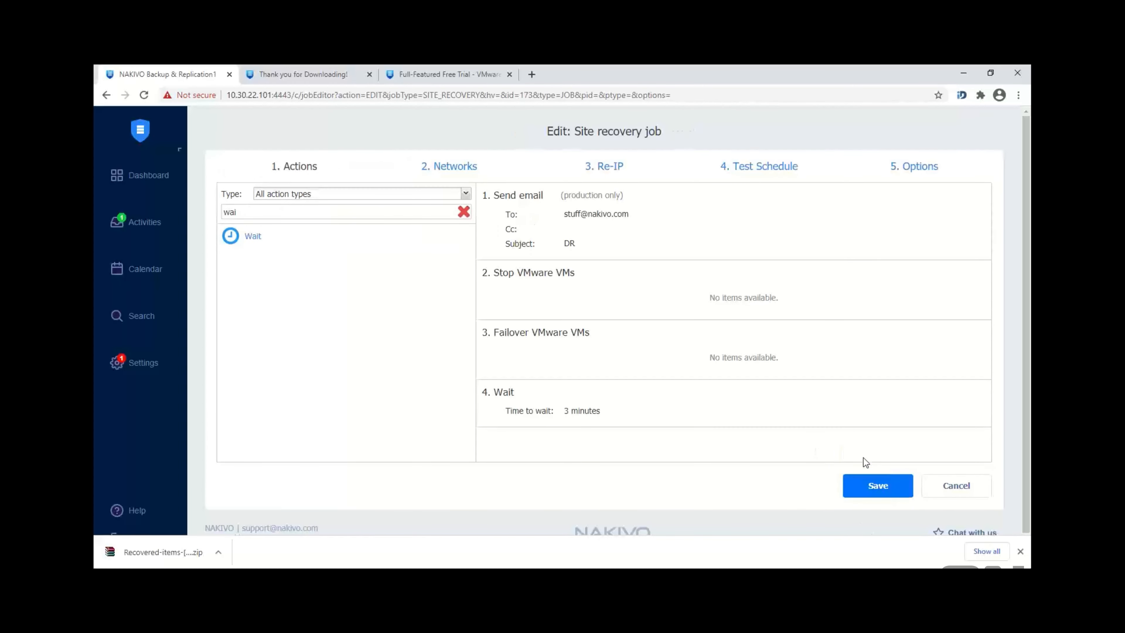
Step: Search actions for 'fa' and add another Failover VMware VMs action
double_click(304, 217)
text(fail)
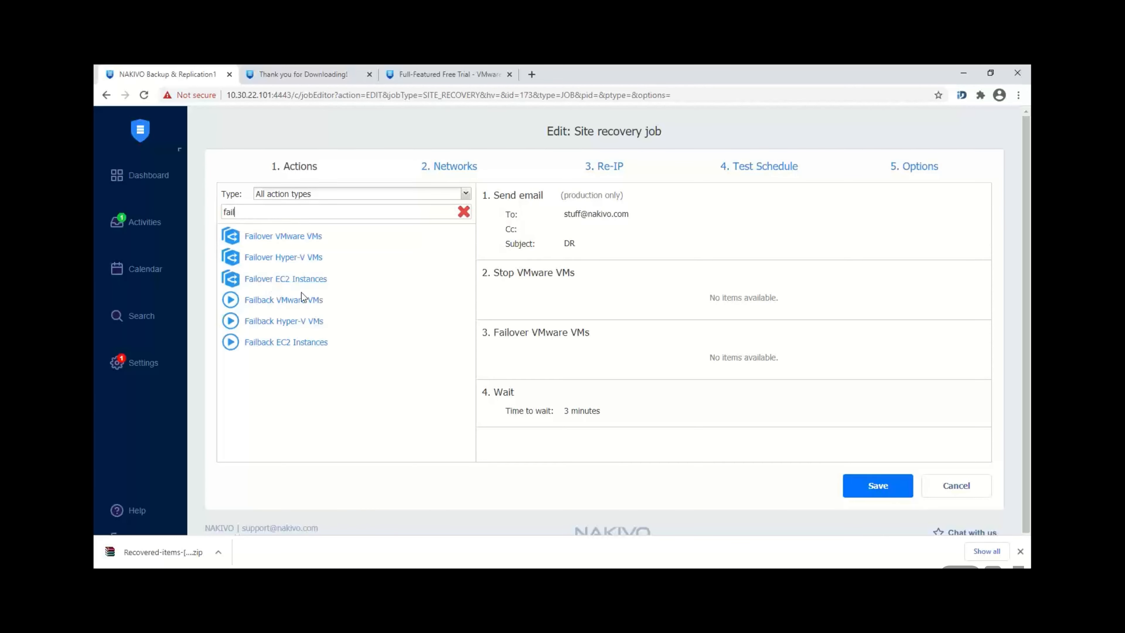
click(275, 239)
Step: Finish the failover action with VMware replication 2, then search actions for 'run'
click(239, 314)
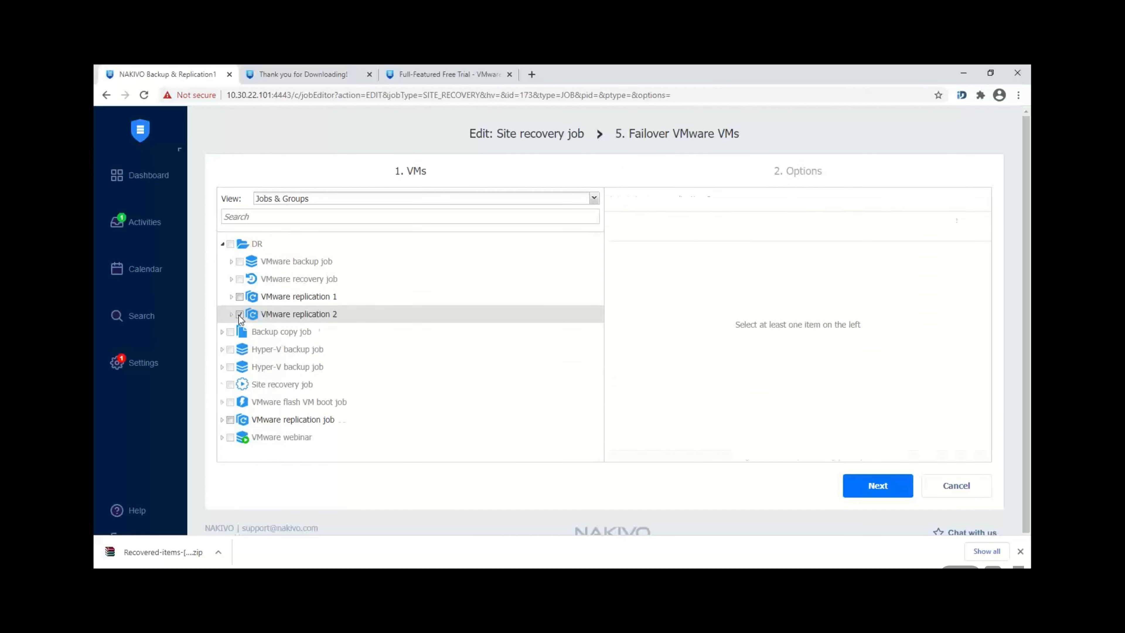
click(878, 497)
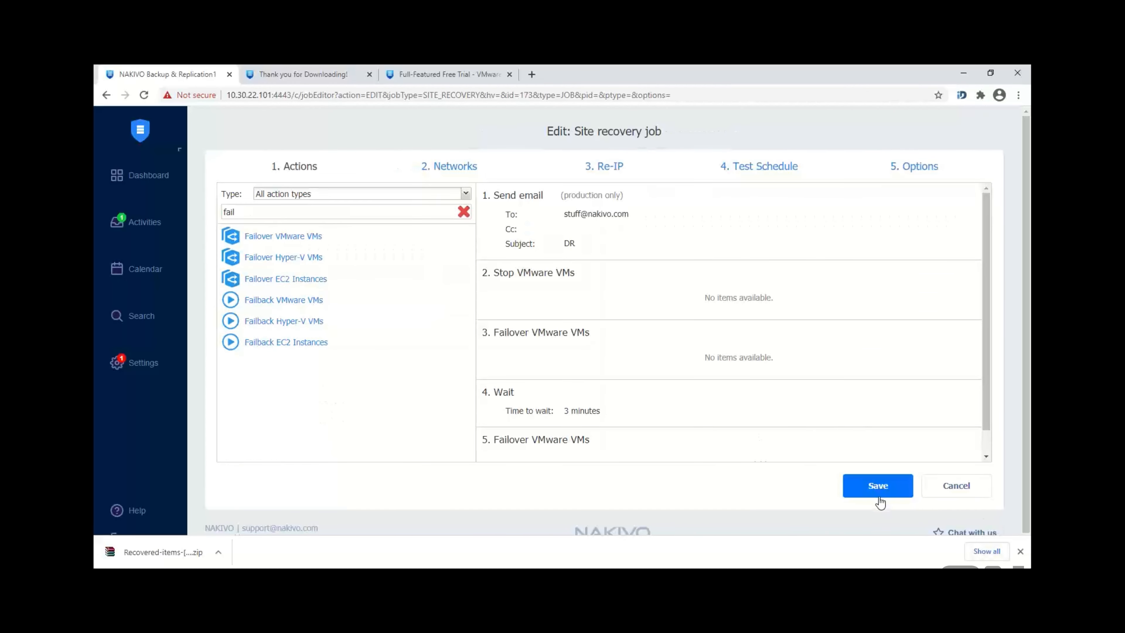
scroll(992, 337, down, 1)
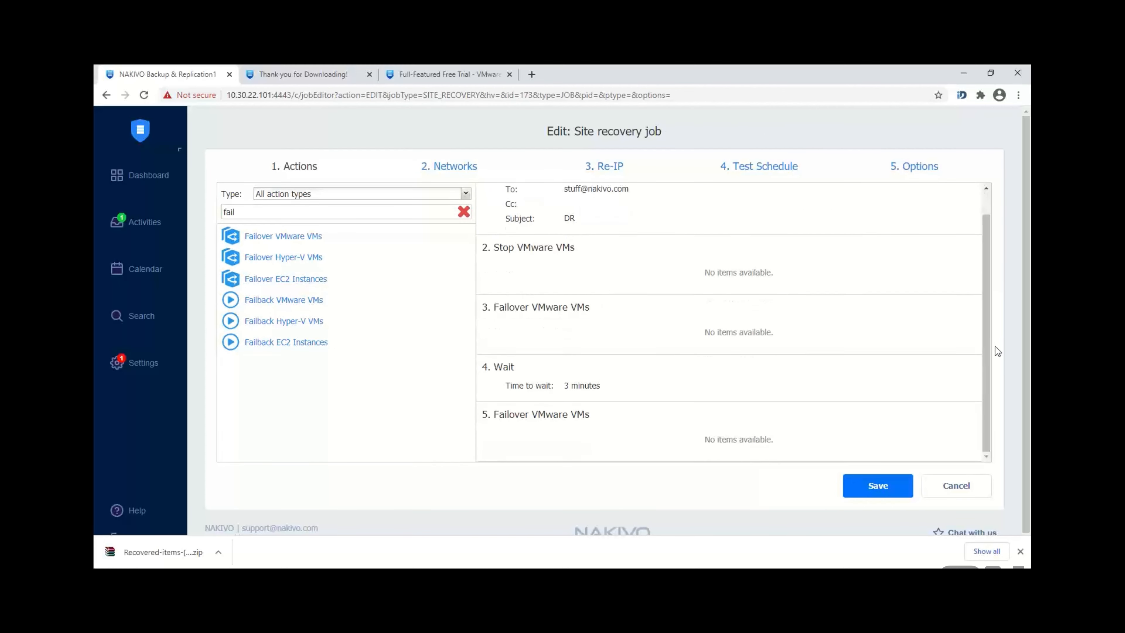
double_click(360, 218)
text(run)
Step: Add and save a Run jobs action that runs VMware recovery job
click(256, 240)
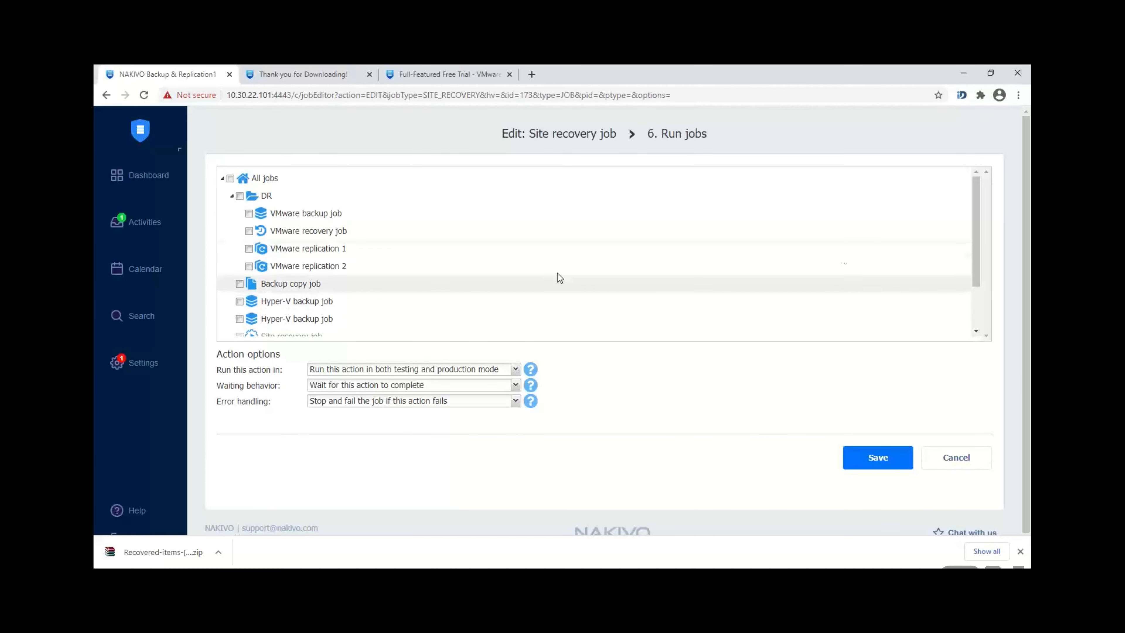
mouse_move(974, 214)
mouse_down()
mouse_move(975, 262)
mouse_move(969, 212)
mouse_up()
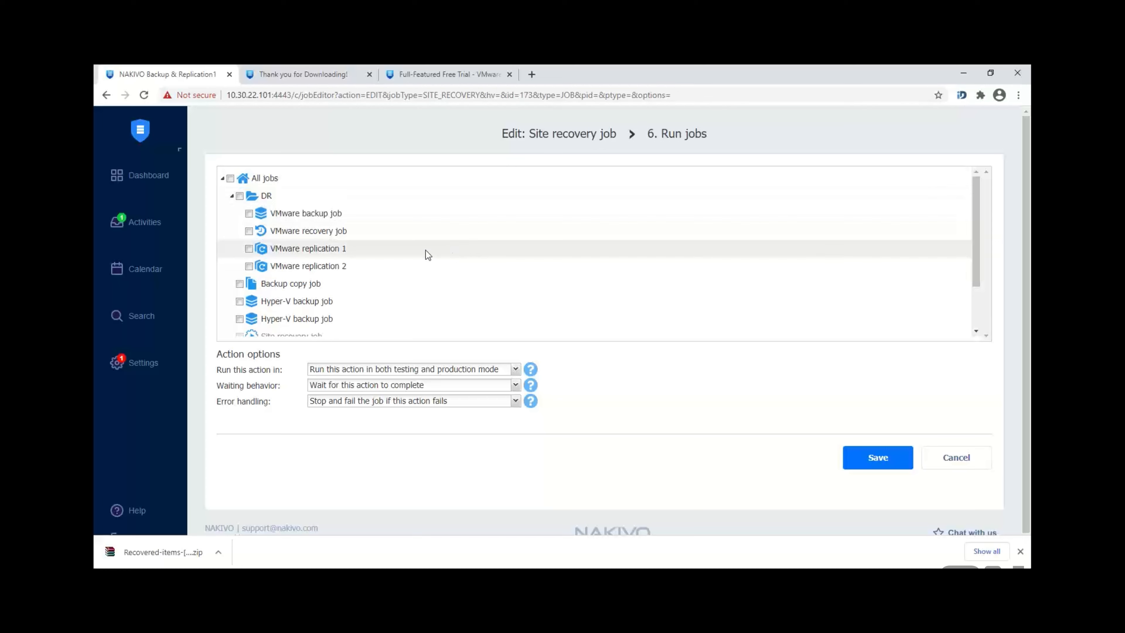
click(249, 231)
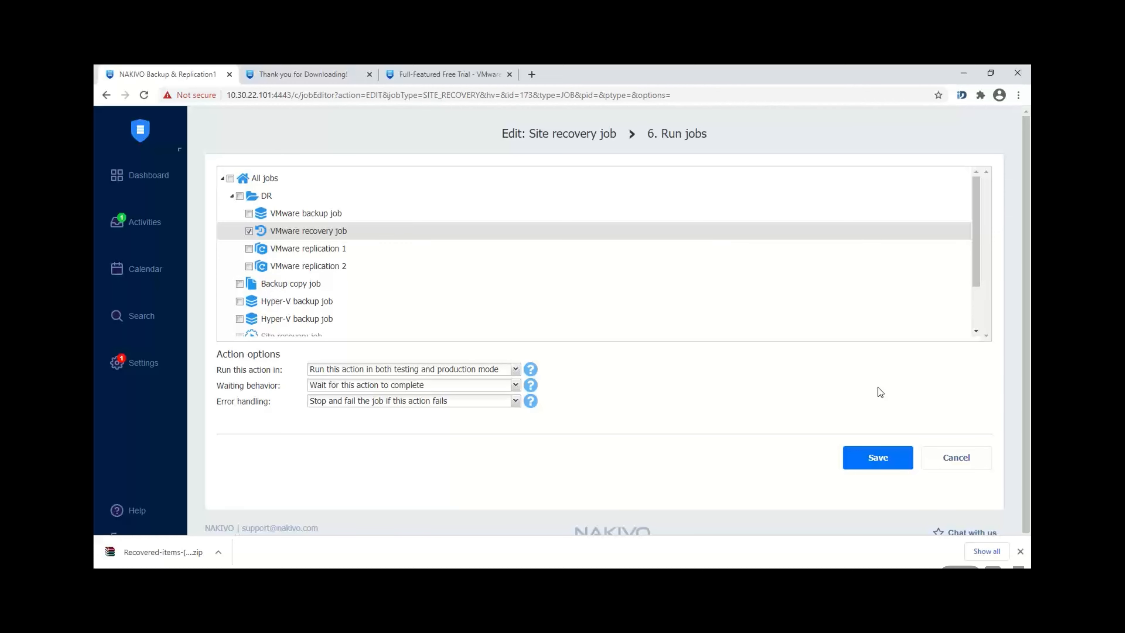
click(878, 458)
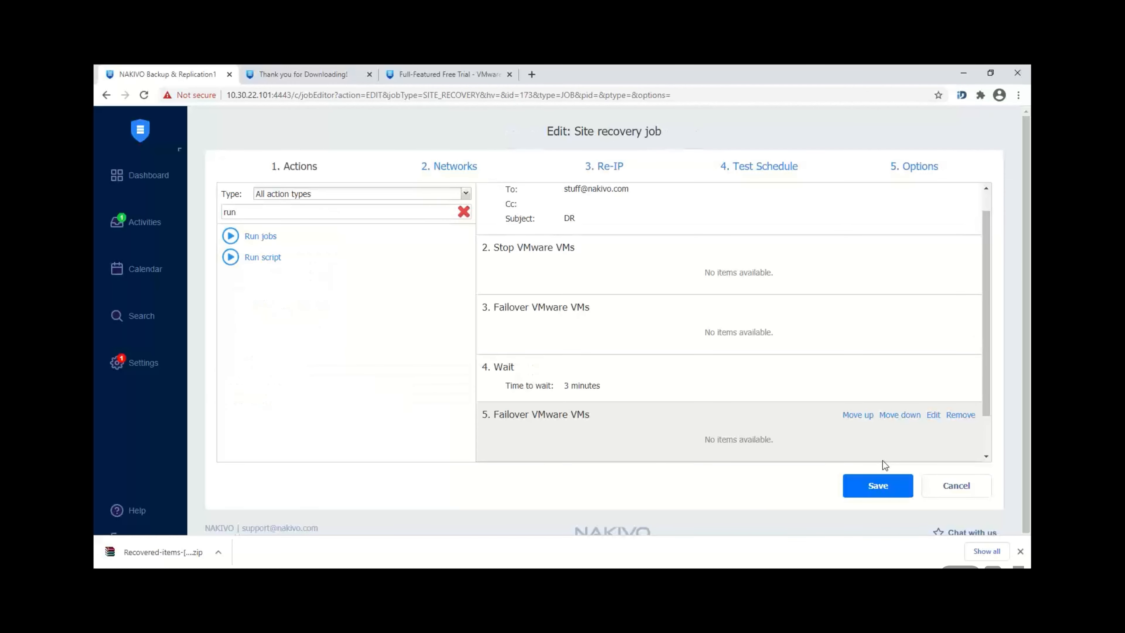
drag(987, 361, 964, 254)
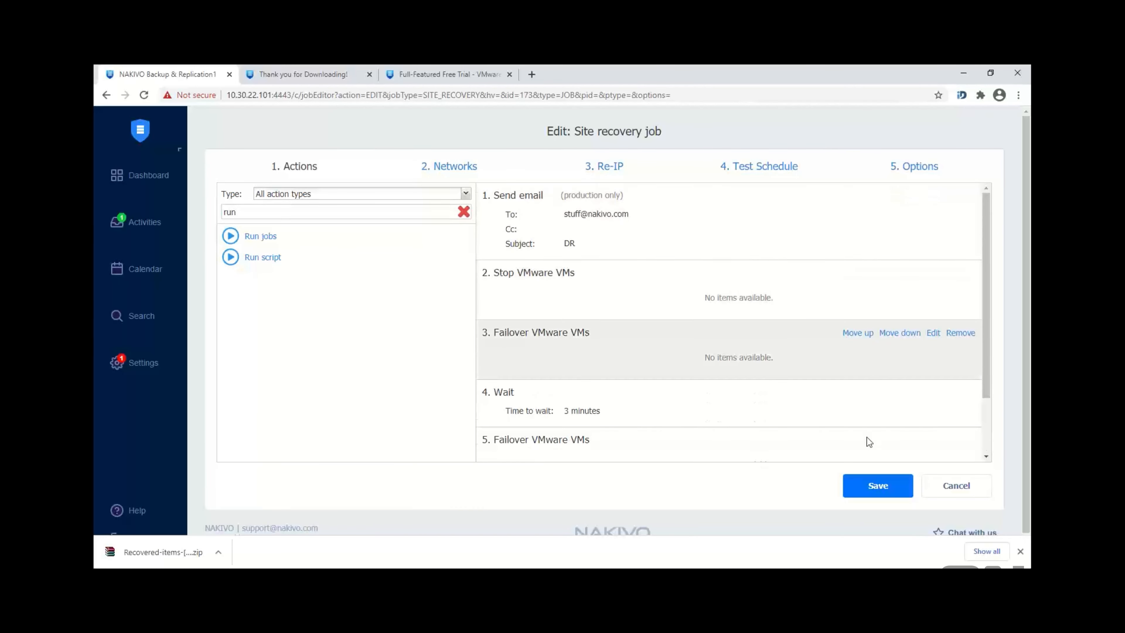
Step: In the Networks step, enable network mapping and add a mapping with source network 10.30.21.0
click(445, 167)
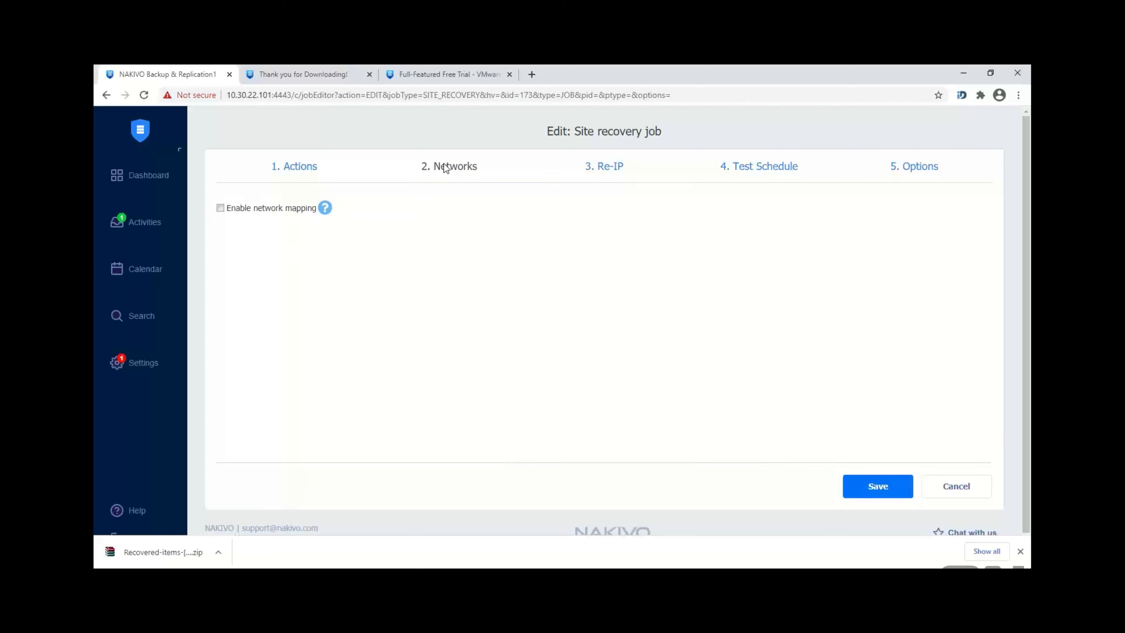
click(220, 207)
click(381, 231)
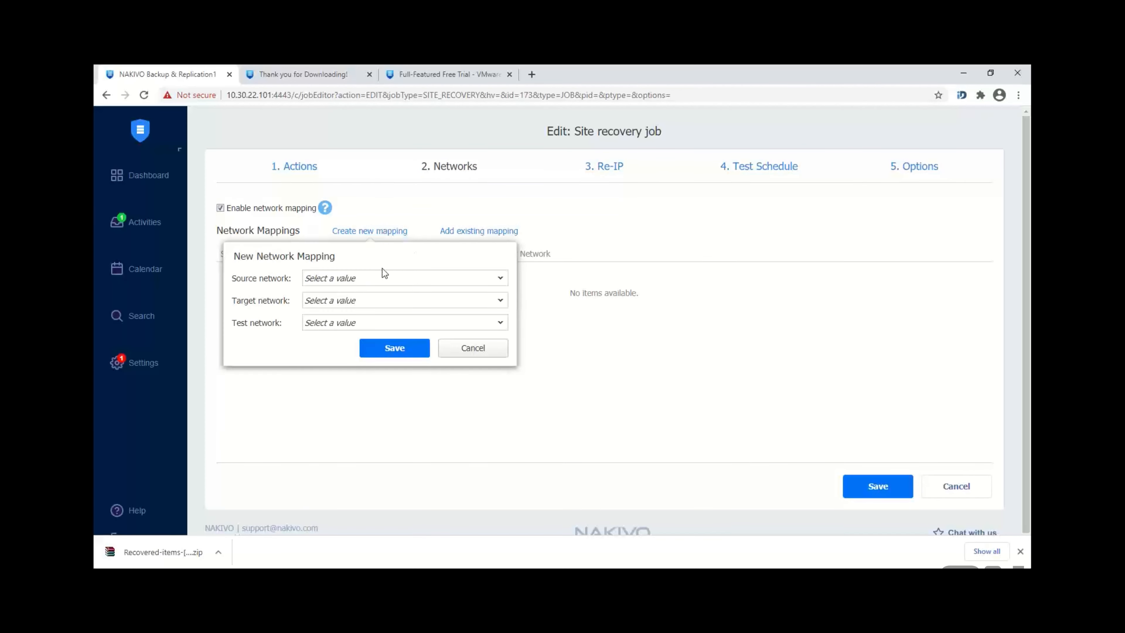
click(336, 280)
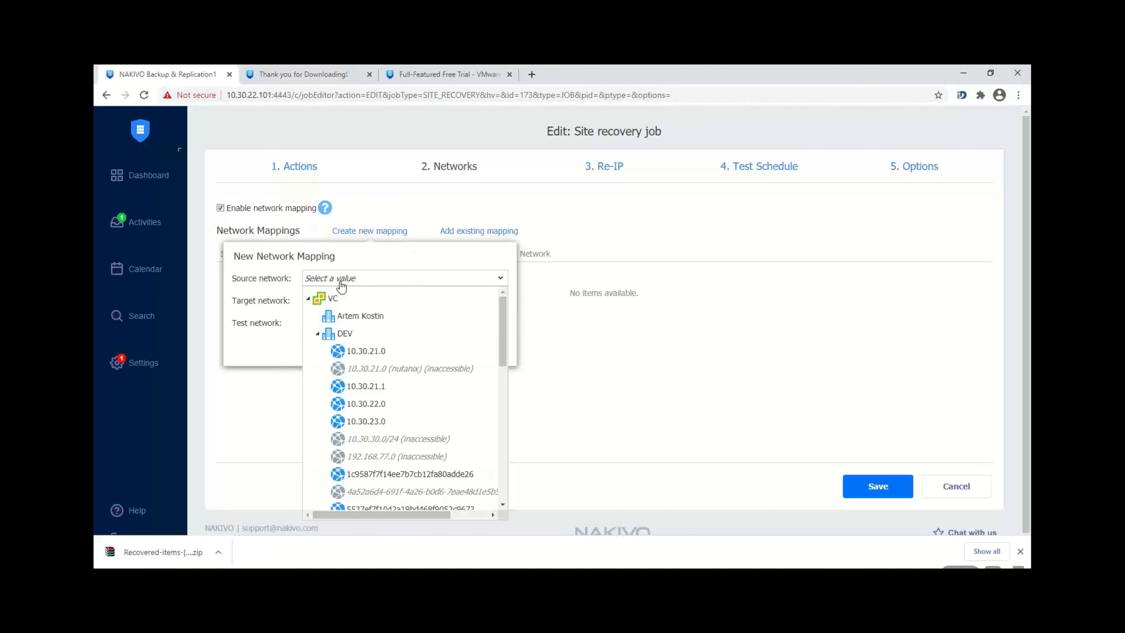
click(403, 352)
Step: Map it to target 10.30.22.0, test on a temporary isolated network, and save the mapping
click(334, 304)
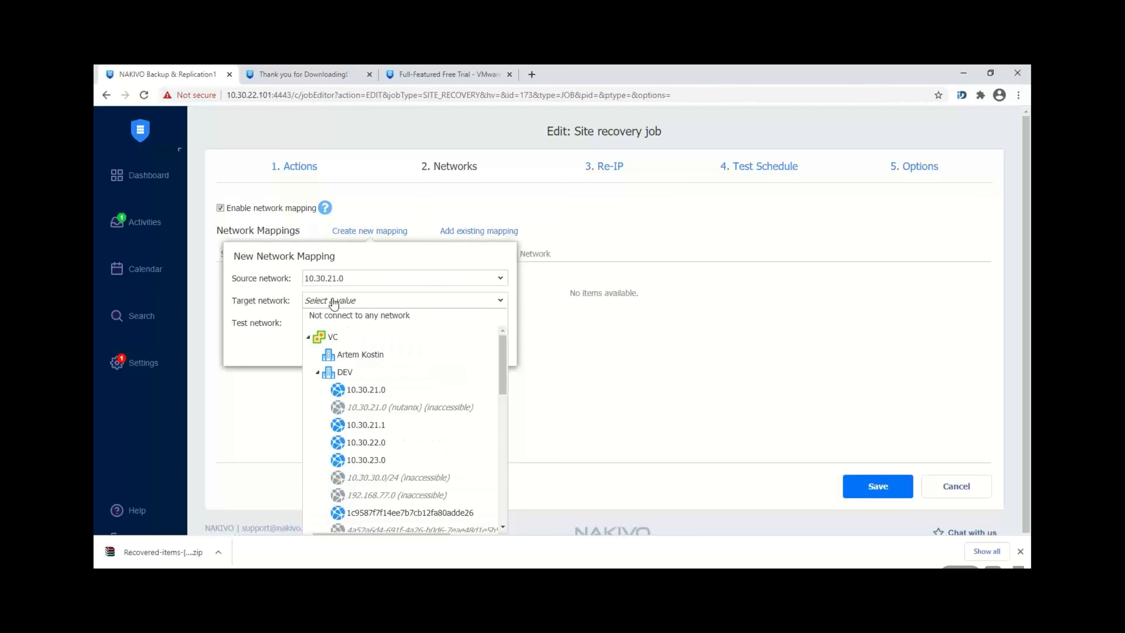
click(353, 283)
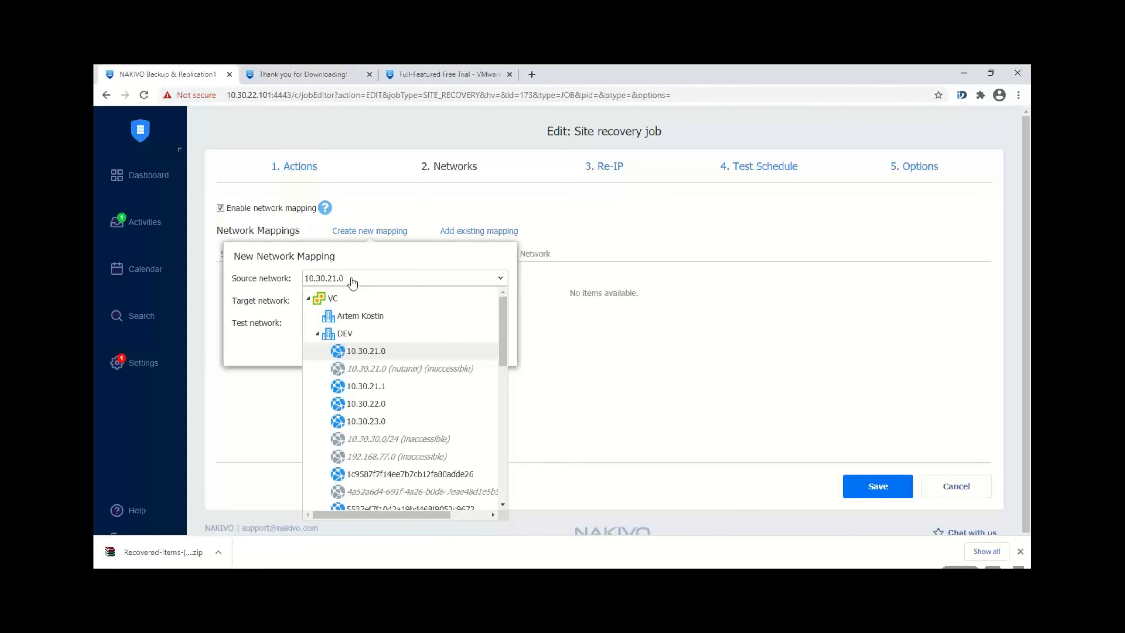
click(346, 351)
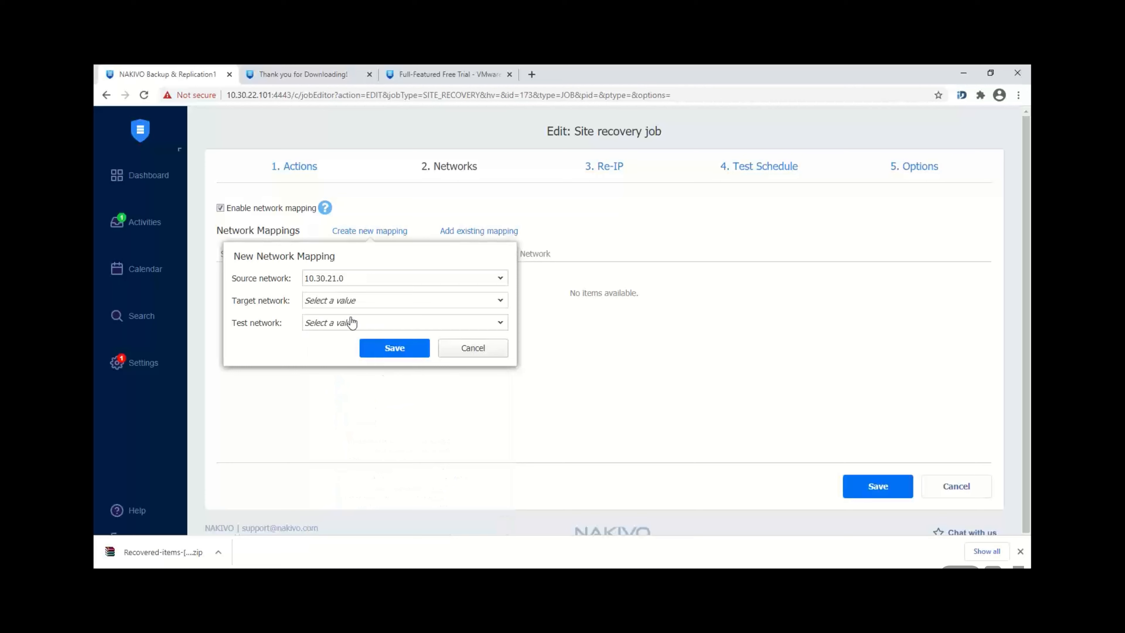
click(334, 305)
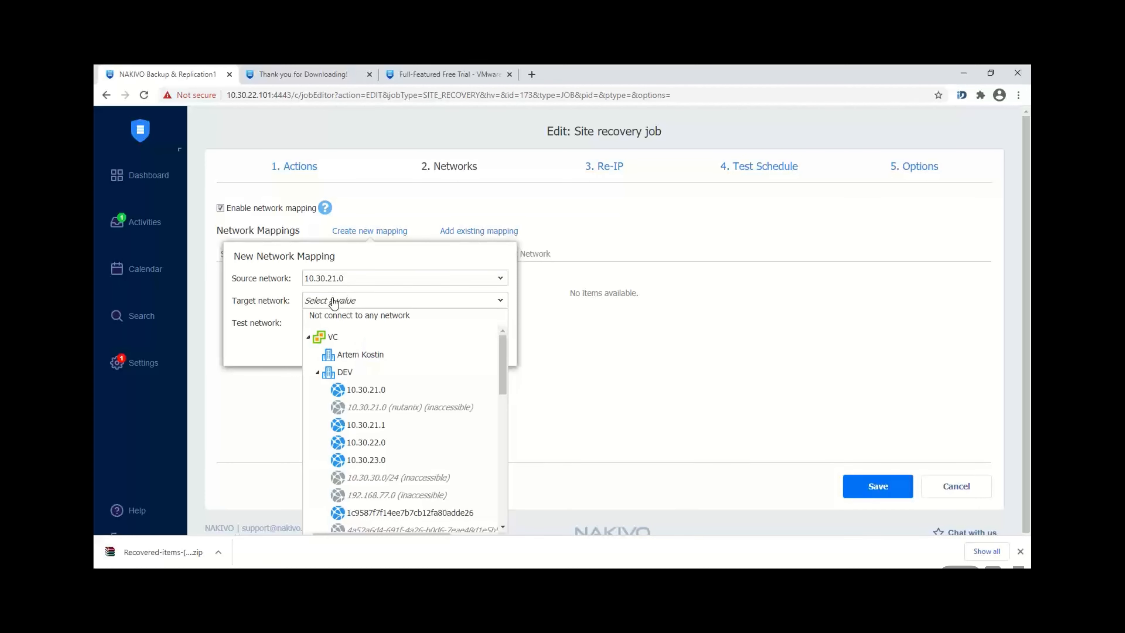
click(398, 445)
click(326, 326)
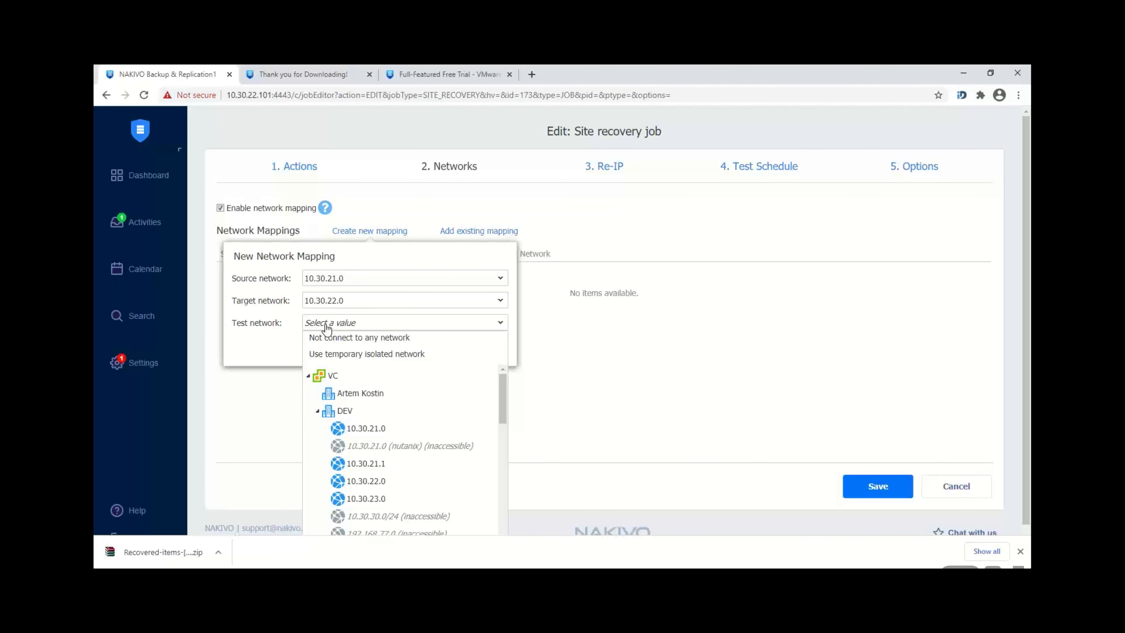
click(347, 356)
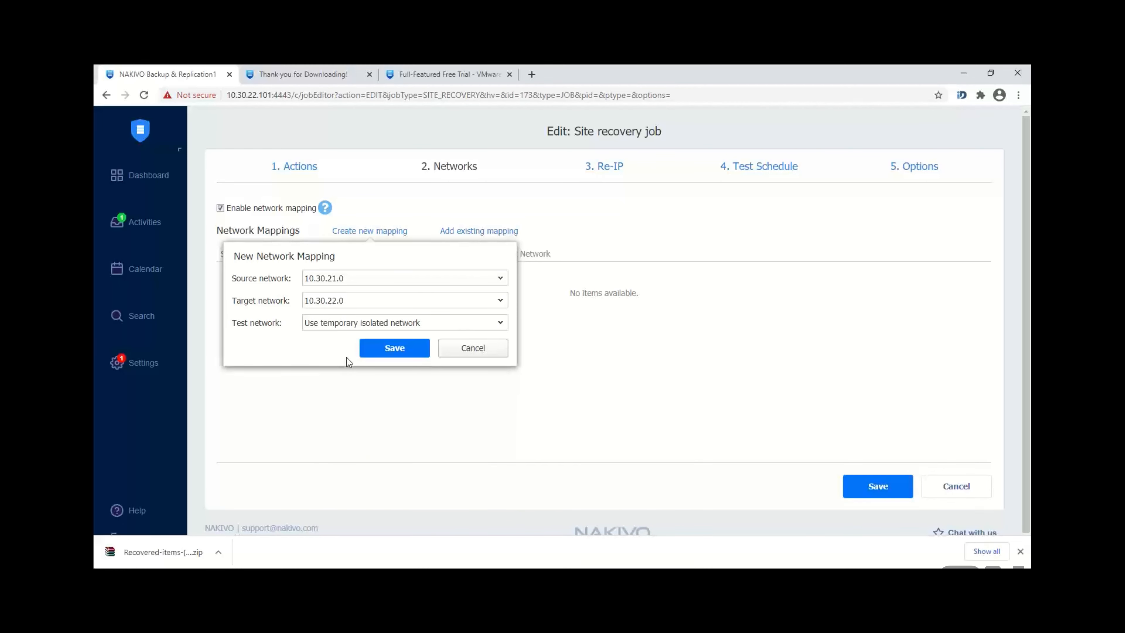
click(386, 353)
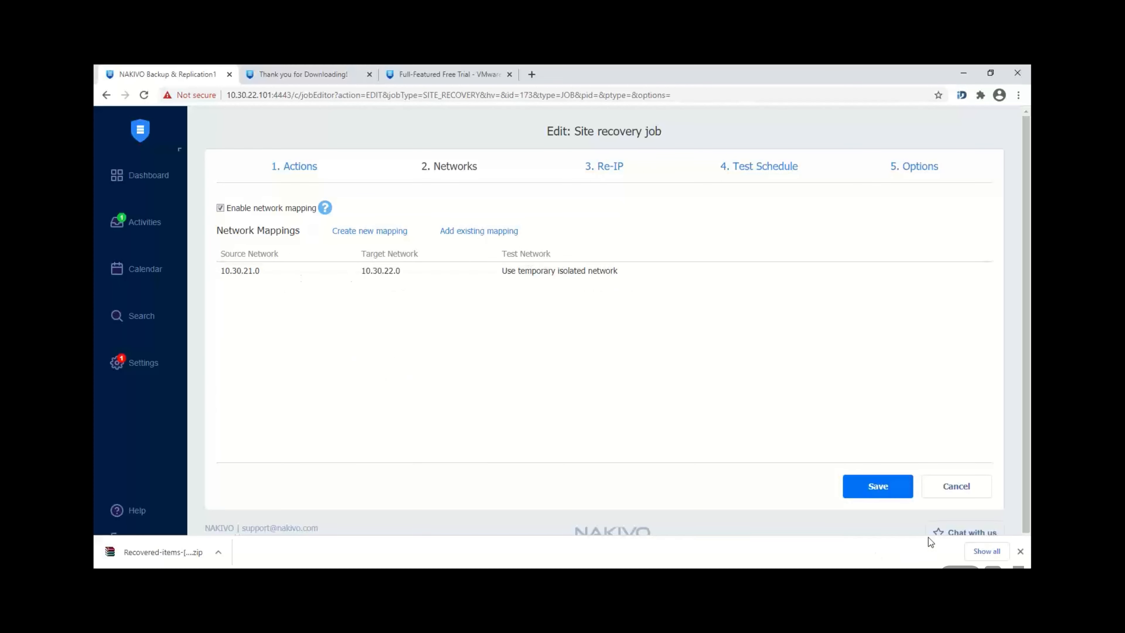
Step: Enable Re-IP and start a new Re-IP rule, reviewing its Source and Target Settings
click(625, 172)
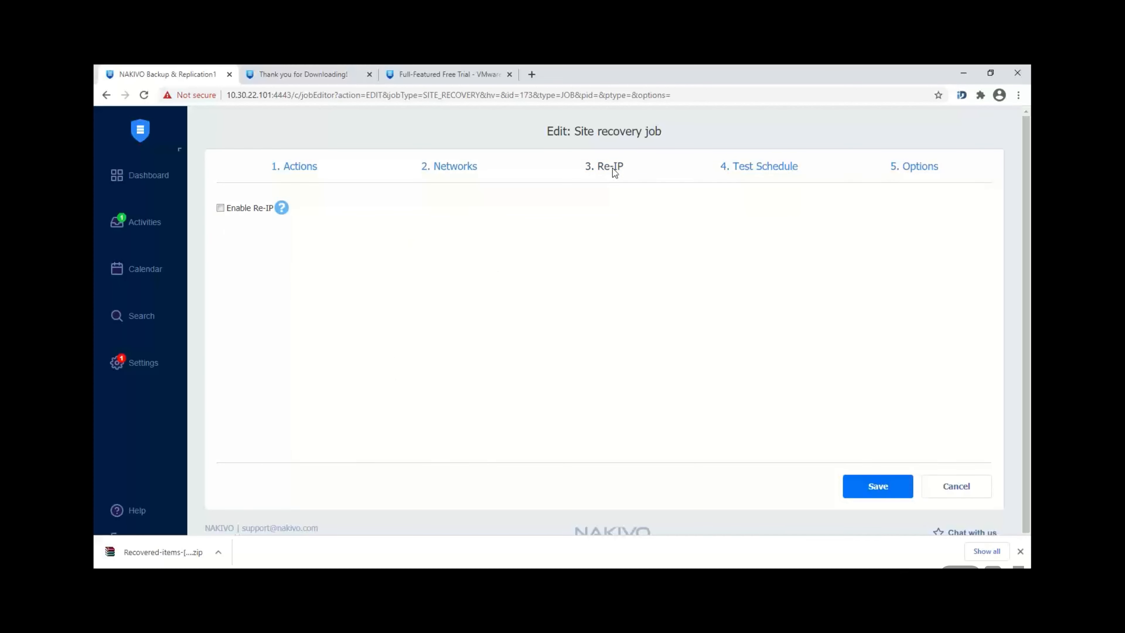
click(221, 208)
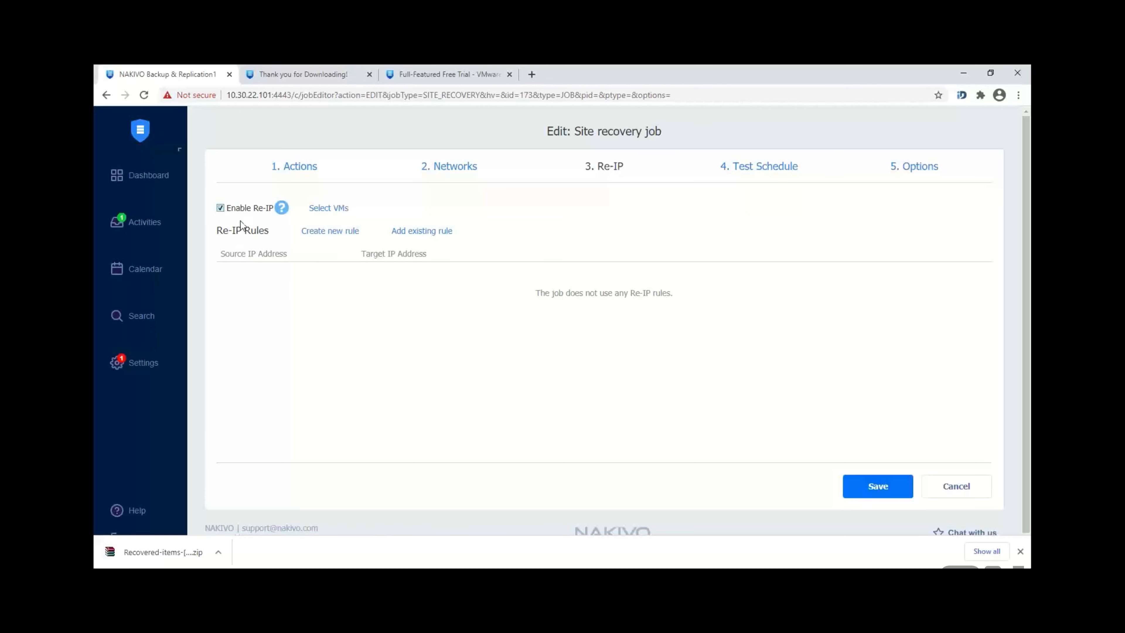
click(335, 236)
drag(212, 276, 271, 282)
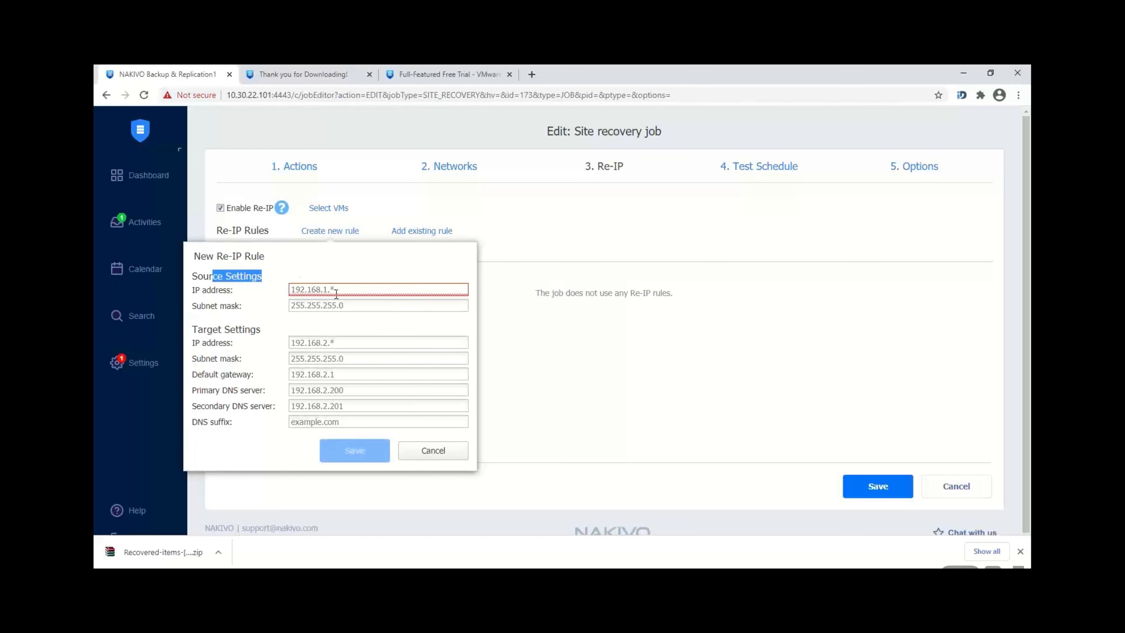
click(213, 325)
drag(213, 326, 256, 333)
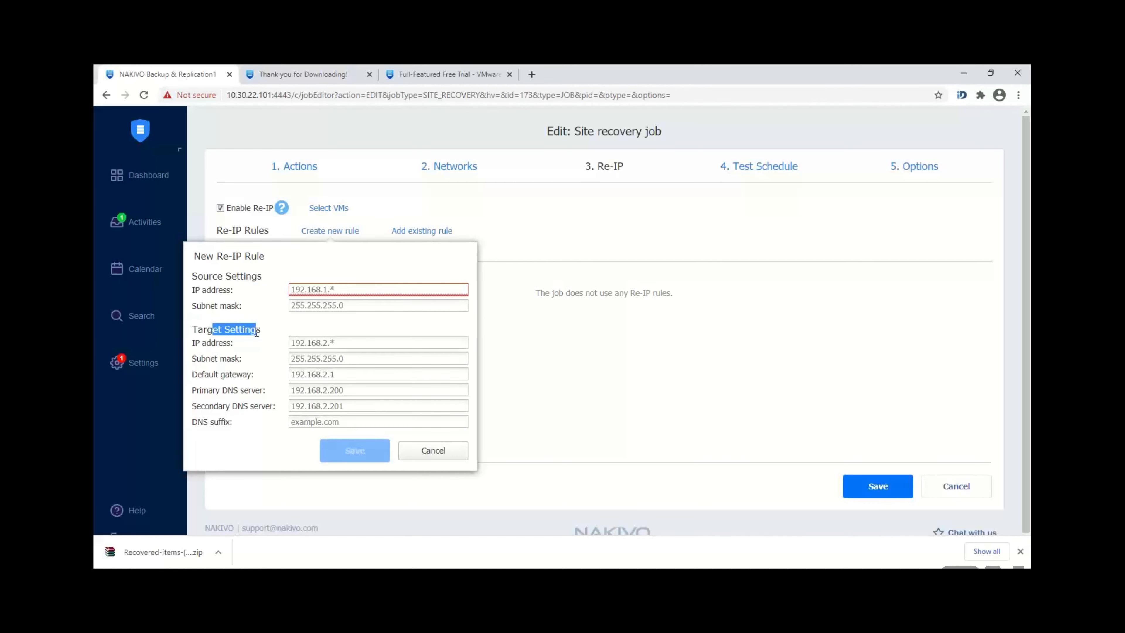
Step: Cancel the Re-IP rule, disable Re-IP again, and save the site recovery job
click(676, 412)
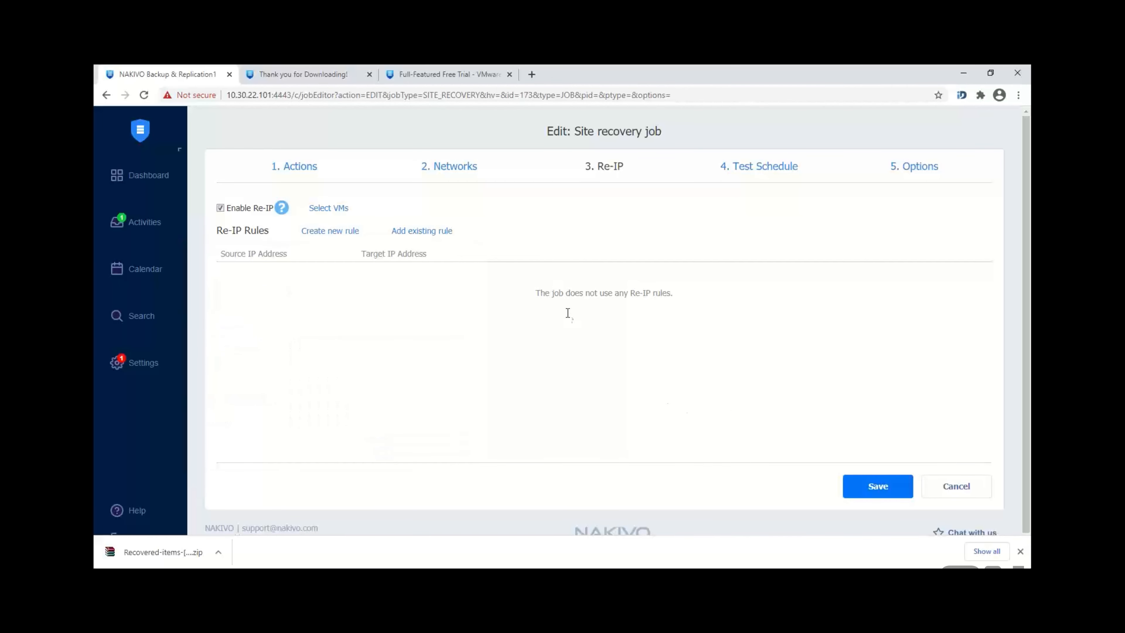
click(251, 208)
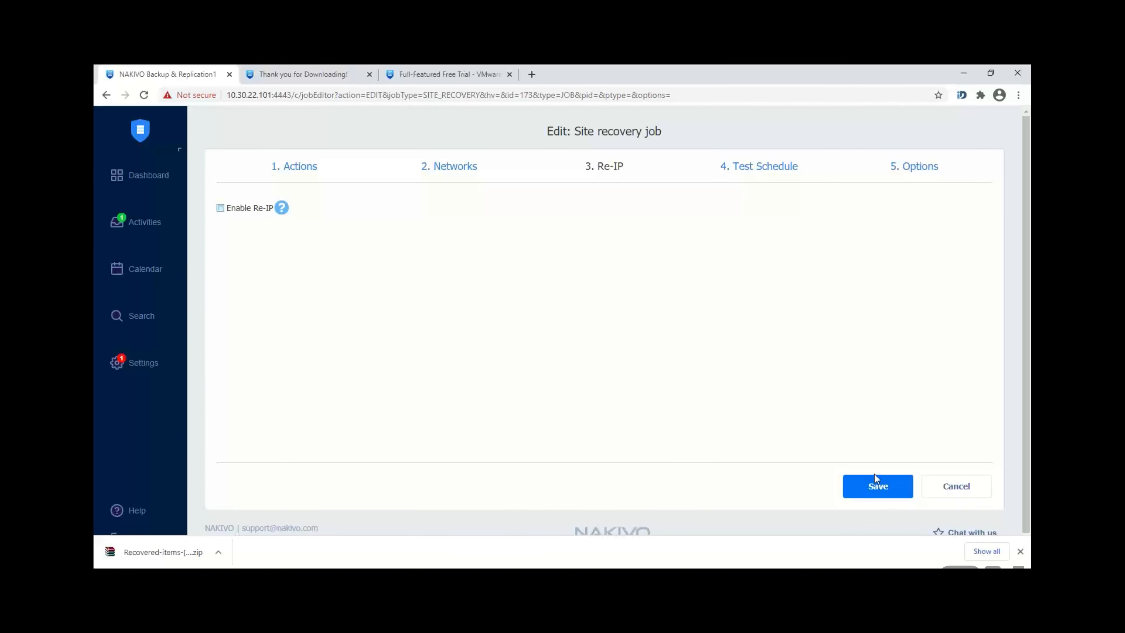
click(876, 486)
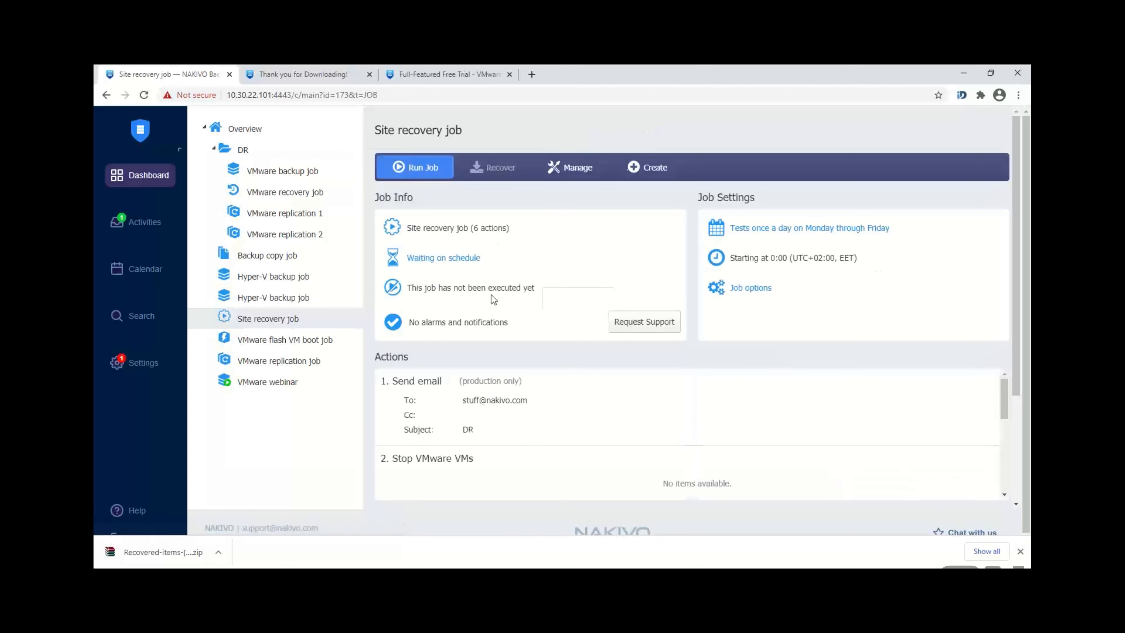
Step: Edit the Site recovery job to test only on Sunday with a 20-minute recovery time objective, then save
right_click(298, 320)
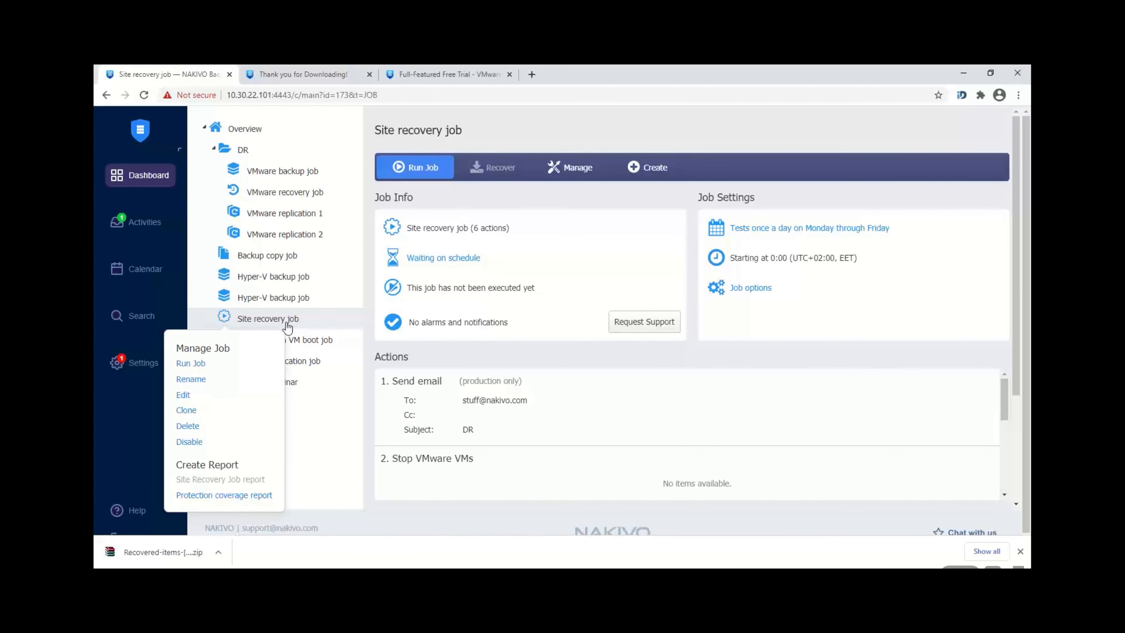
click(184, 396)
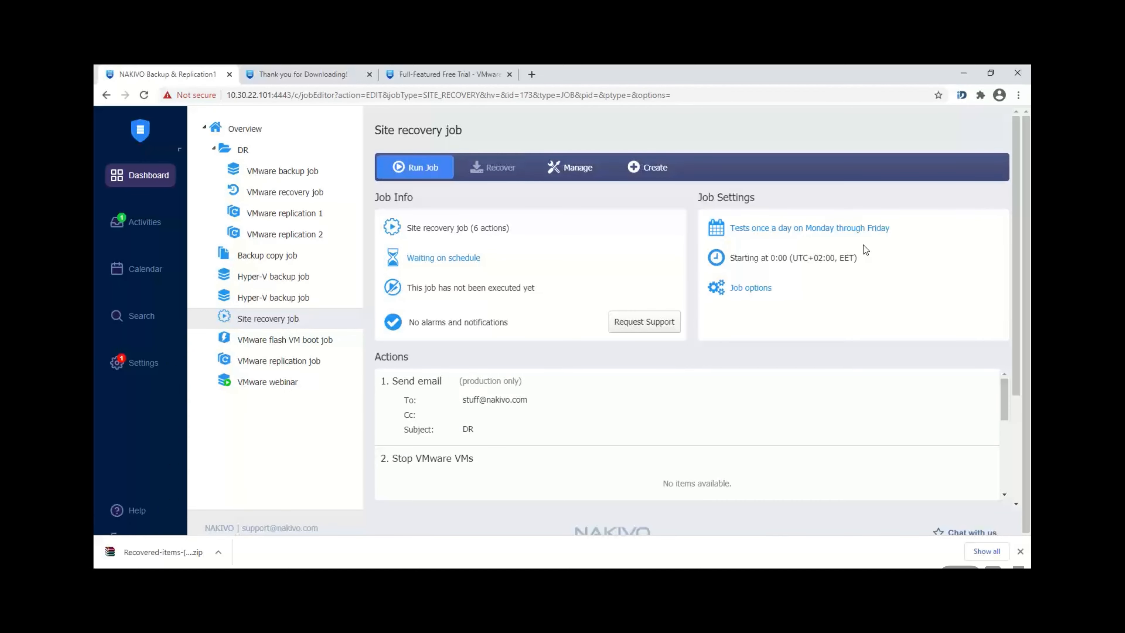
click(769, 170)
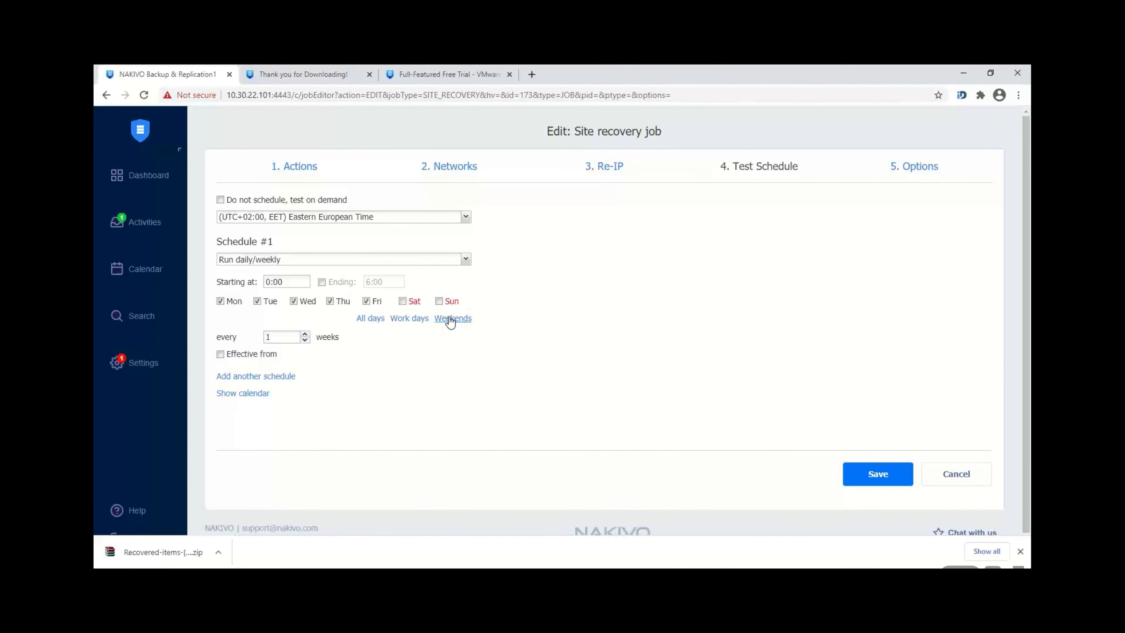
click(403, 302)
click(908, 171)
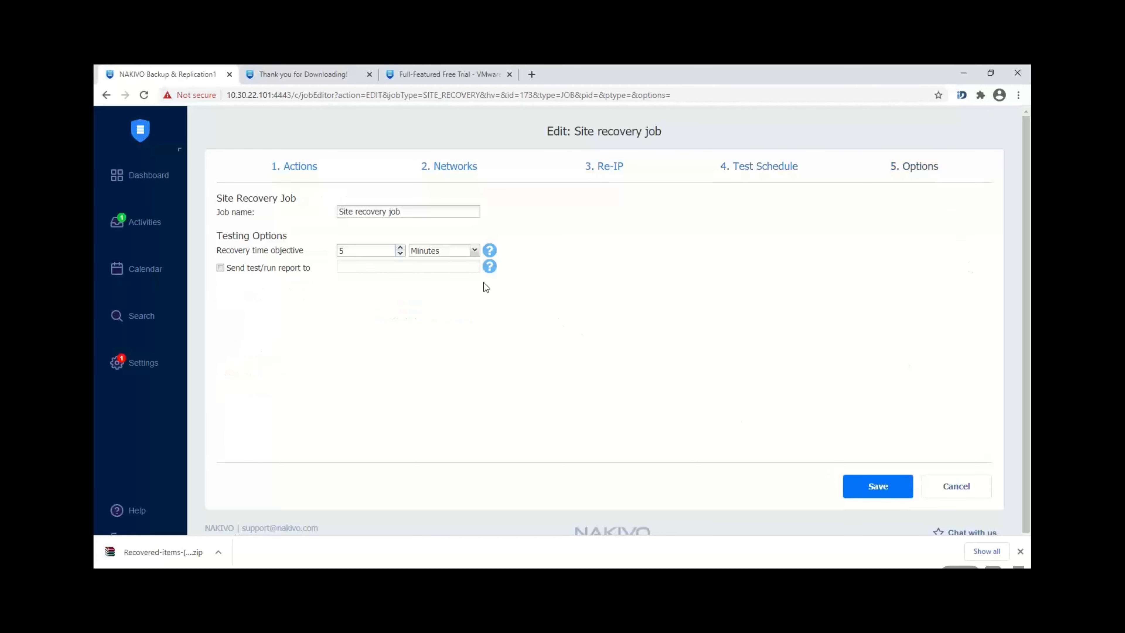
text(20)
click(858, 487)
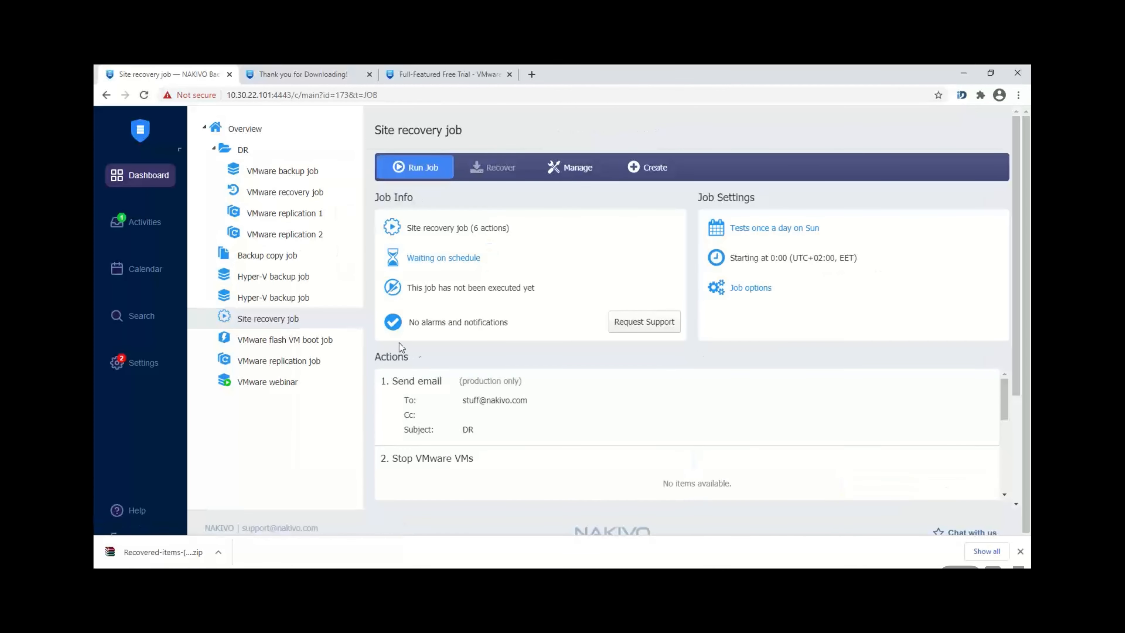
Step: Show the Run site recovery job dialog's failover types, dismiss it, and close the download bar
right_click(312, 322)
click(195, 364)
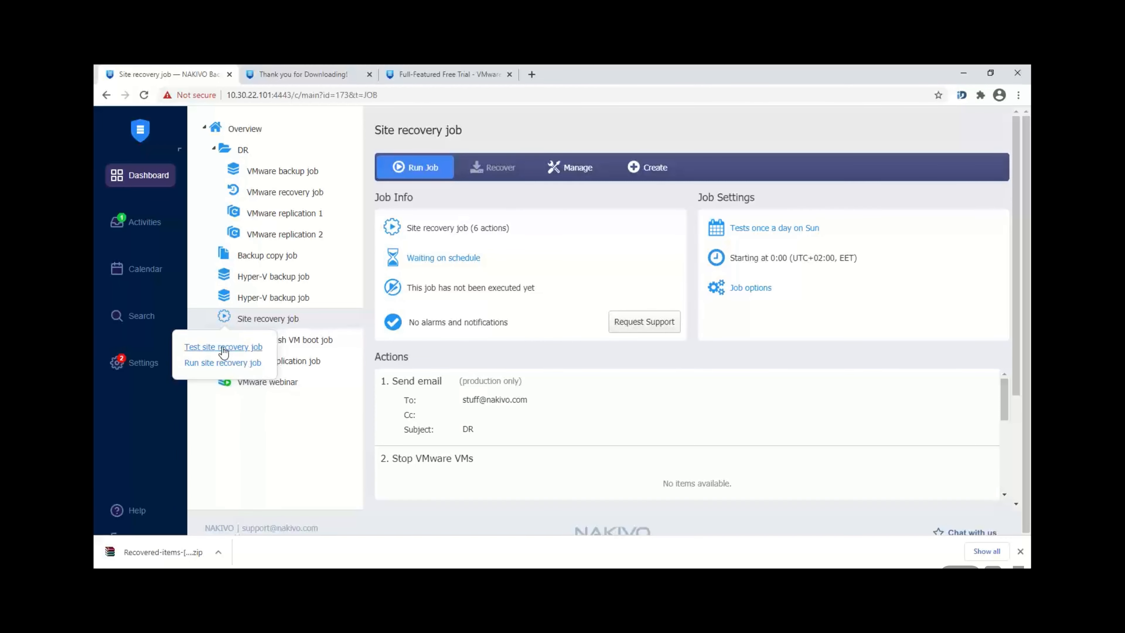
click(231, 364)
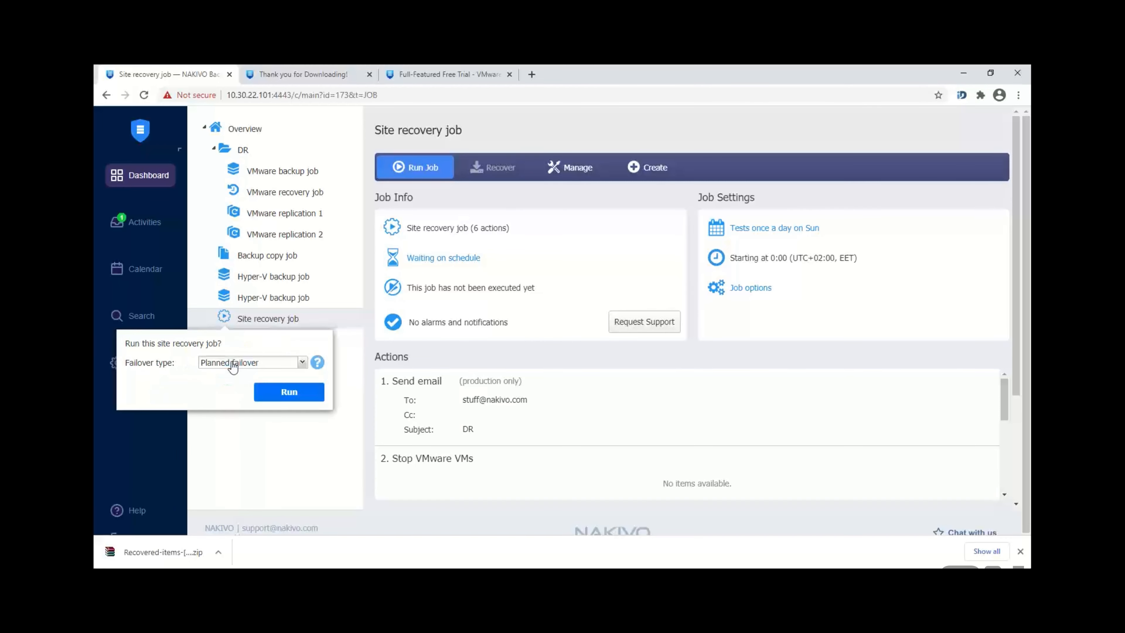
click(253, 367)
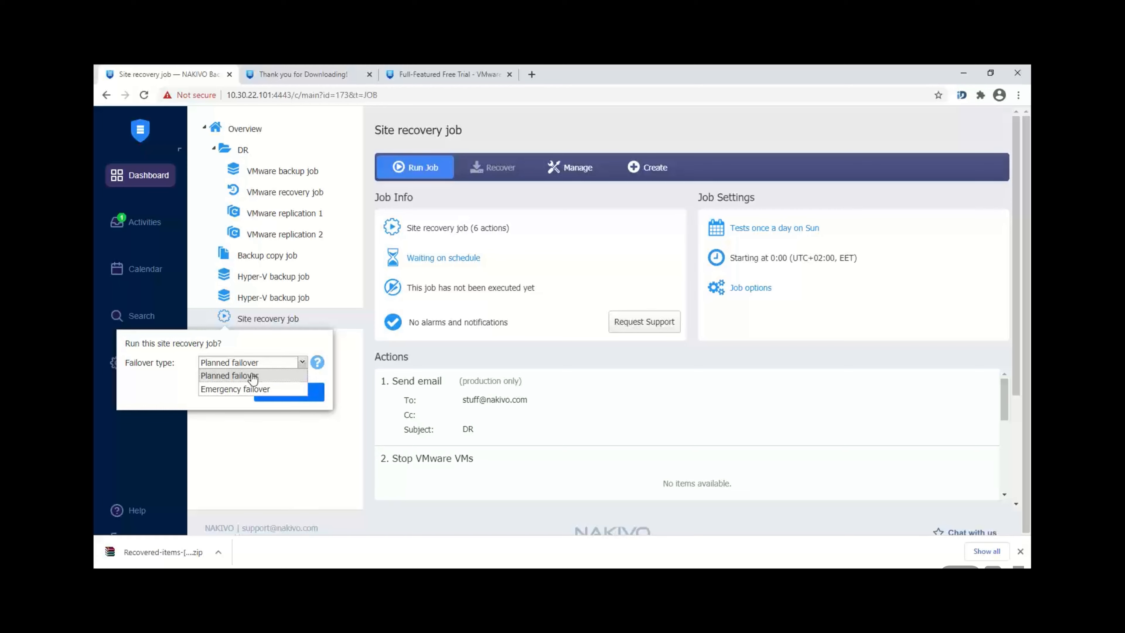
click(271, 498)
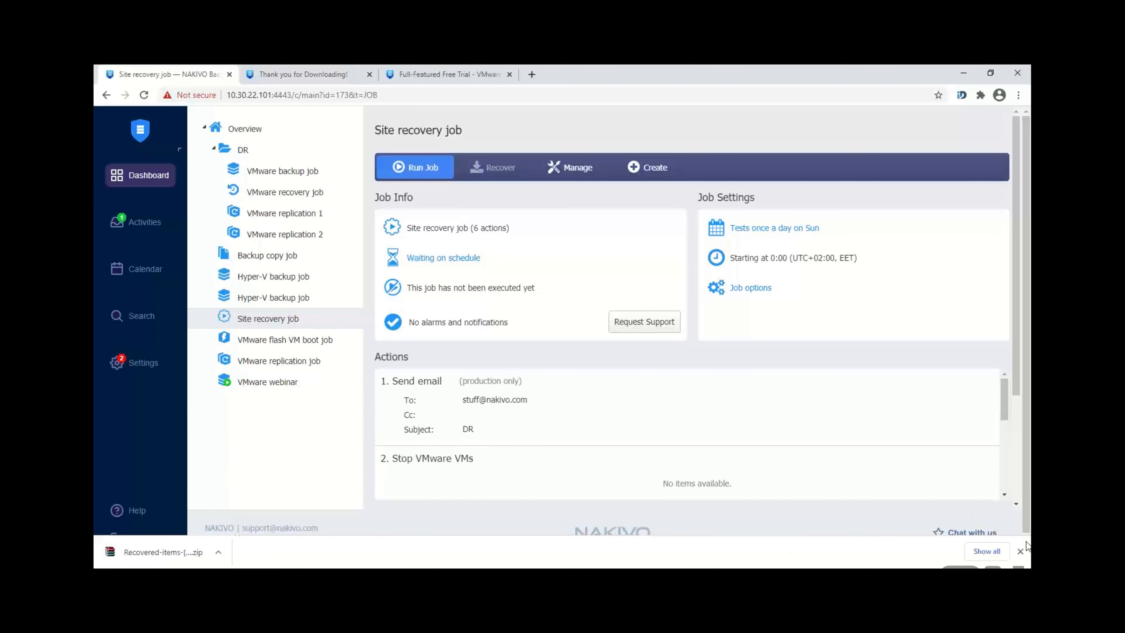
click(1020, 550)
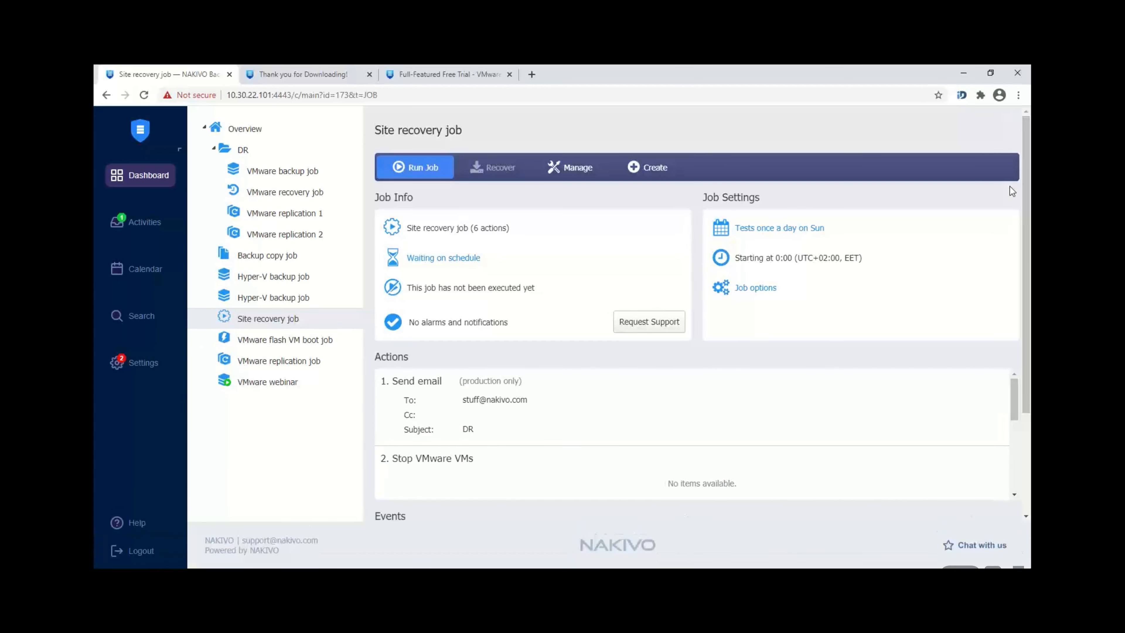
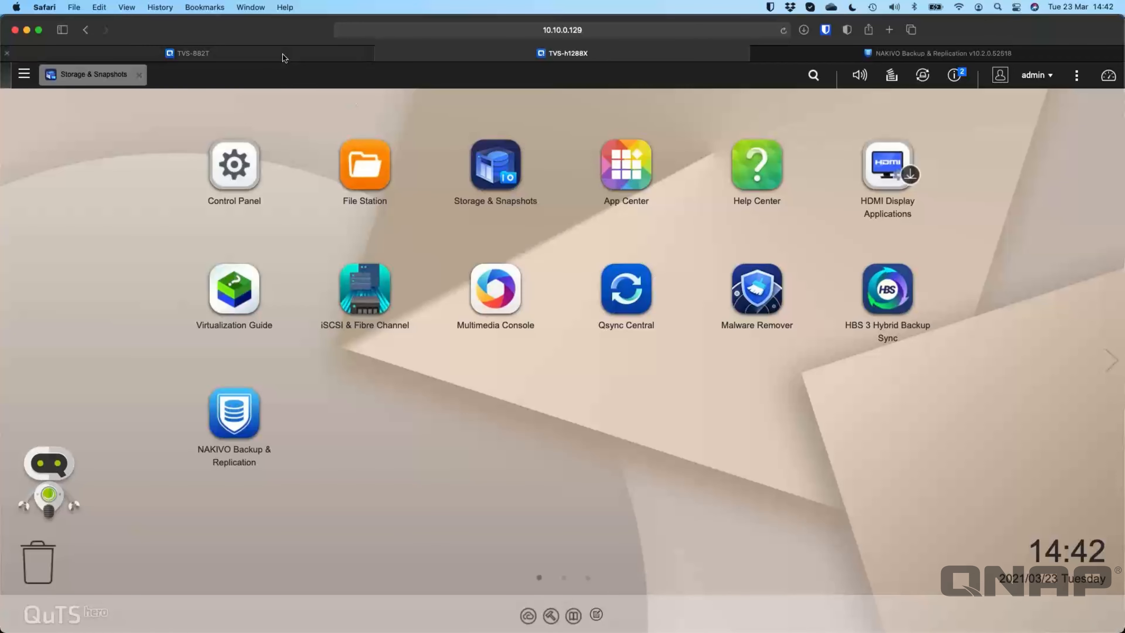
Step: On the TVS-882T, browse App Center's Backup/ Sync apps and review NAKIVO Backup & Replication's details
click(276, 58)
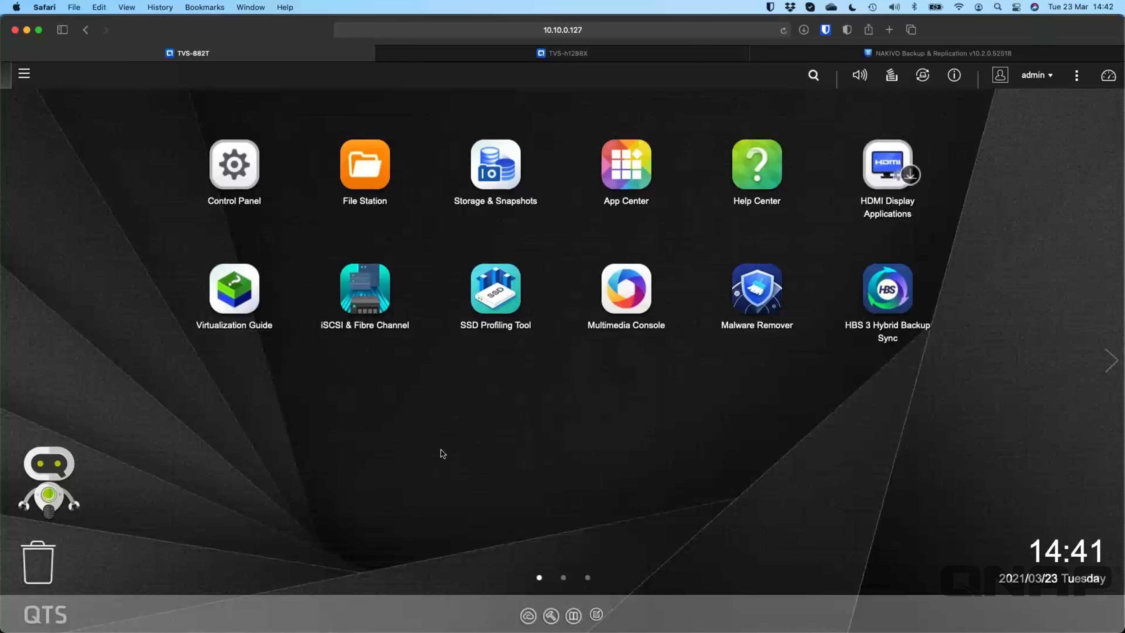
click(635, 175)
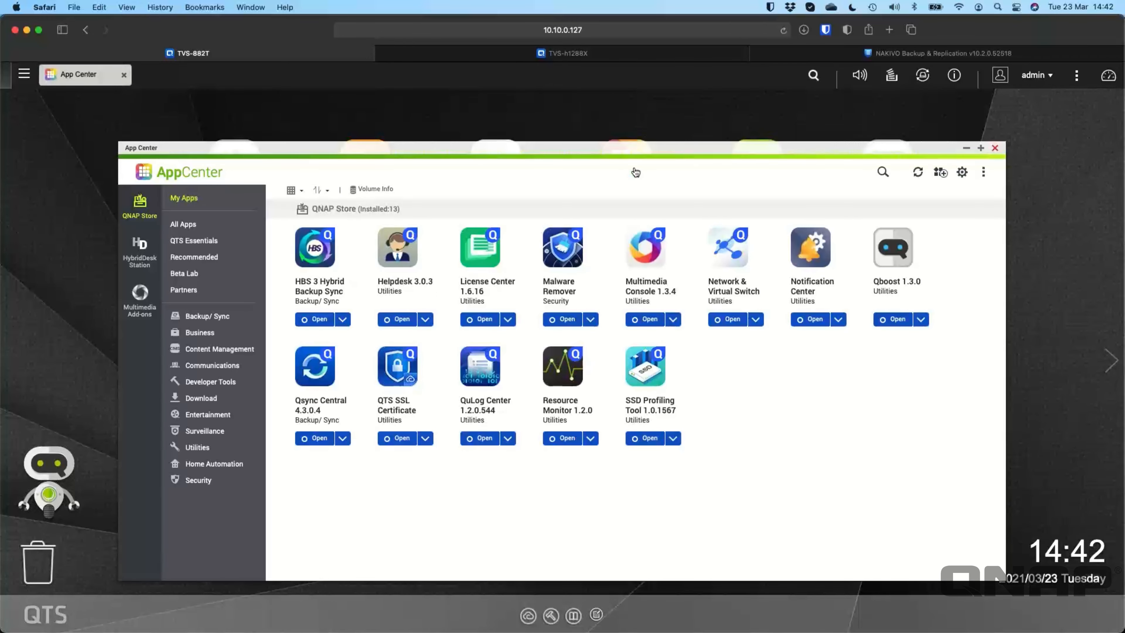
click(224, 323)
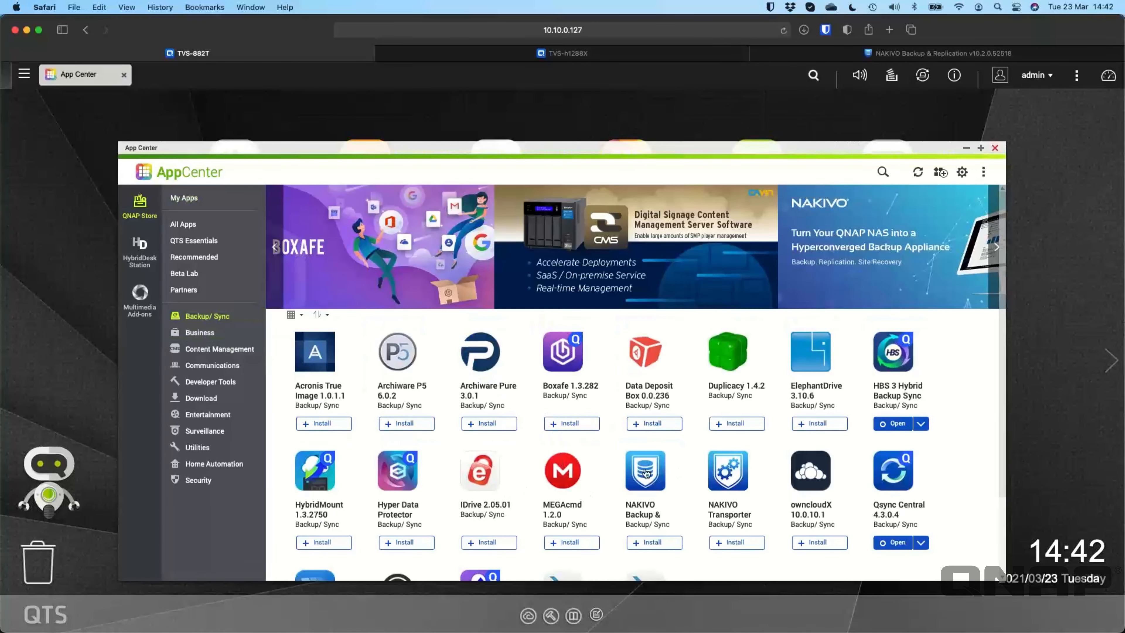
click(664, 506)
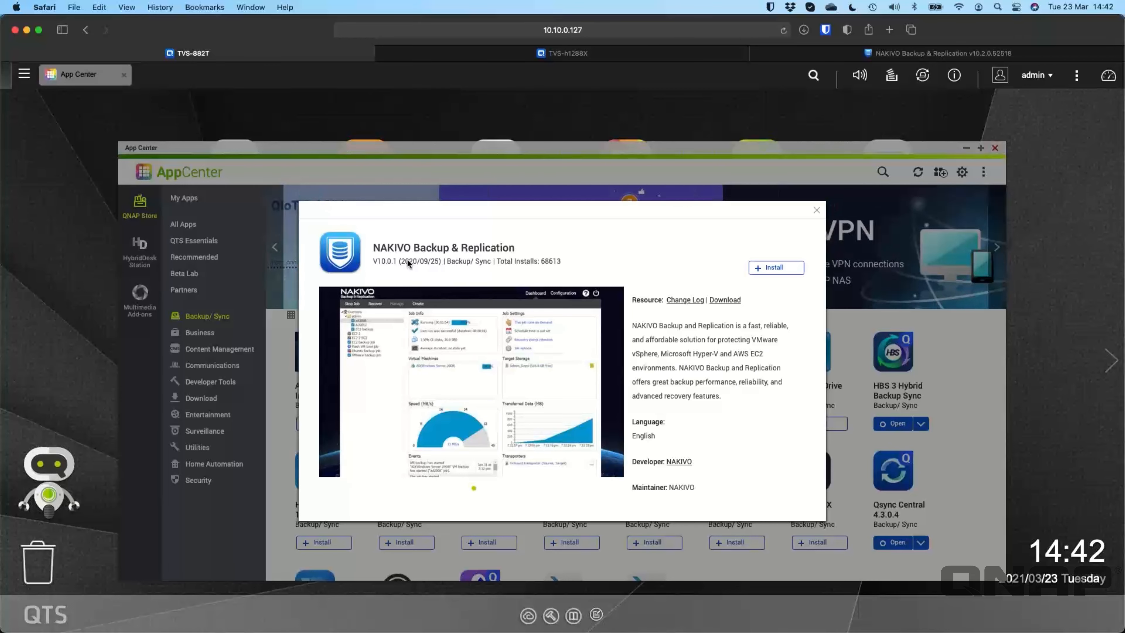
click(816, 210)
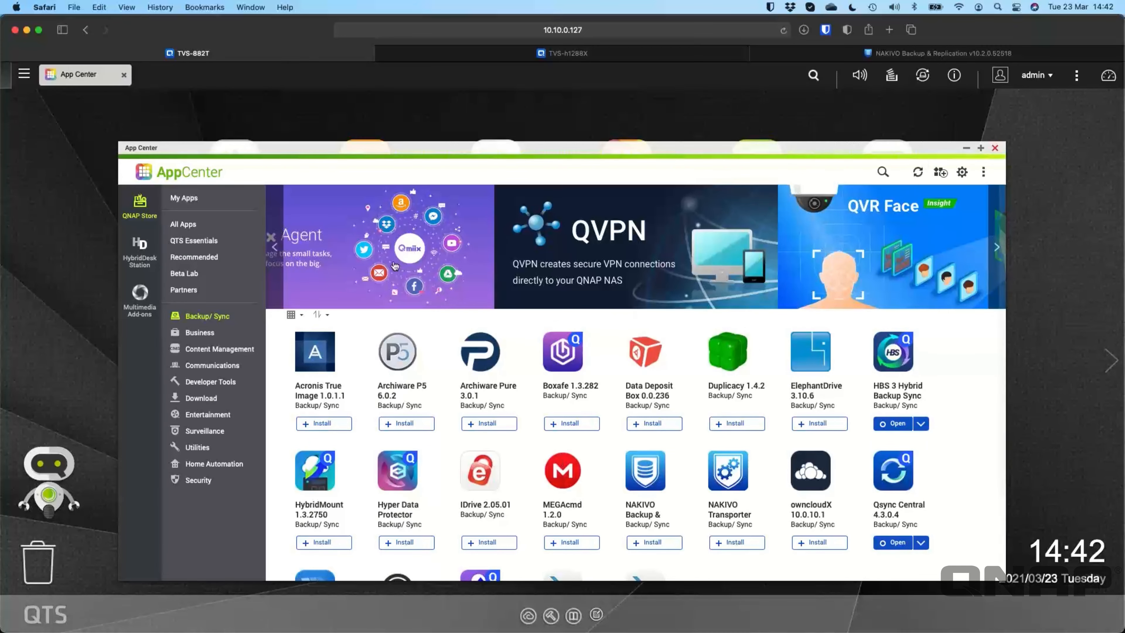
Step: Manually install NAKIVO_Backup_Replication_v10.2.0_QNAP.qpkg from Downloads, then move to the TVS-h1288X NAS
click(208, 199)
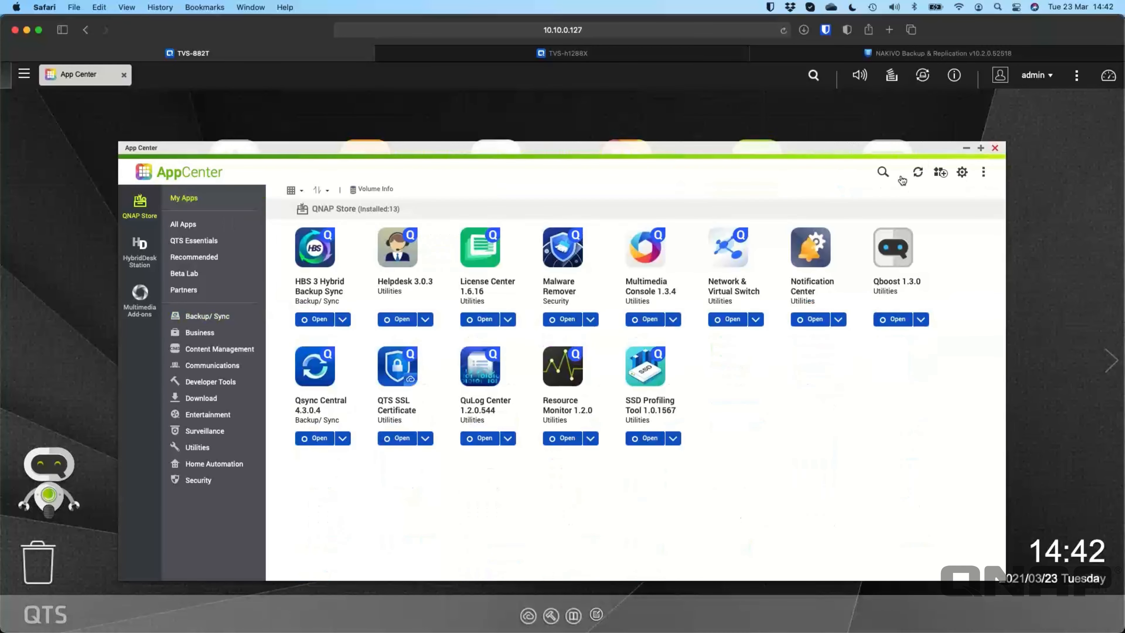
click(940, 174)
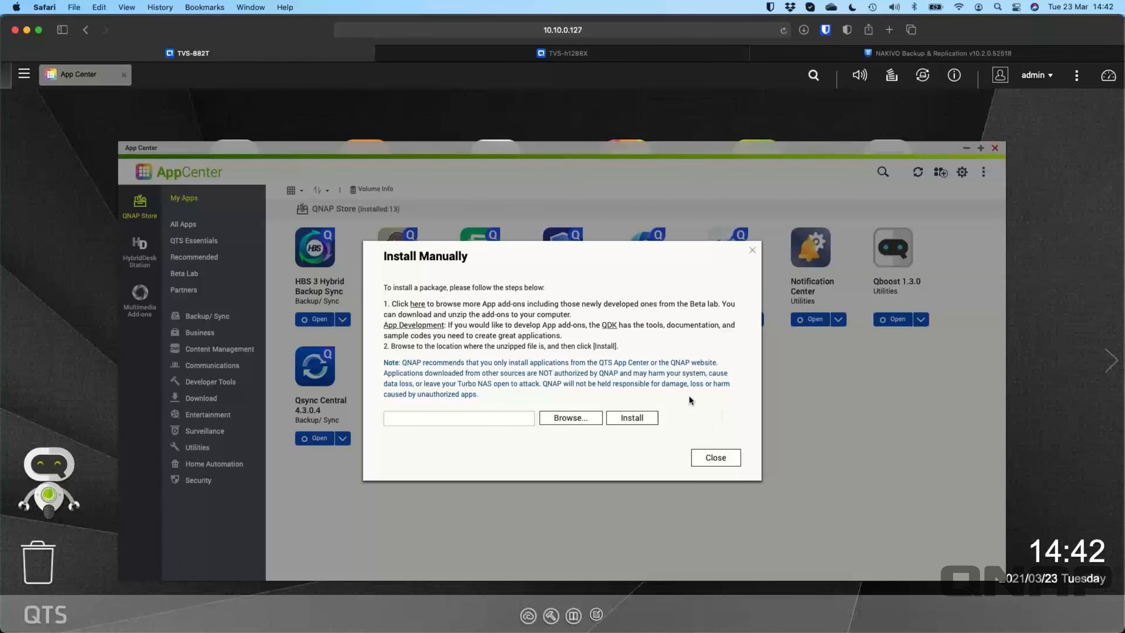
click(564, 417)
click(521, 257)
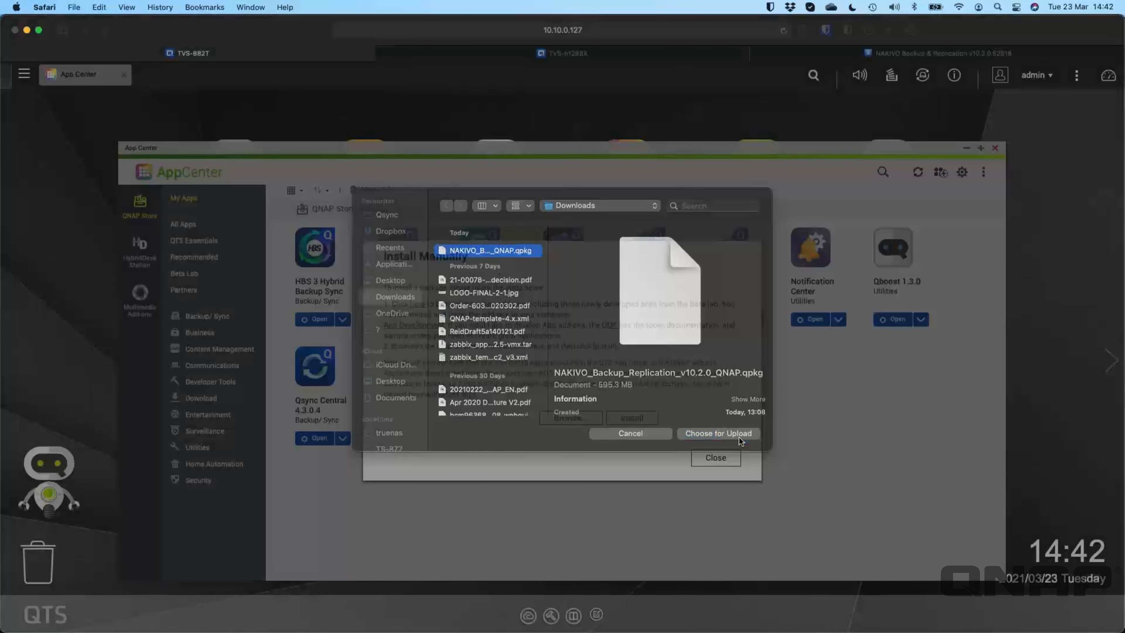
click(739, 438)
click(642, 421)
click(601, 386)
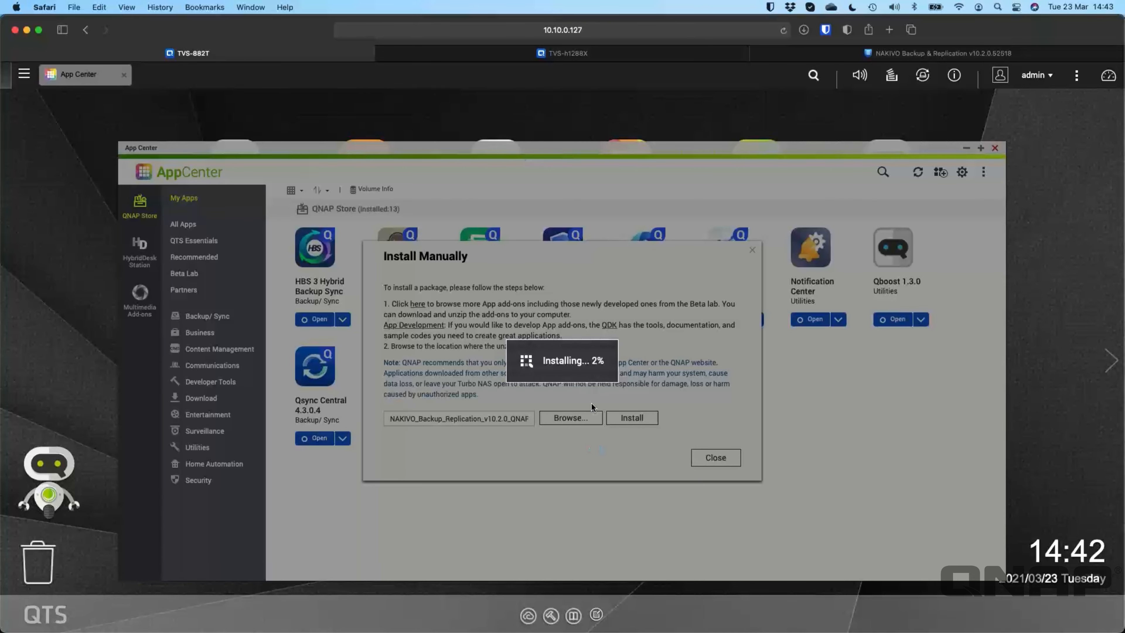
click(563, 53)
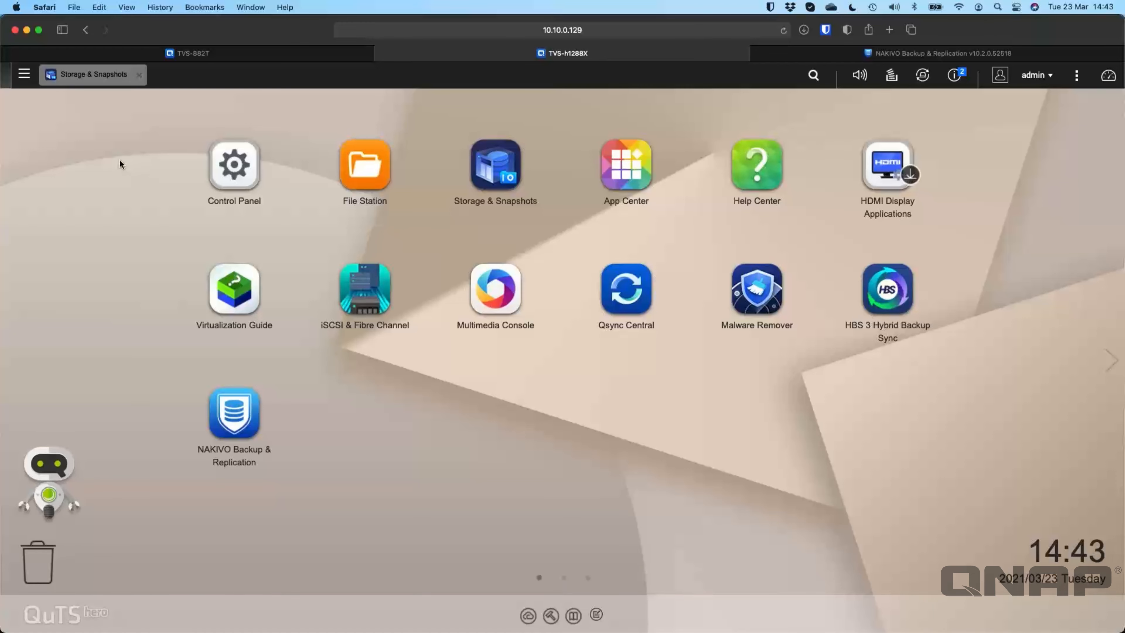
Step: Check the Nakivo shared folder in Storage & Snapshots, then return to NAKIVO's Repositories settings
click(116, 79)
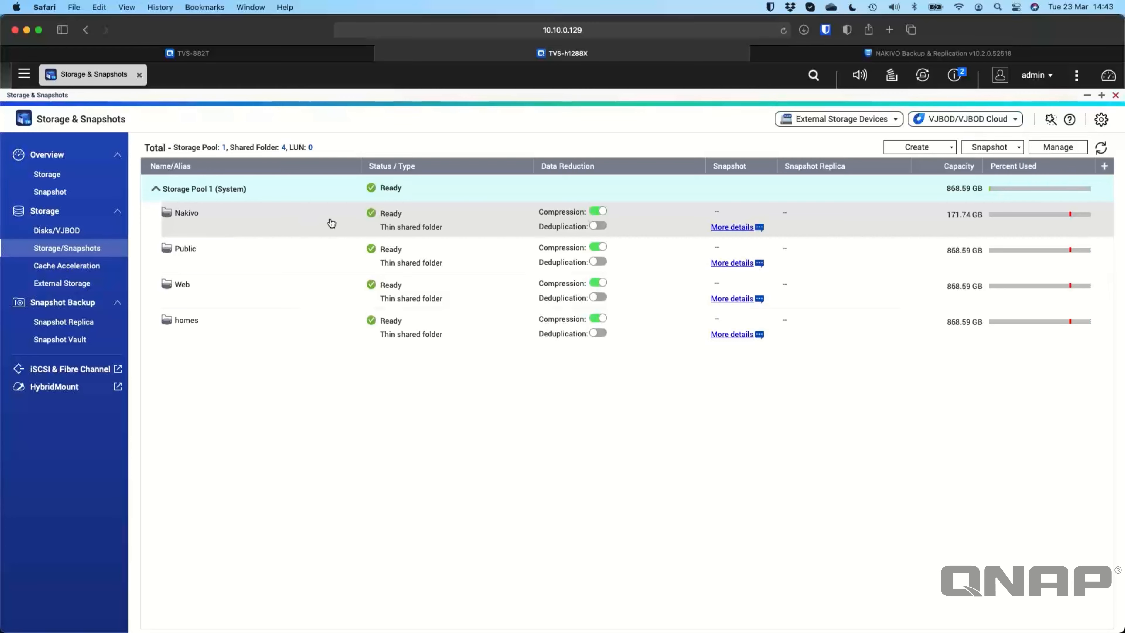
click(938, 54)
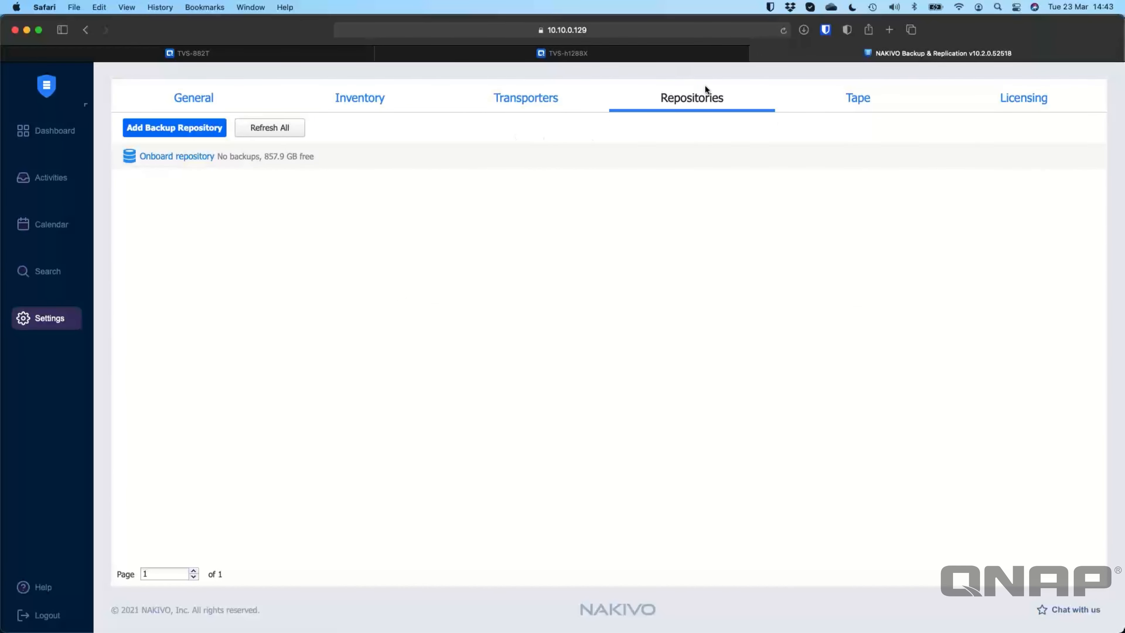
click(180, 156)
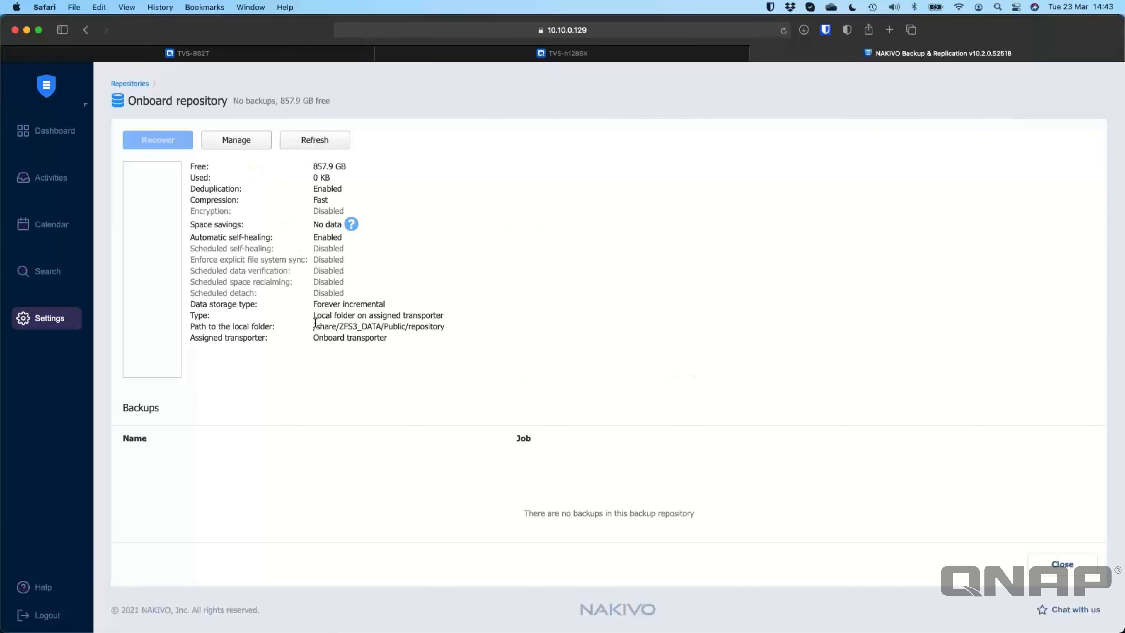
drag(313, 326, 447, 325)
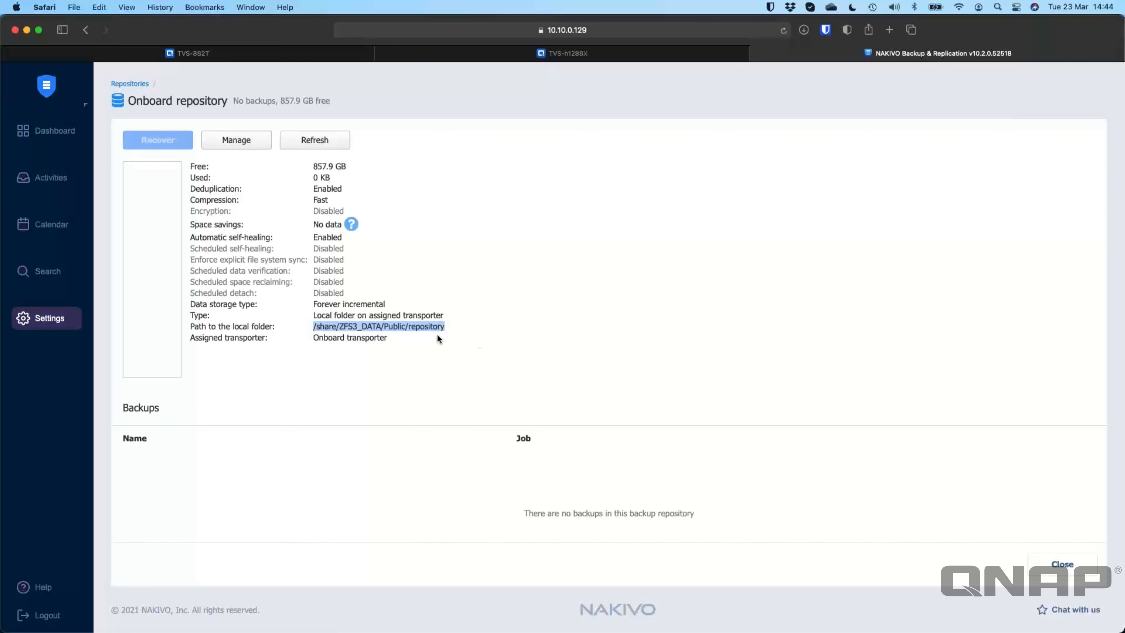
click(397, 358)
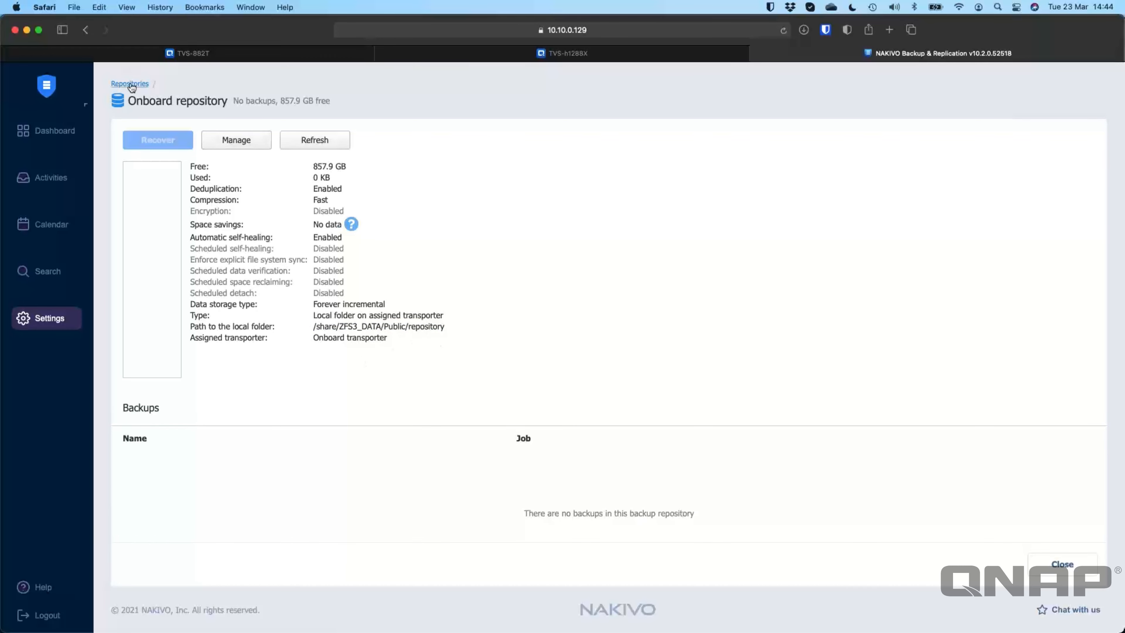
click(1059, 565)
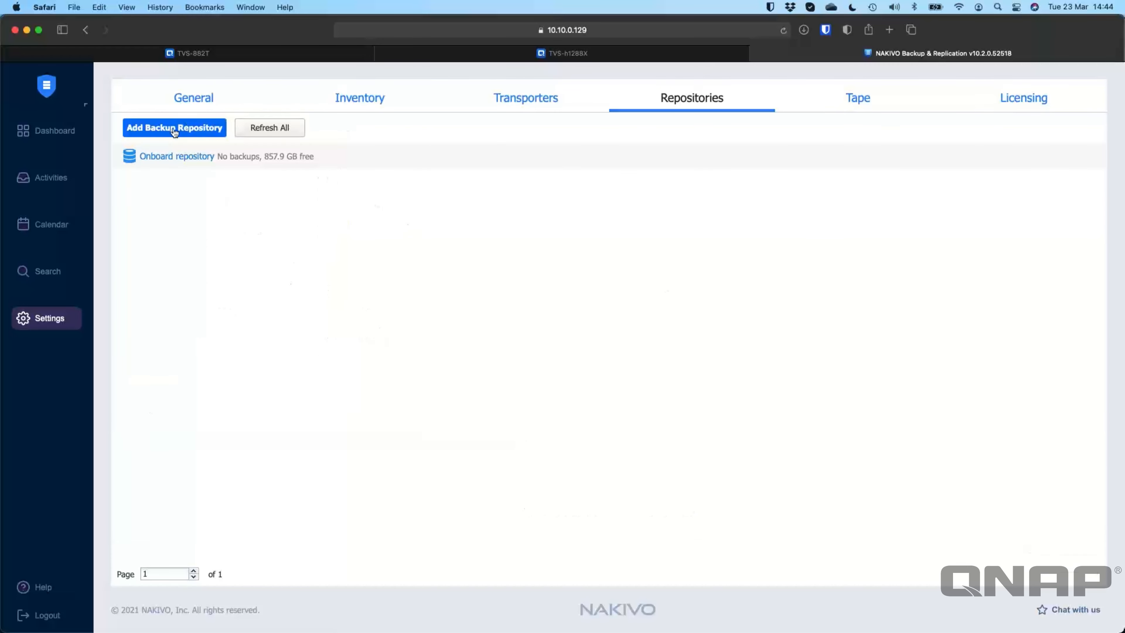
Step: Start creating a new Local Folder backup repository and advance to Name & Location
click(175, 133)
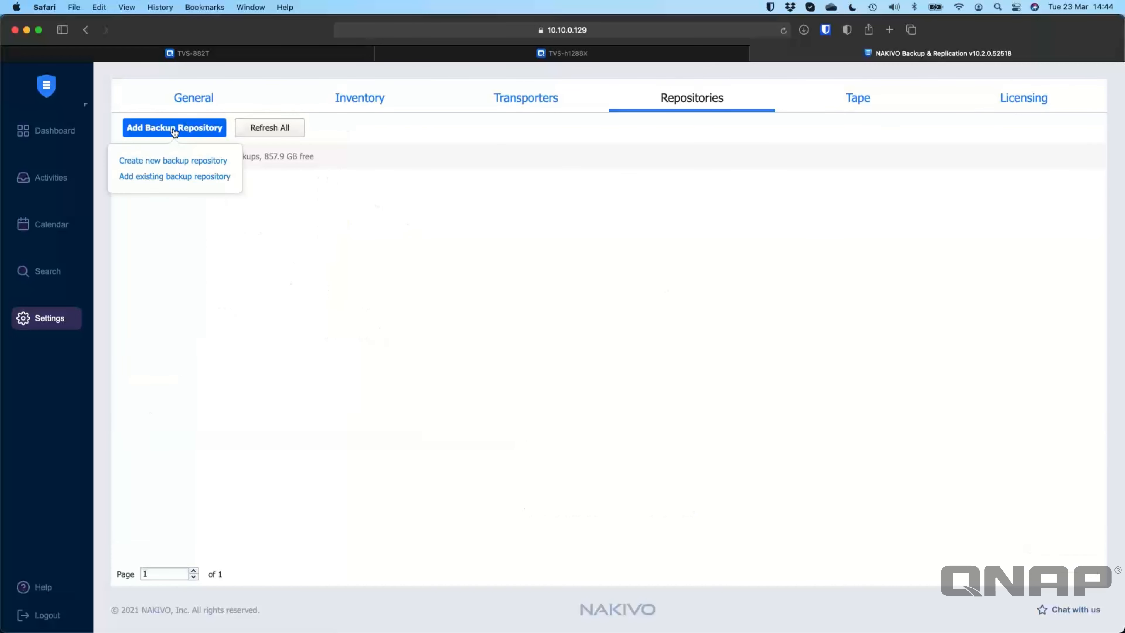
click(180, 162)
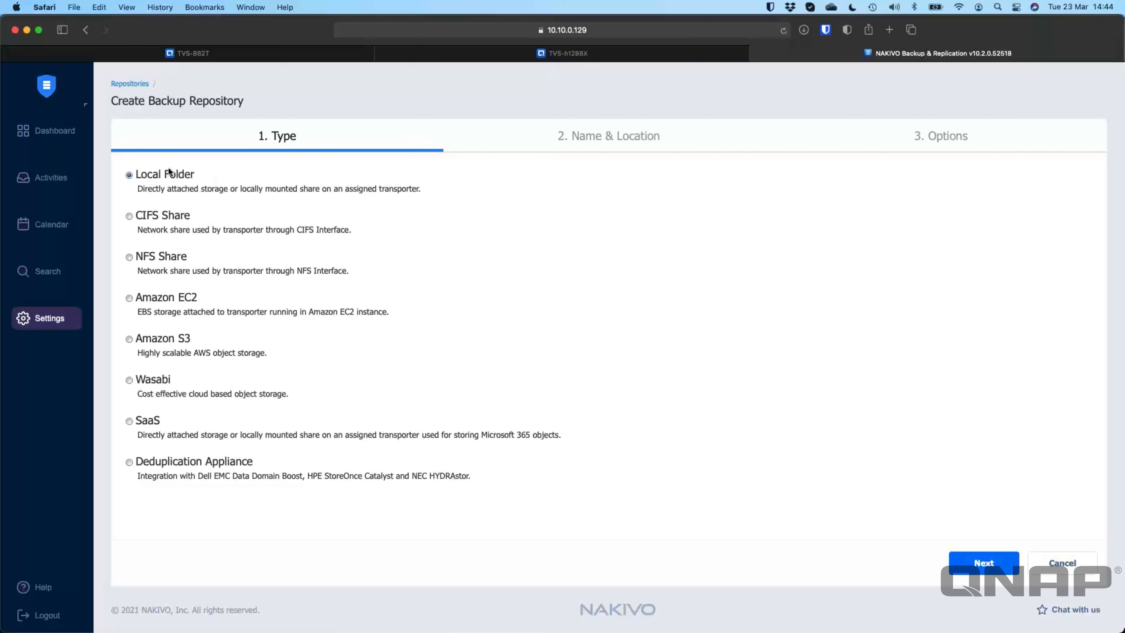
click(978, 562)
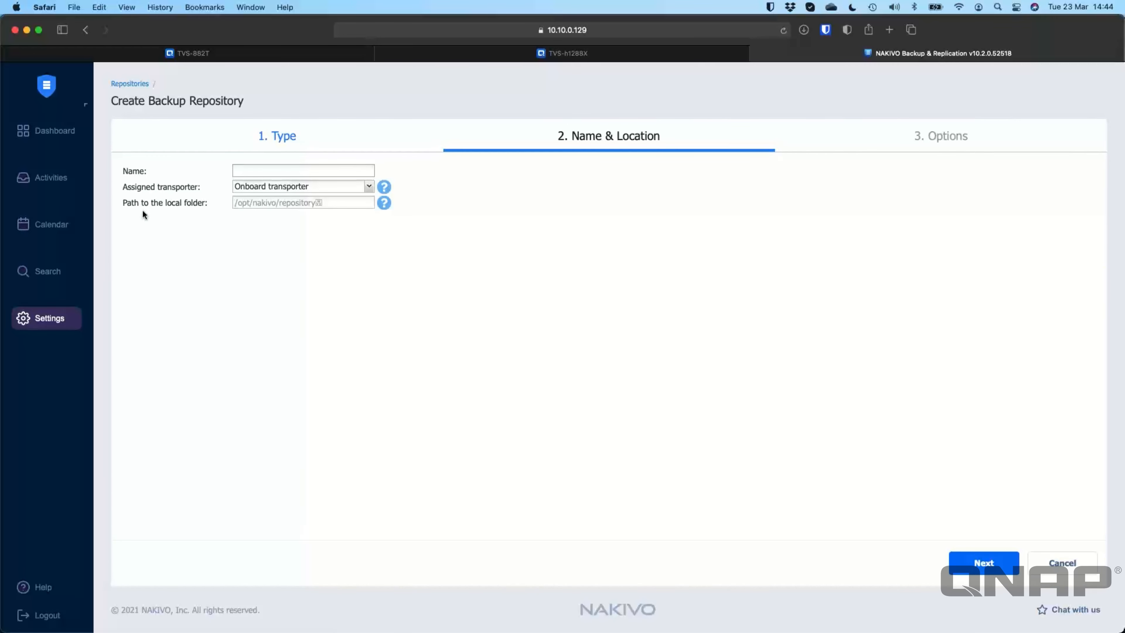
mouse_move(386, 208)
Step: Check the TVS-h1288X's Telnet / SSH settings in Control Panel and bring up the SSH terminal
click(453, 54)
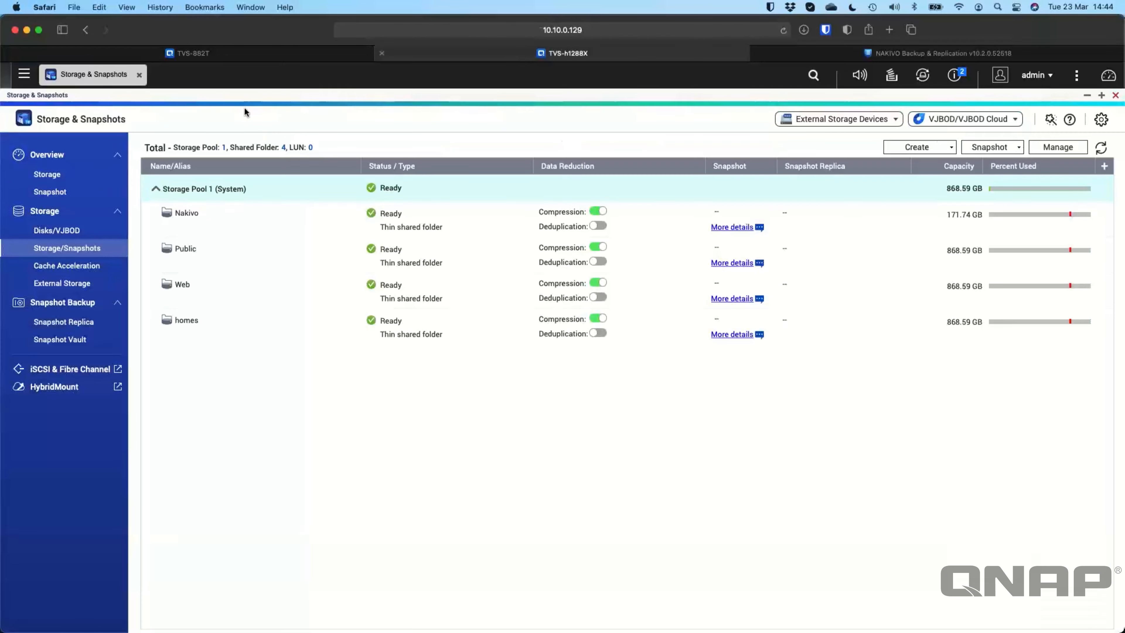
click(24, 74)
click(54, 151)
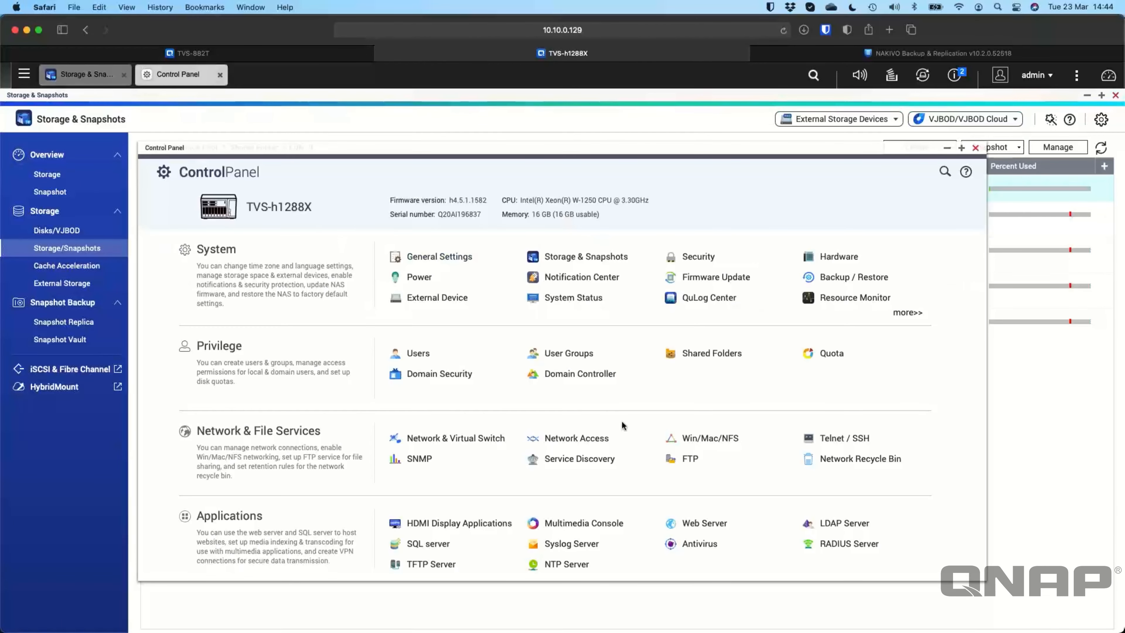
click(841, 439)
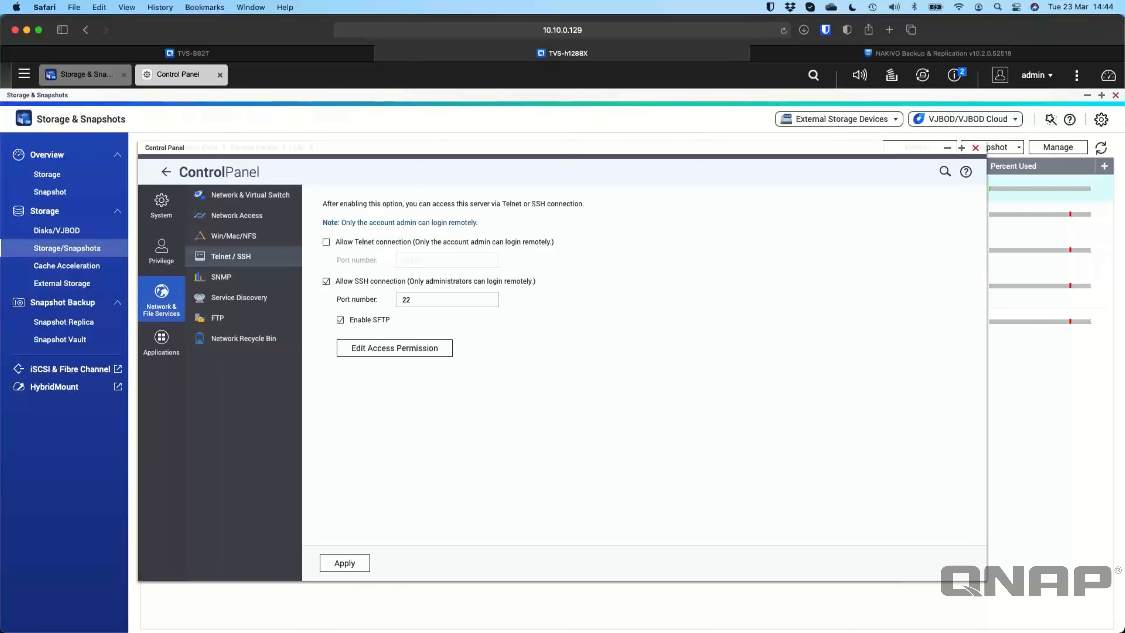
key(super+Tab)
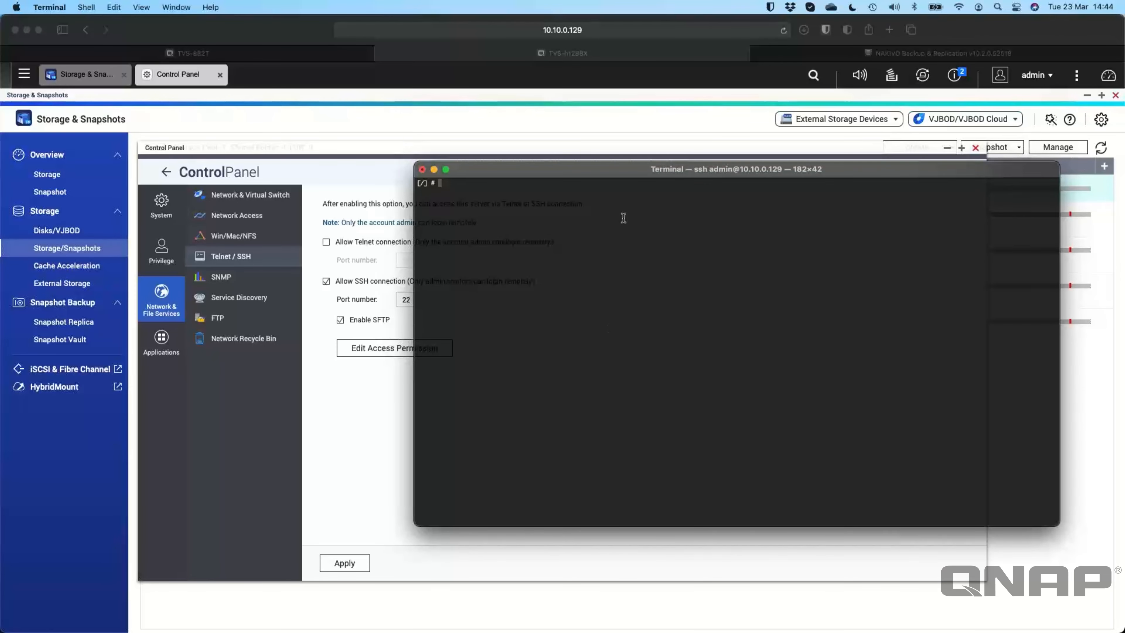
drag(614, 169, 598, 223)
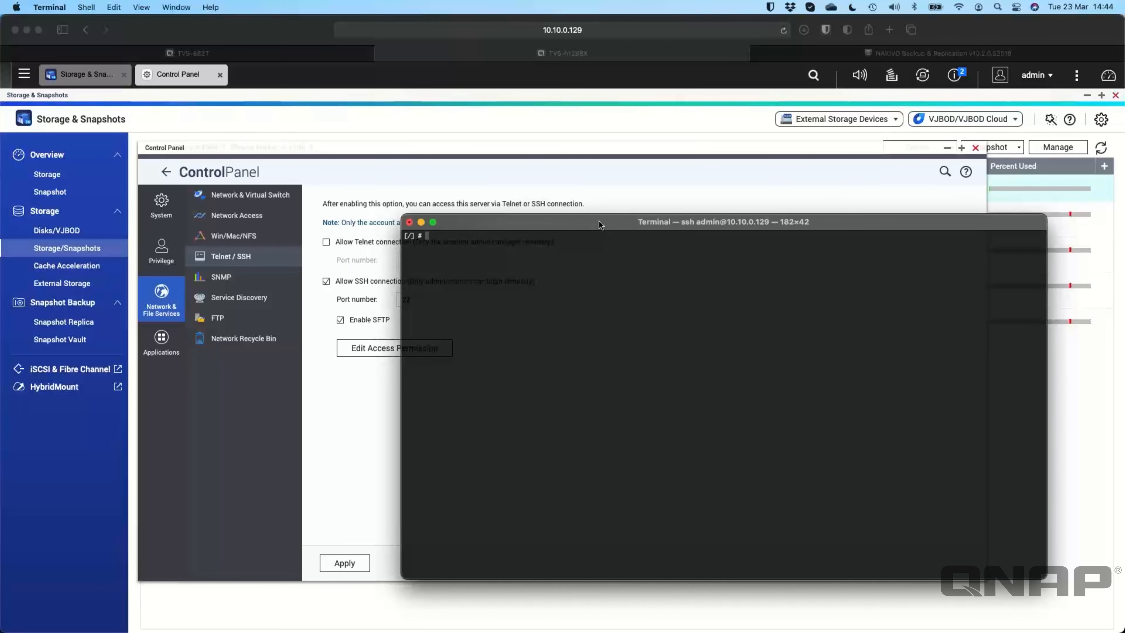
Step: List the root folder, enter share, and list it to locate the Nakivo entry
text(ls)
key(Return)
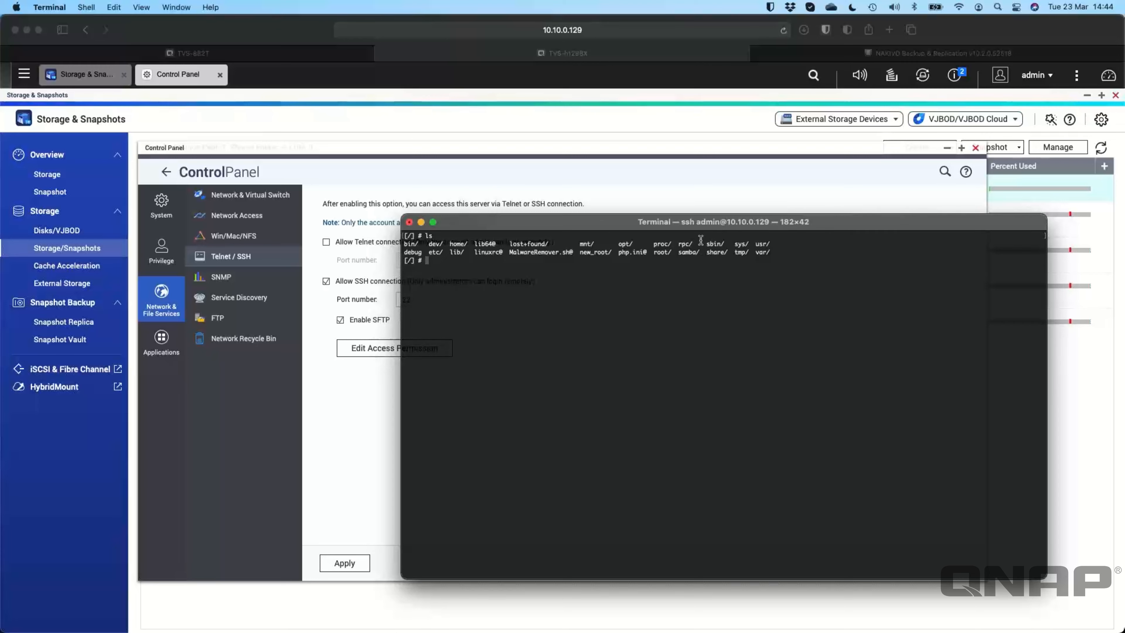
drag(706, 253, 731, 253)
click(684, 338)
text(cd share)
key(Return)
text(ls)
key(Return)
scroll(788, 278, down, 1)
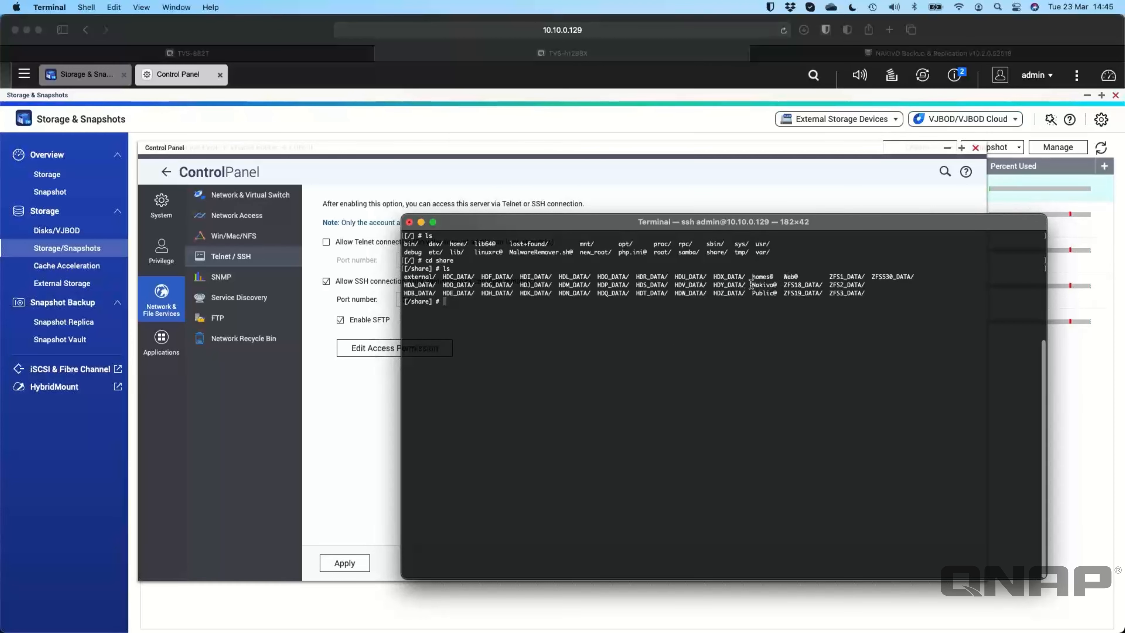
drag(752, 285, 777, 285)
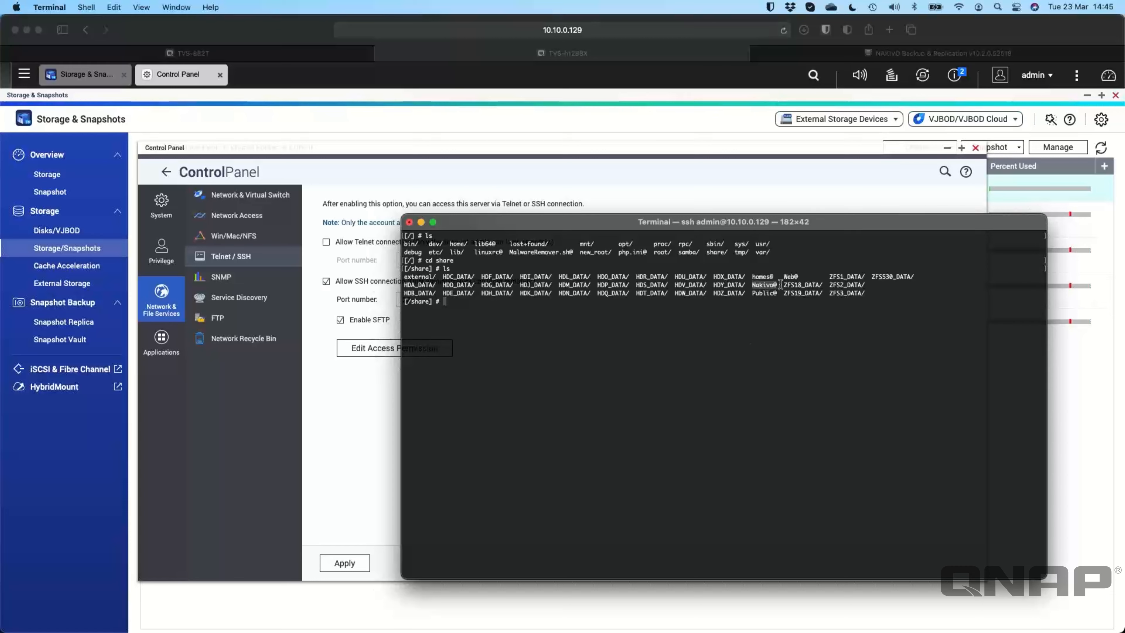
click(735, 345)
Step: Inspect the Nakivo folder, return to /share, and run ls -l to reveal link targets
text(cd Nakivo)
key(Return)
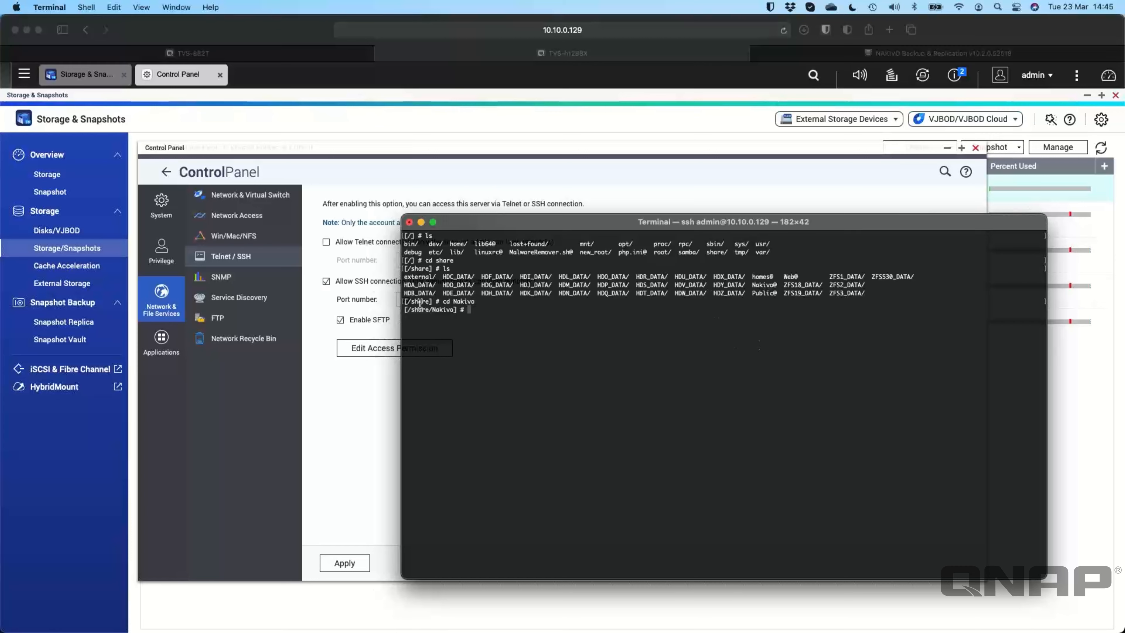
text(ls)
key(Return)
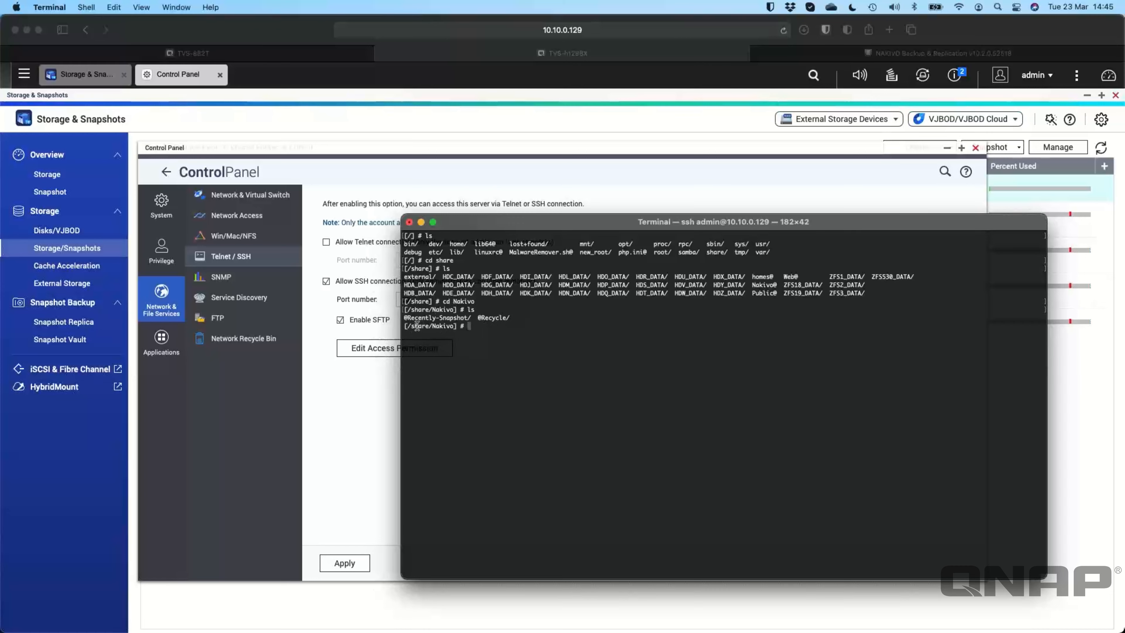
drag(409, 326, 456, 326)
click(505, 378)
text(cd ..)
key(Return)
text(ls)
key(Return)
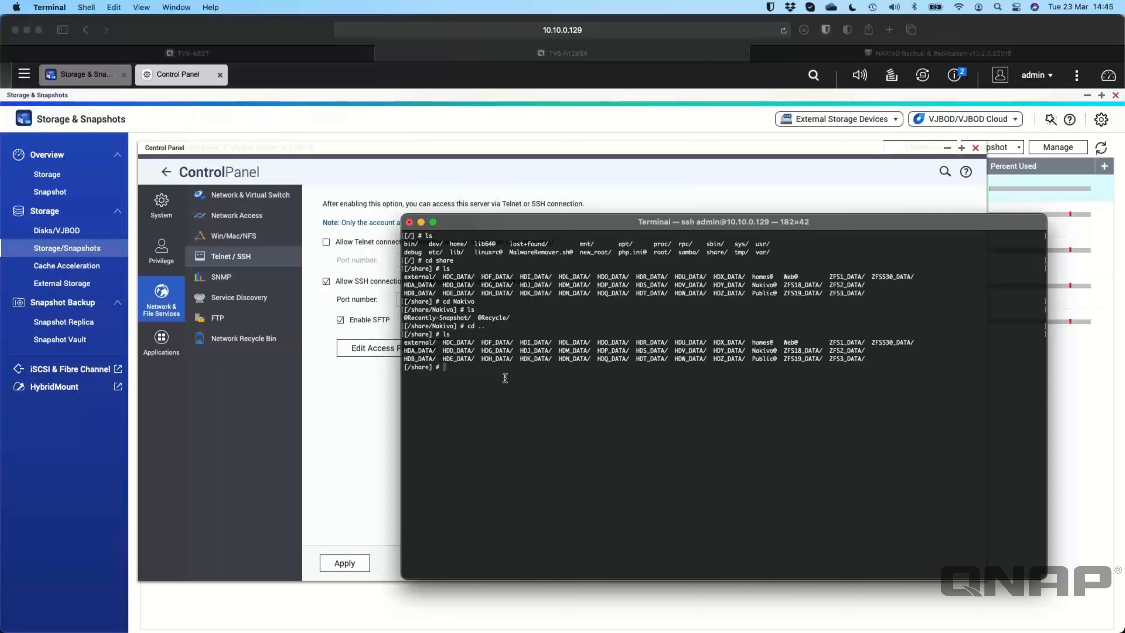
text(ls -l)
key(Return)
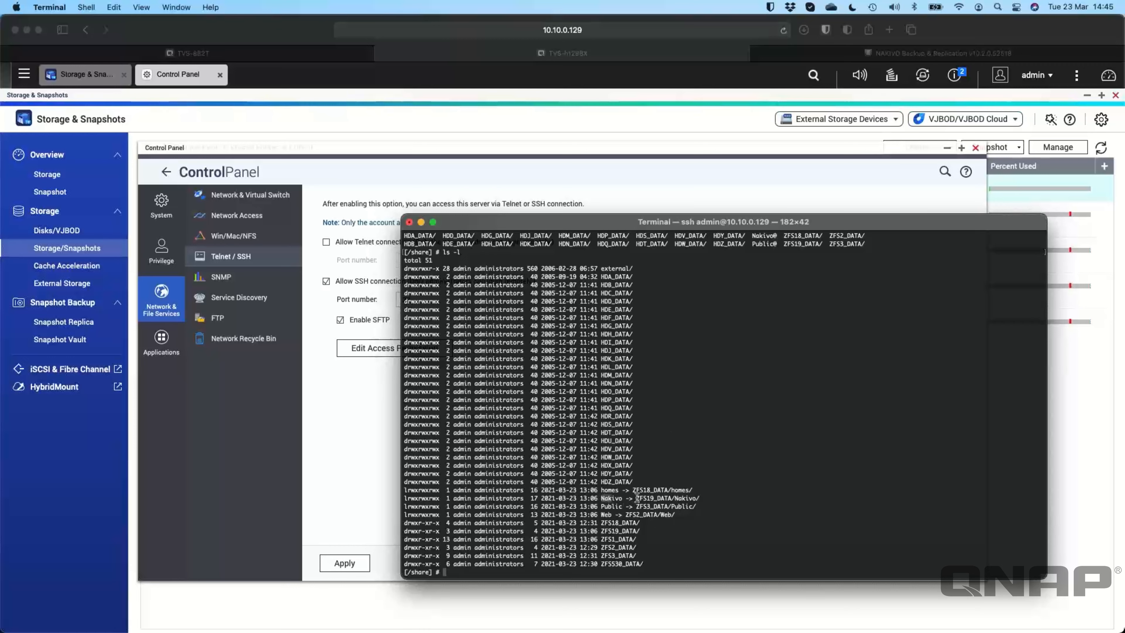
Step: Follow the Nakivo link into /share/ZFS19_DATA/Nakivo using cd with Tab completion
drag(636, 498, 703, 498)
click(703, 497)
text(cd ZFS19)
key(Tab)
key(Return)
text(ls)
key(Return)
text(c)
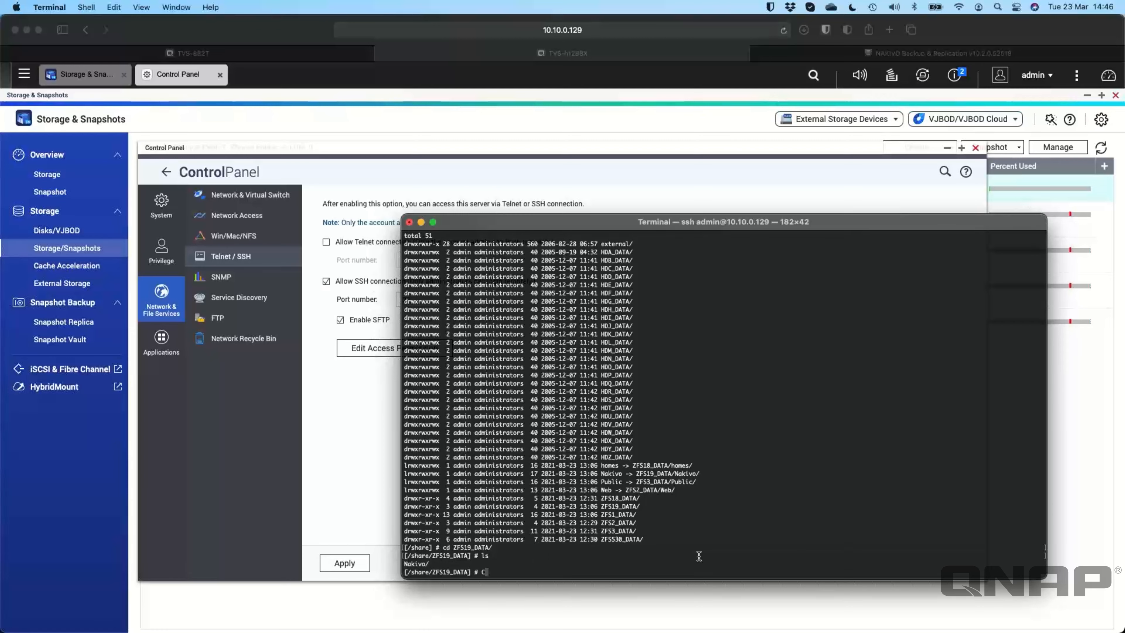
text(d N)
key(Tab)
key(Return)
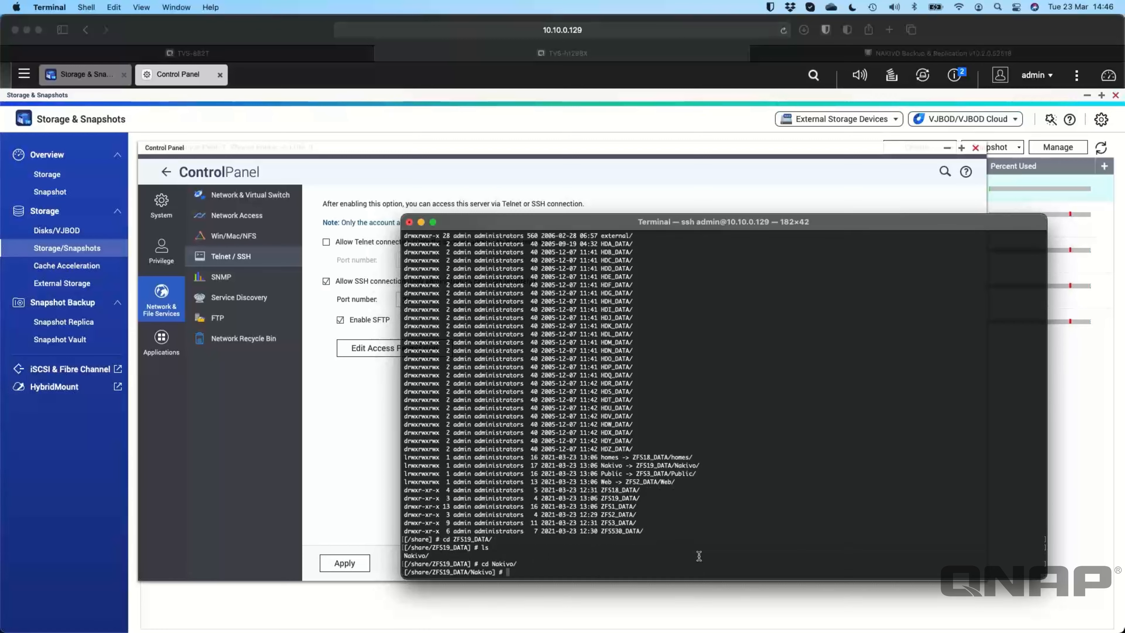
Step: Copy the /share/ZFS19_DATA/Nakivo path and return to the NAKIVO repository page
drag(408, 572, 493, 573)
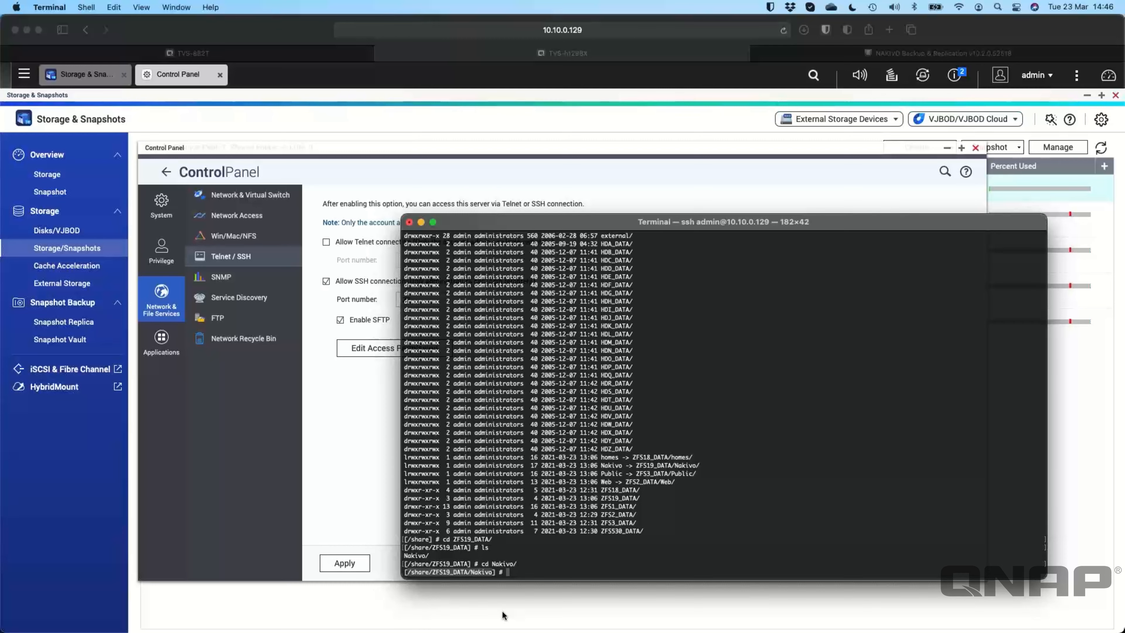
key(super+c)
click(858, 55)
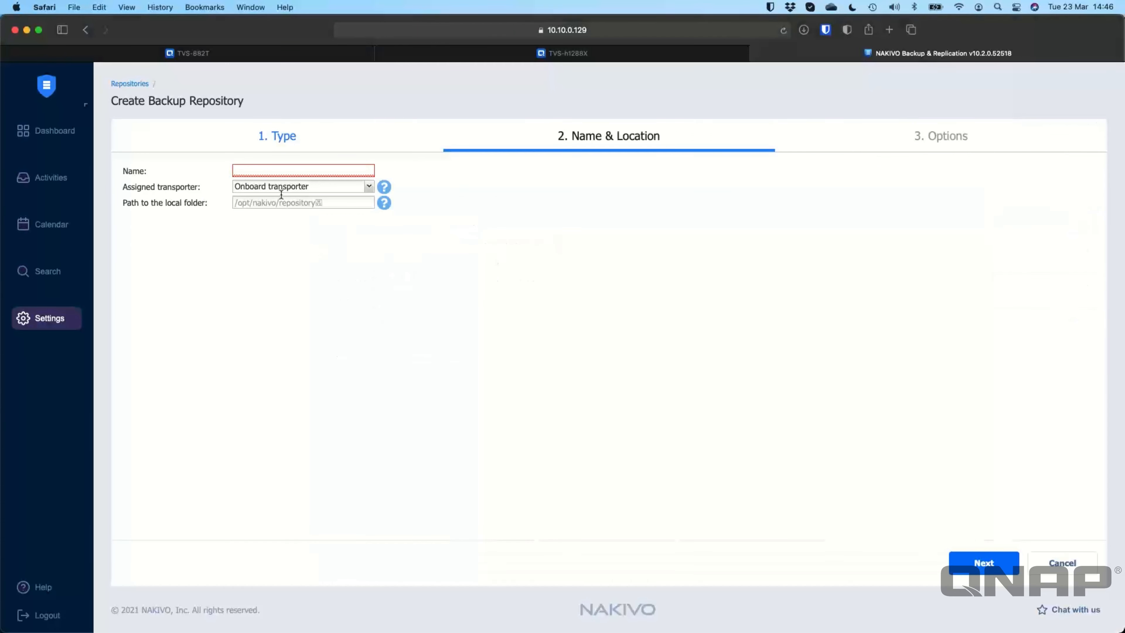
Step: Paste /share/ZFS19_DATA/Nakivo as the local folder path, then go to the TVS-882T
click(306, 202)
key(super+v)
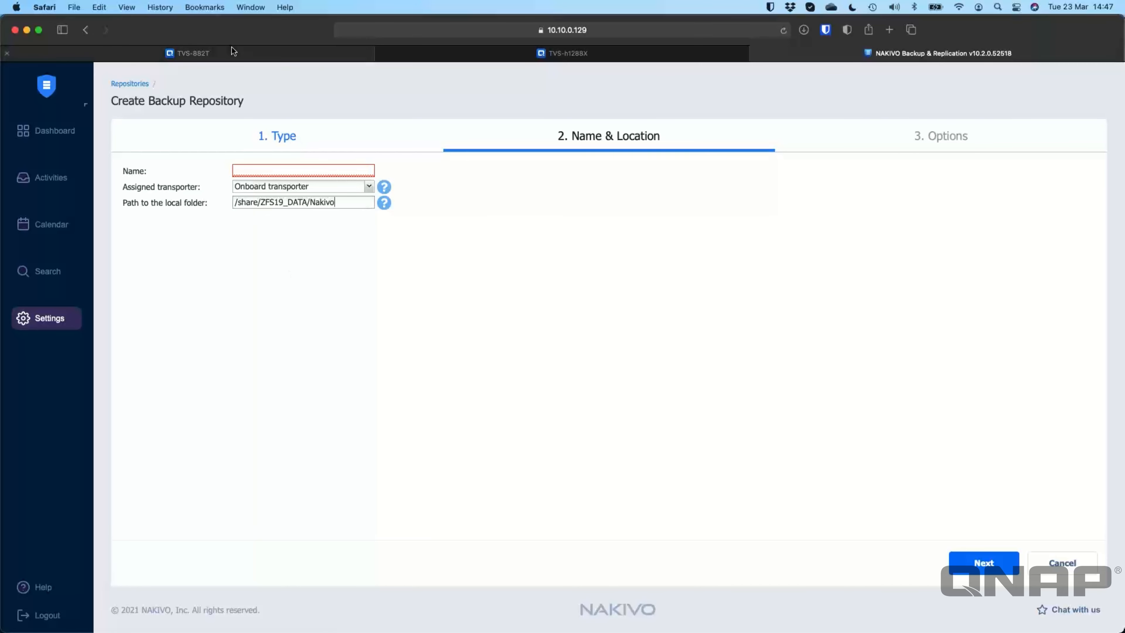
click(238, 51)
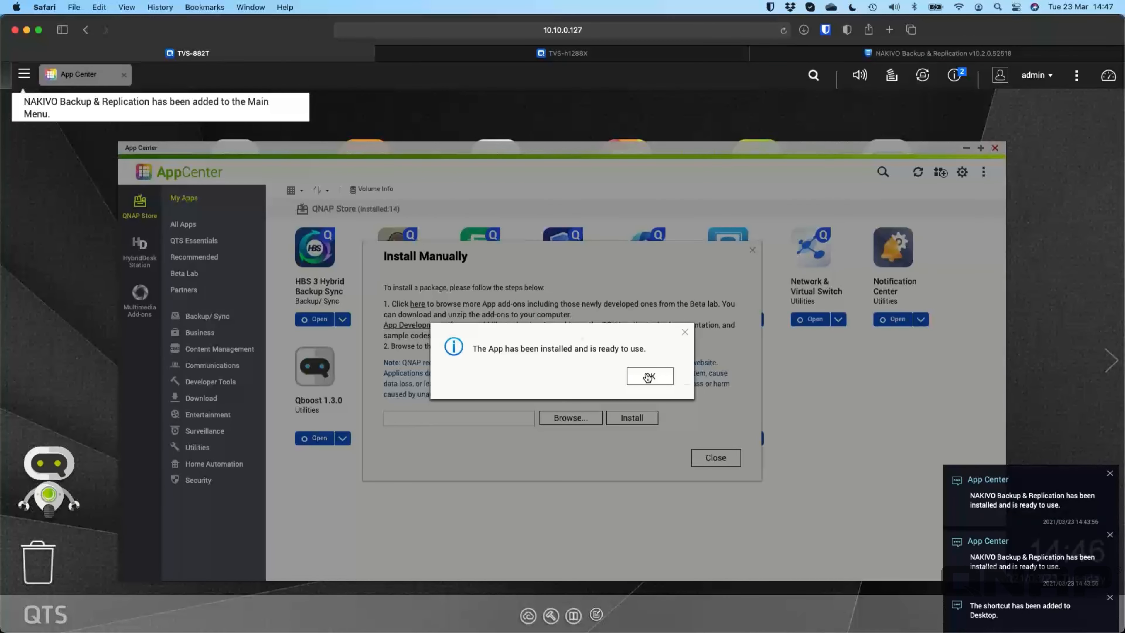
Step: Launch NAKIVO on the TVS-882T, bypass the certificate warning, and accept the licence to log in
click(653, 376)
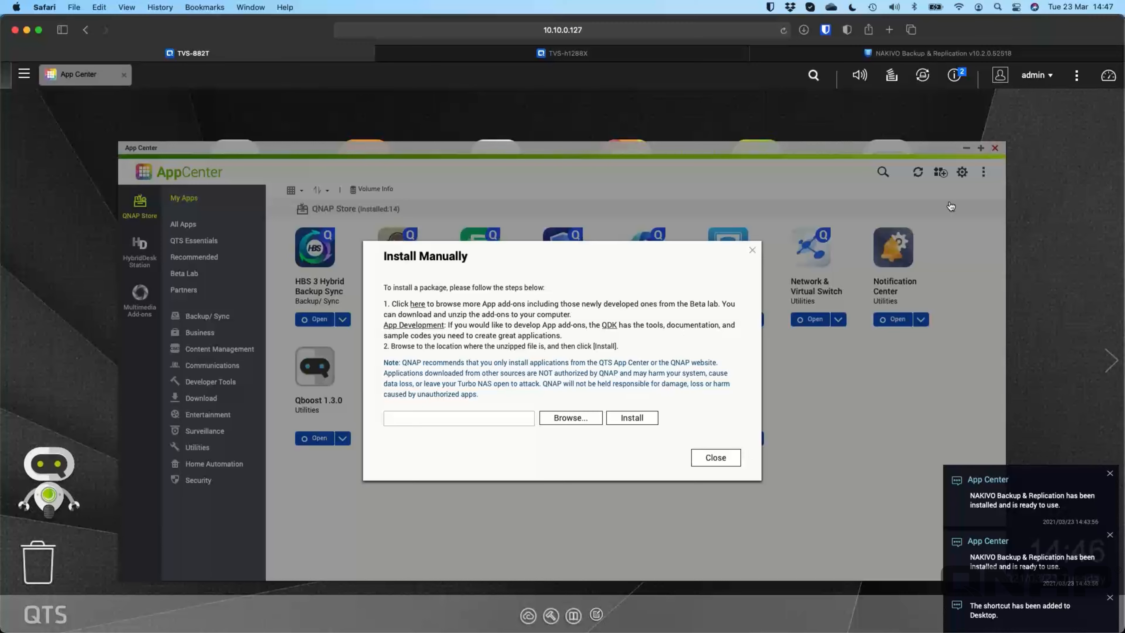
click(995, 148)
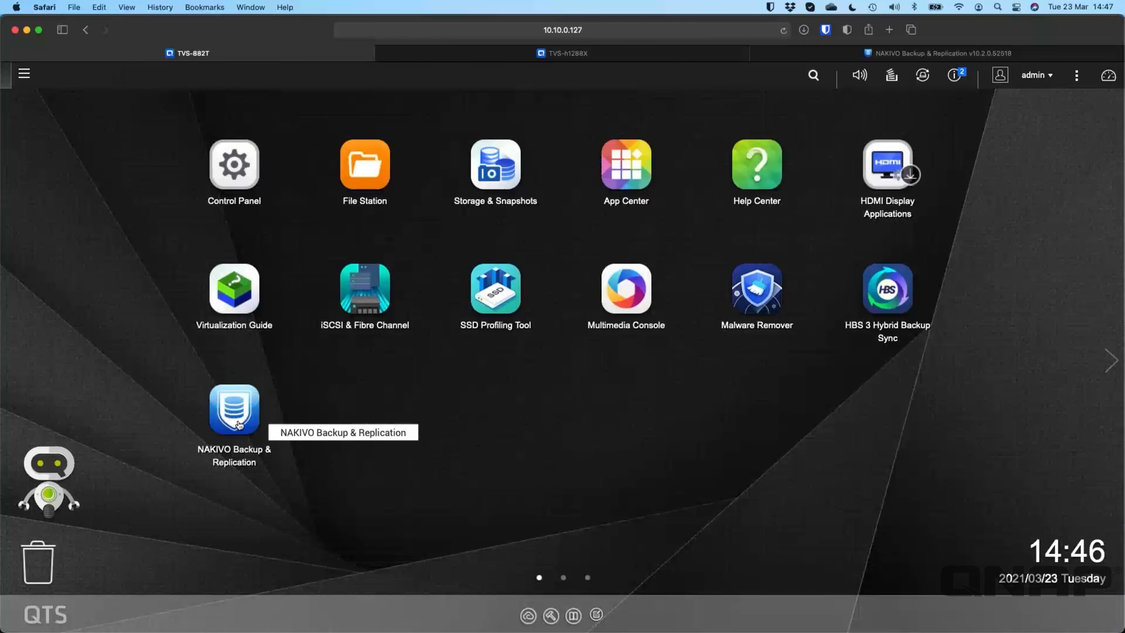
click(239, 425)
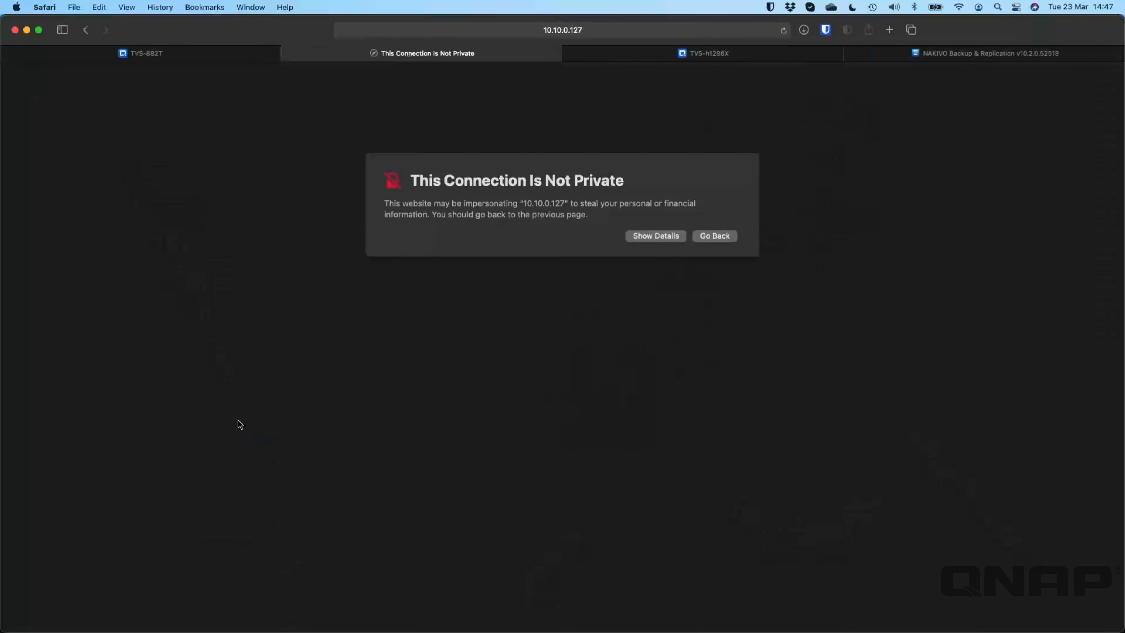
click(667, 235)
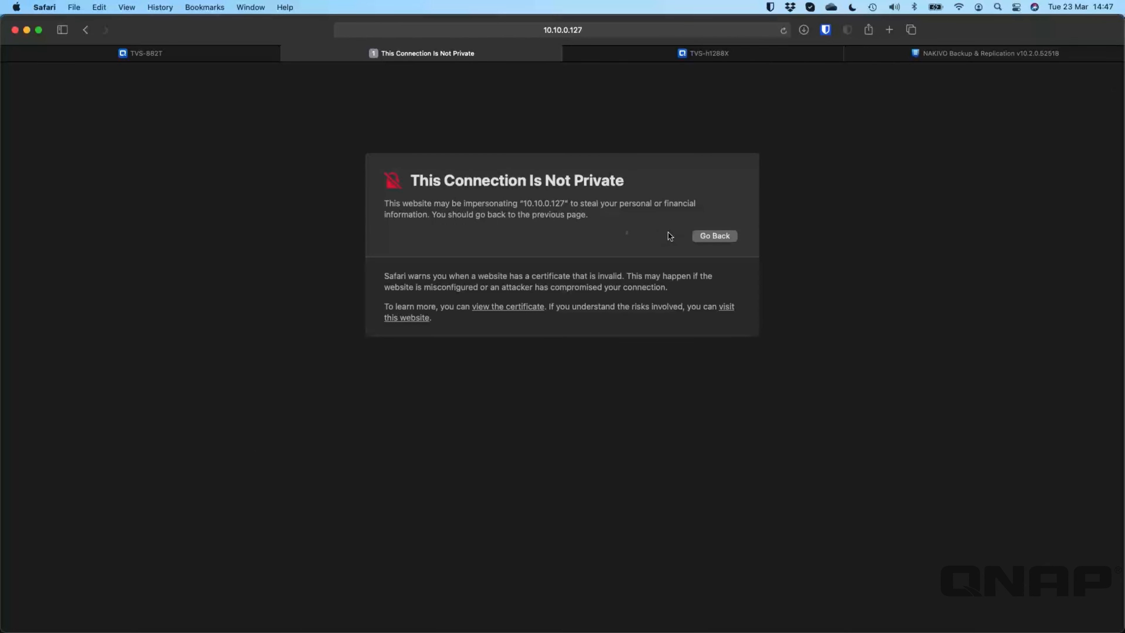
click(722, 310)
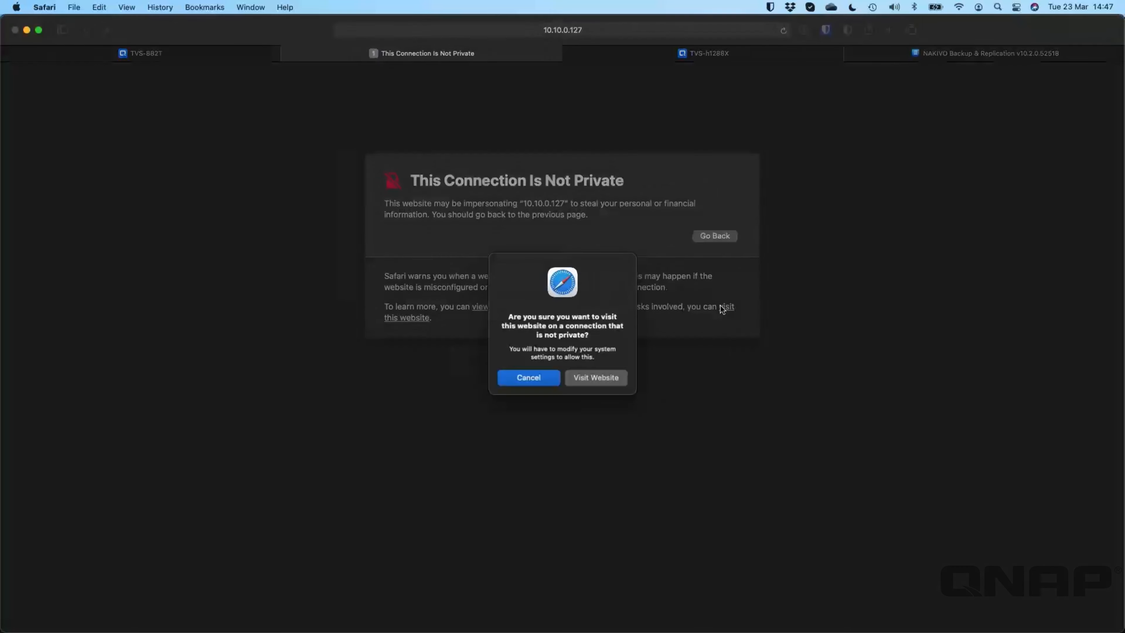
click(607, 380)
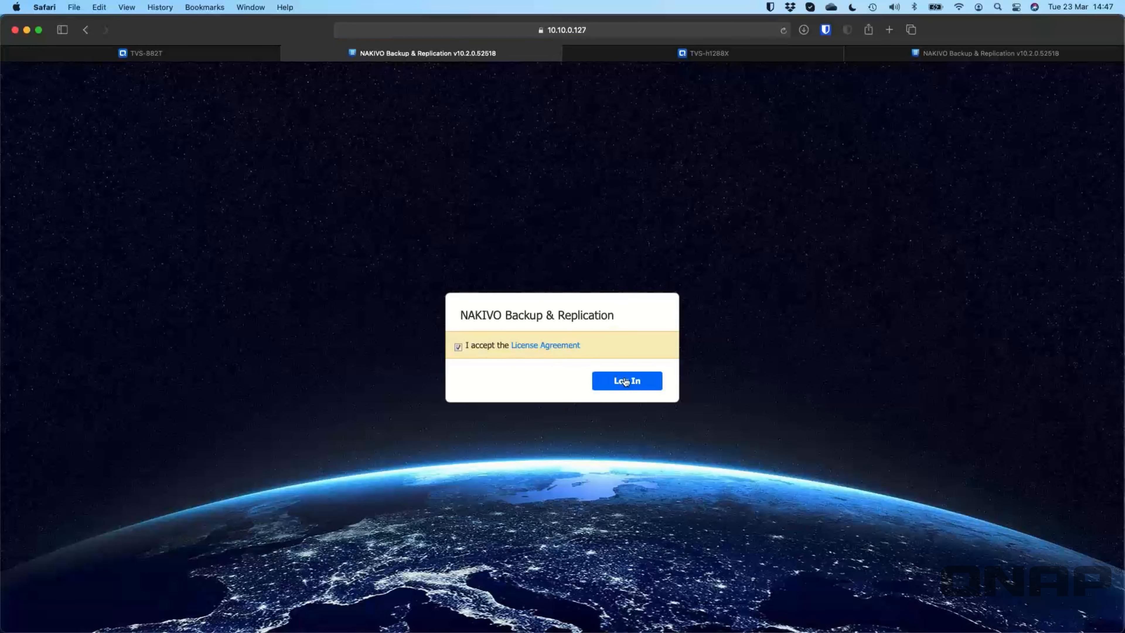
click(624, 378)
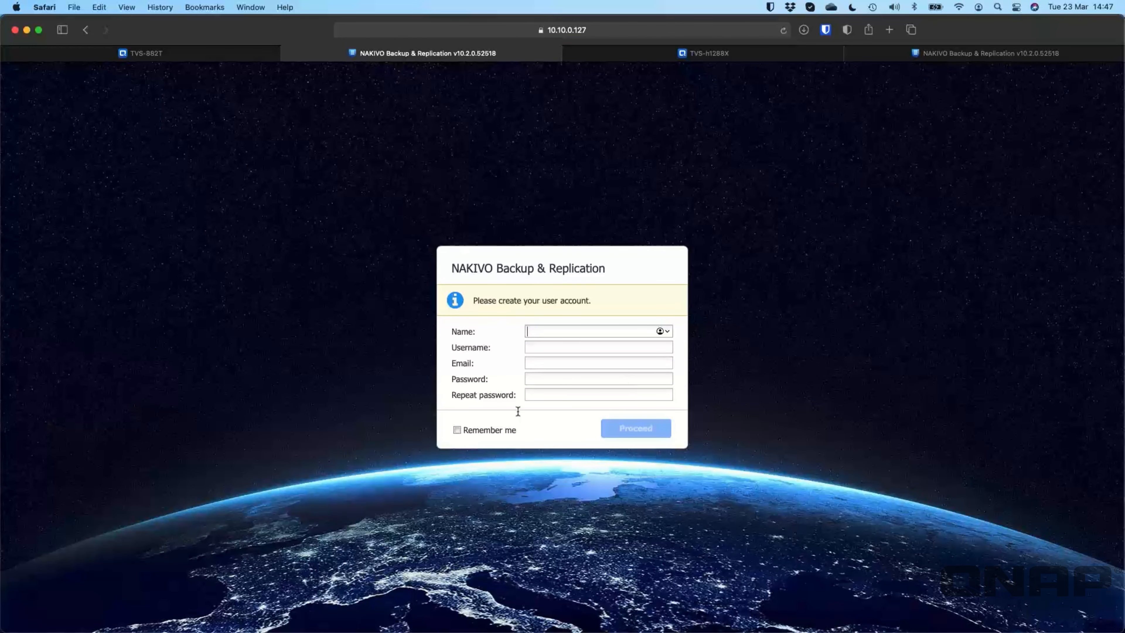
Step: Return to 10.10.0.129's Create Backup Repository form showing /share/ZFS19_DATA/Nakivo, then leave the browser
click(919, 53)
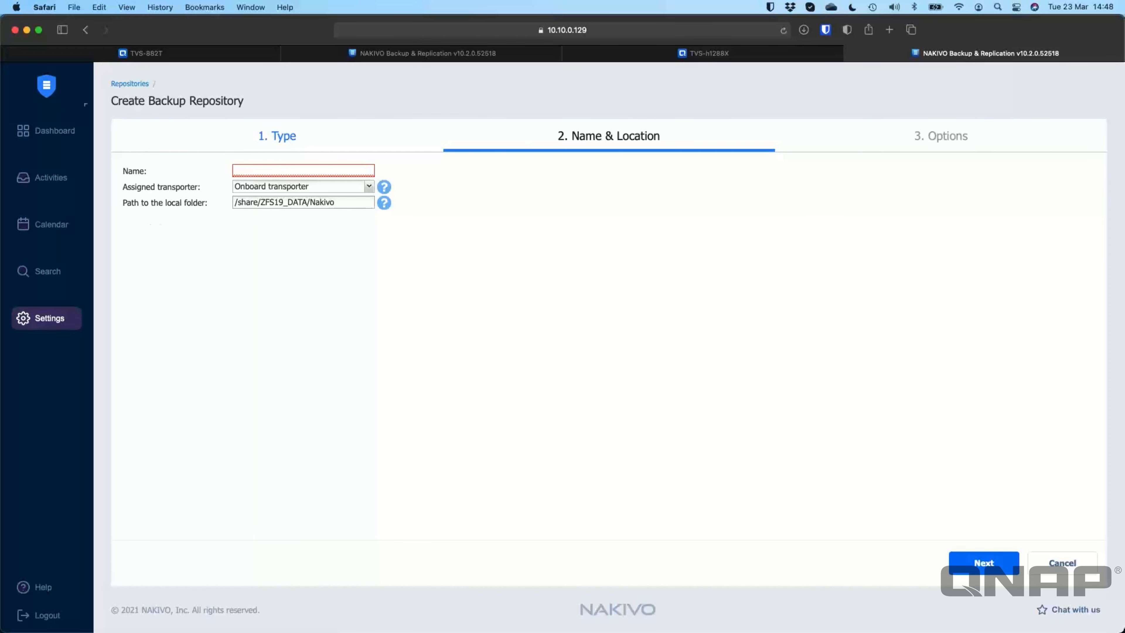
key(super+Tab)
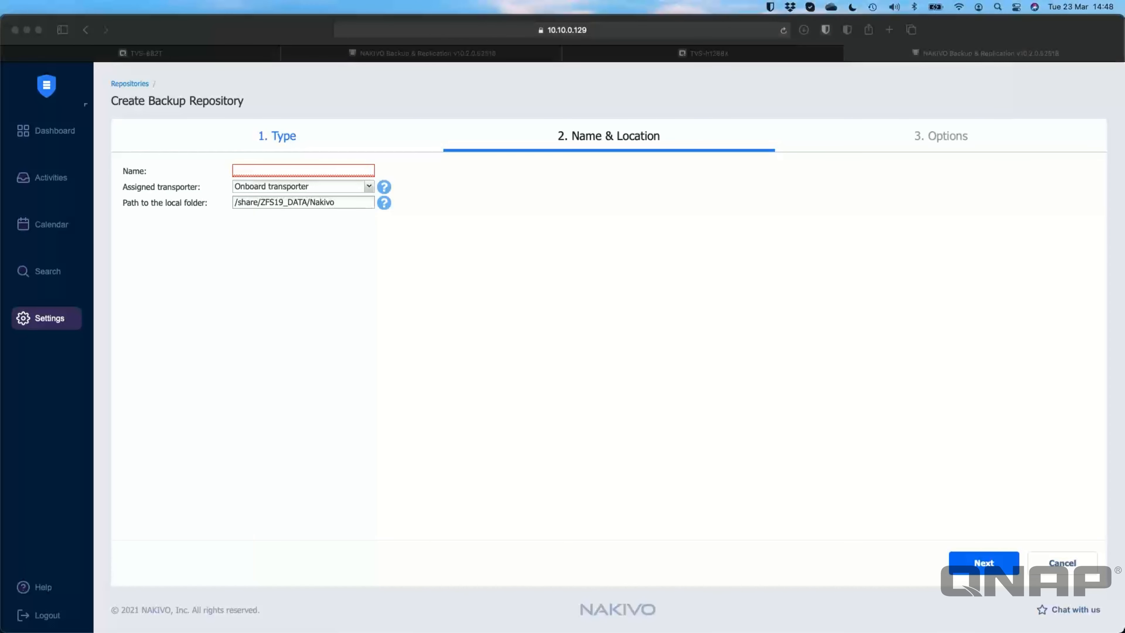